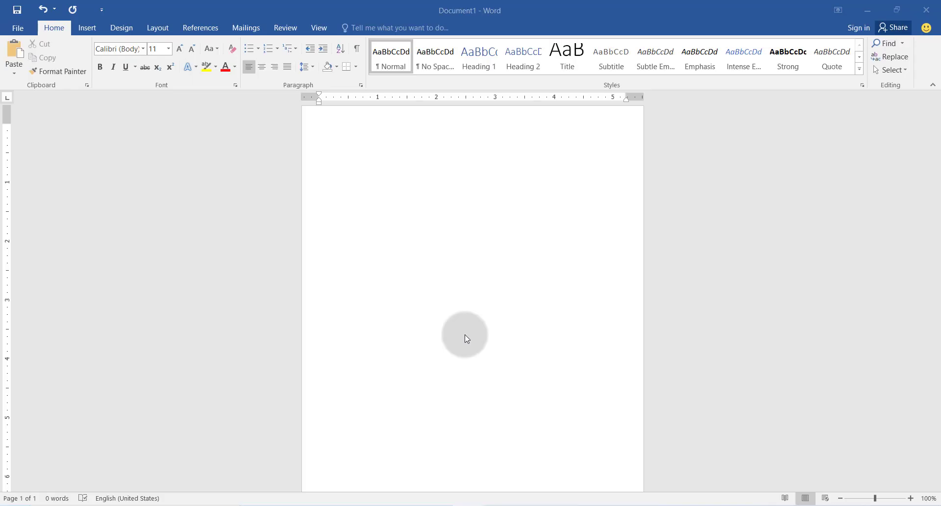
Set the paper size to A5.
click(171, 33)
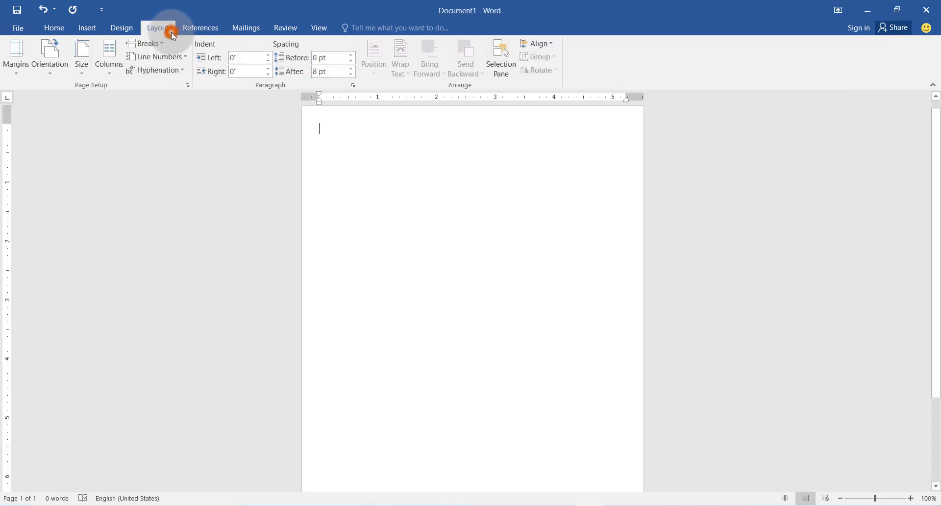
click(82, 73)
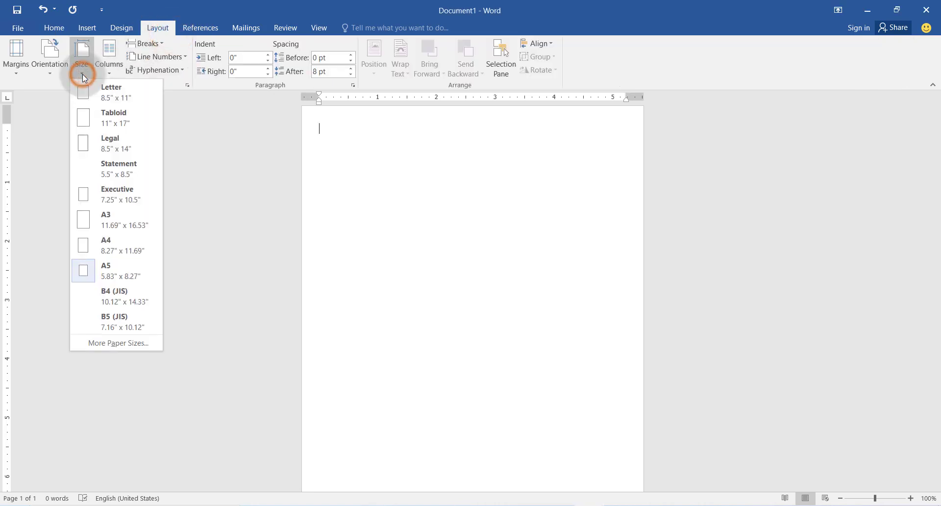
click(118, 271)
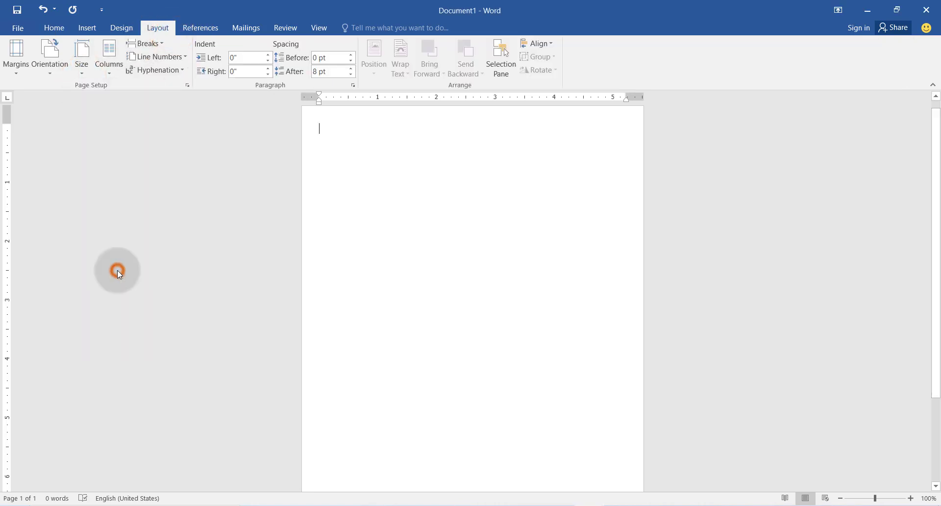
Set top, bottom, left and right margins to 0.3 inches, keeping portrait orientation.
click(18, 75)
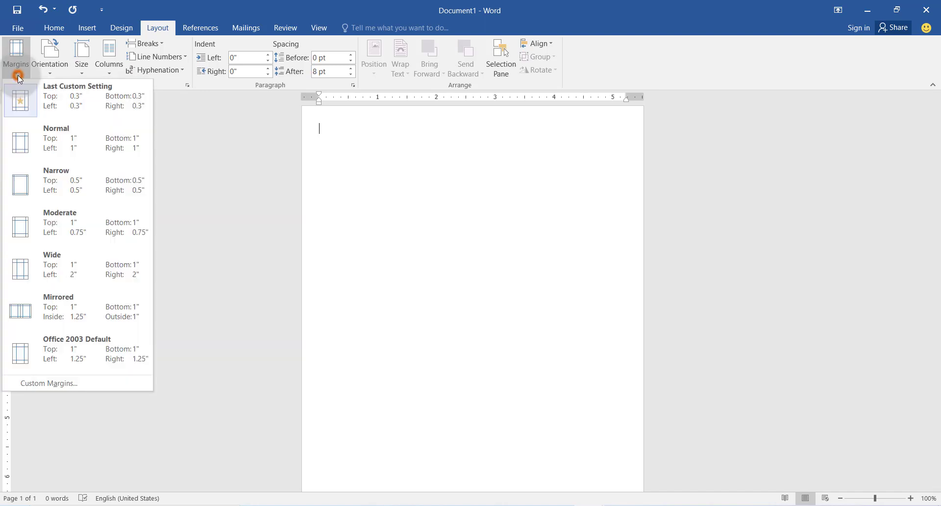
click(77, 382)
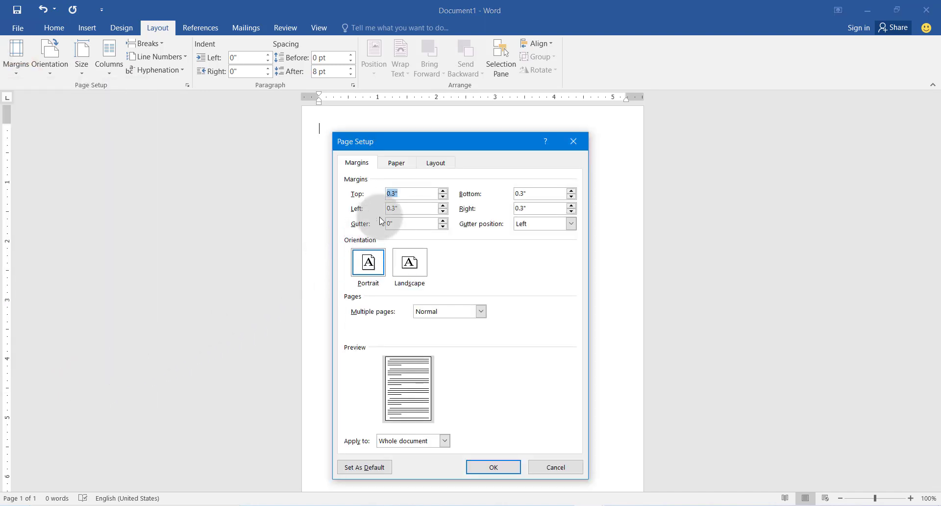
drag(399, 193, 375, 190)
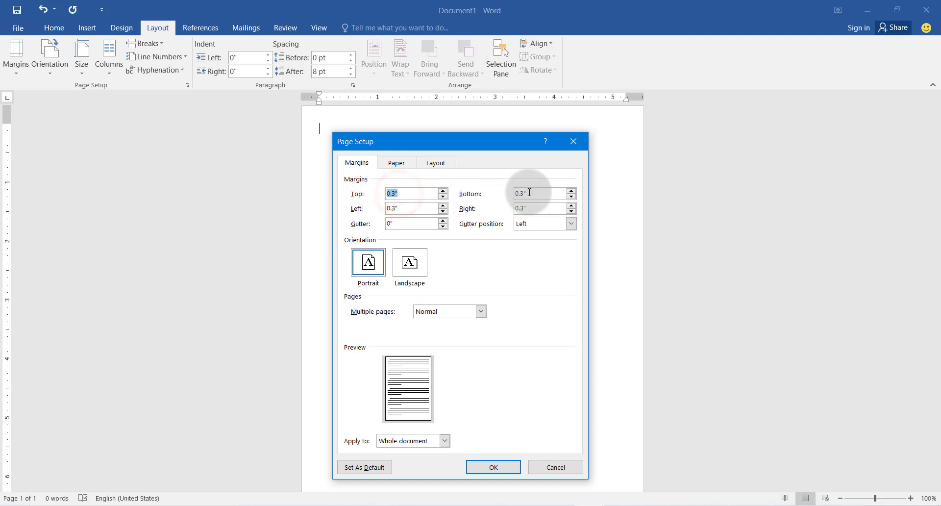
drag(528, 193, 516, 193)
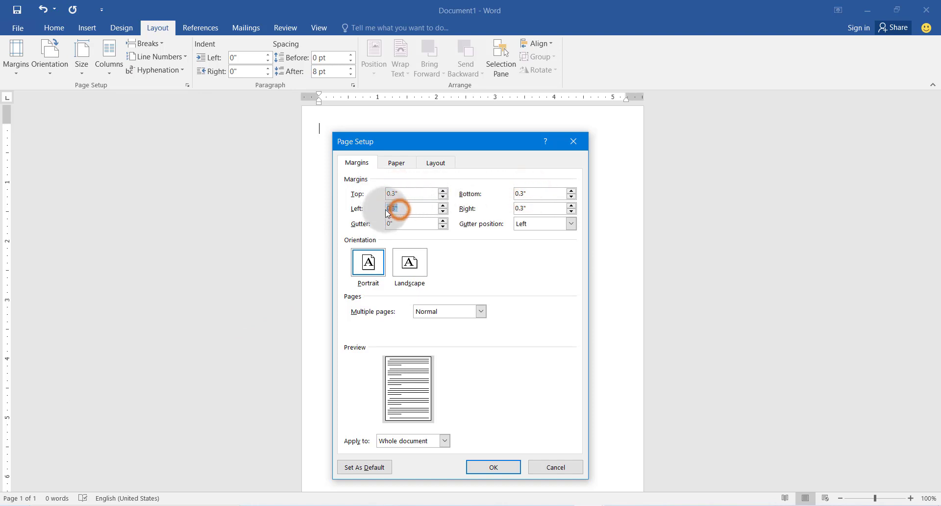
drag(402, 211, 386, 209)
drag(529, 210, 511, 211)
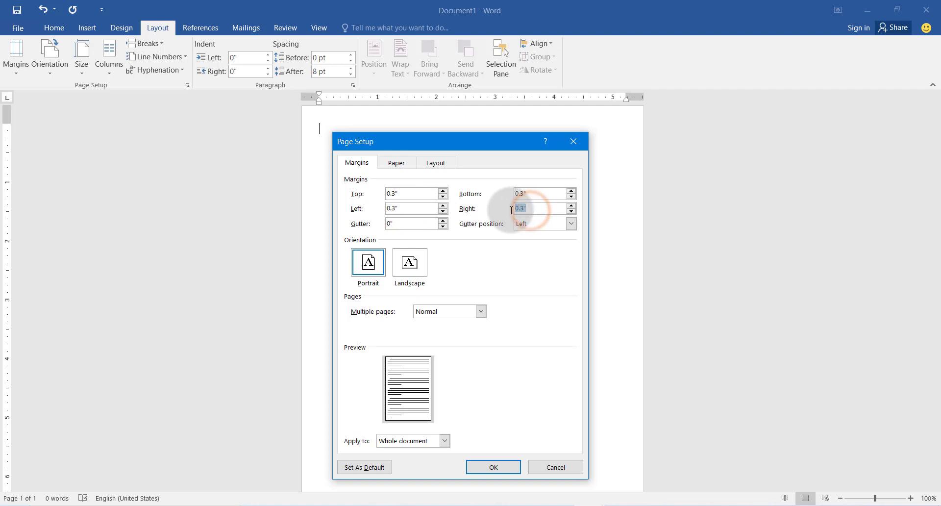
click(370, 263)
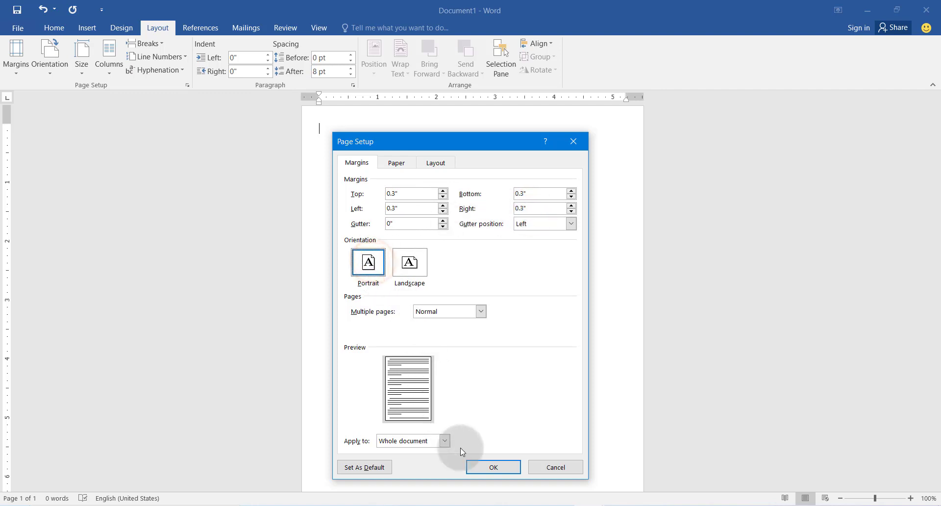
click(470, 467)
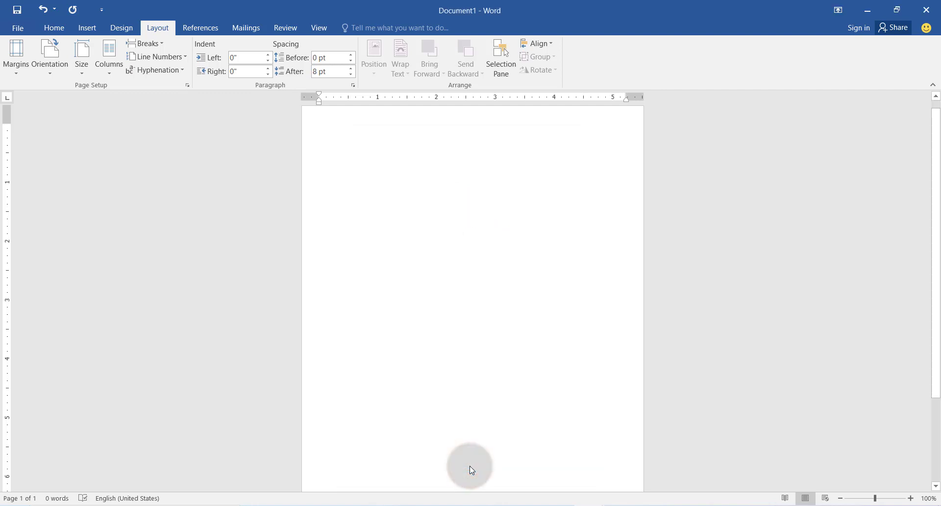
Draw a freeform shape covering the page top, with a slanted lower-left edge, about 2.33" by 5.88".
click(87, 30)
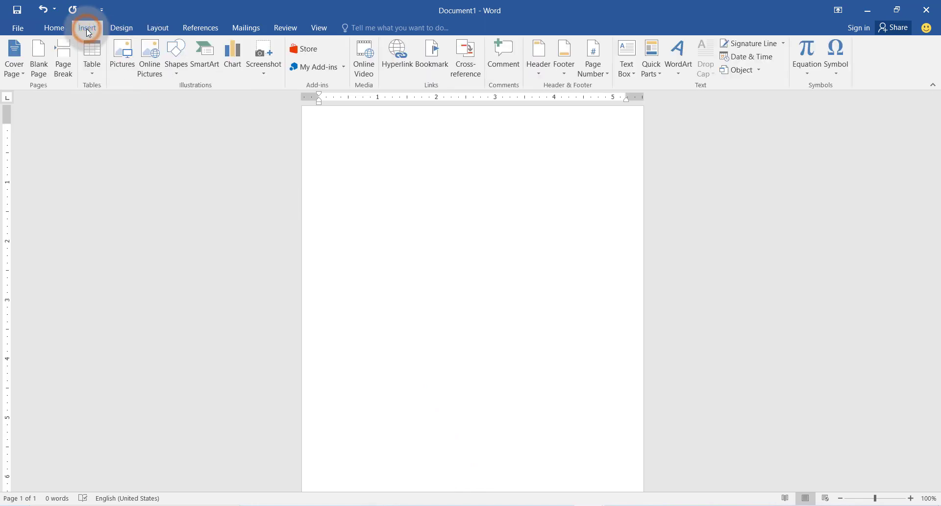
click(176, 58)
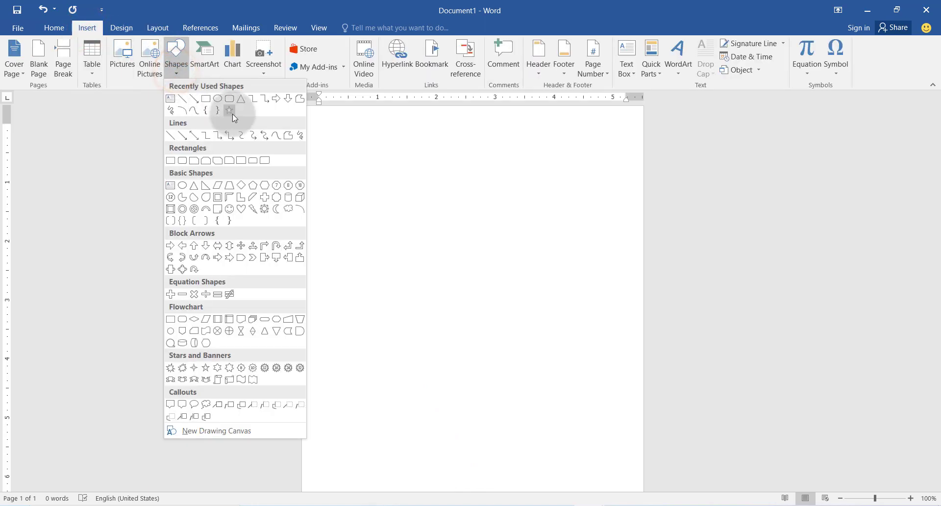
click(290, 140)
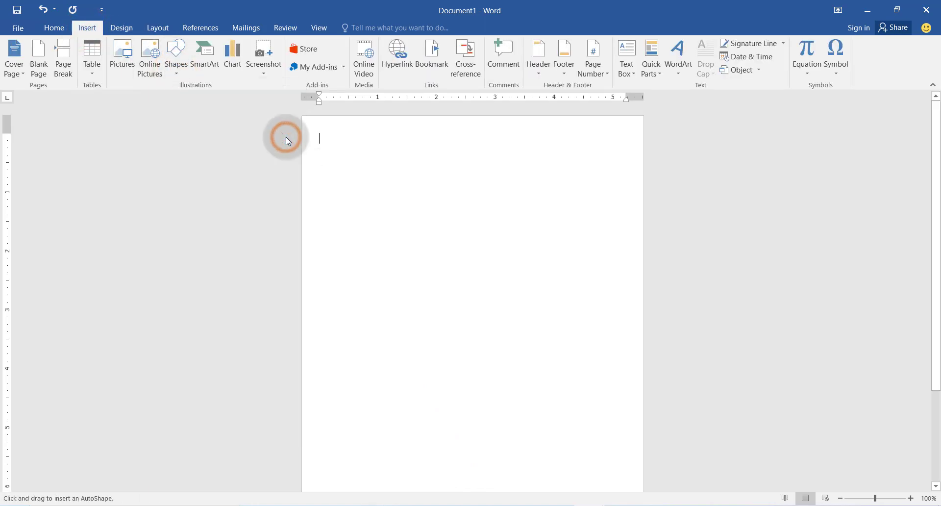
click(302, 250)
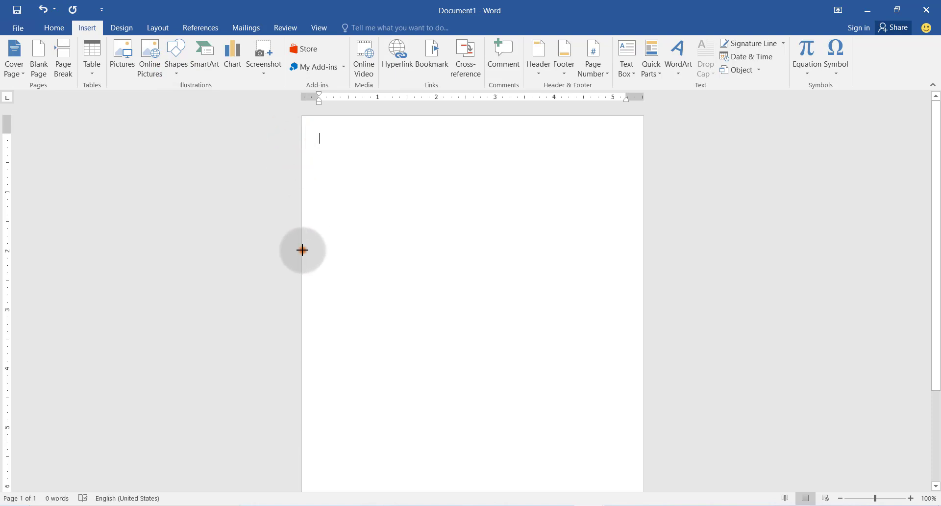
click(346, 200)
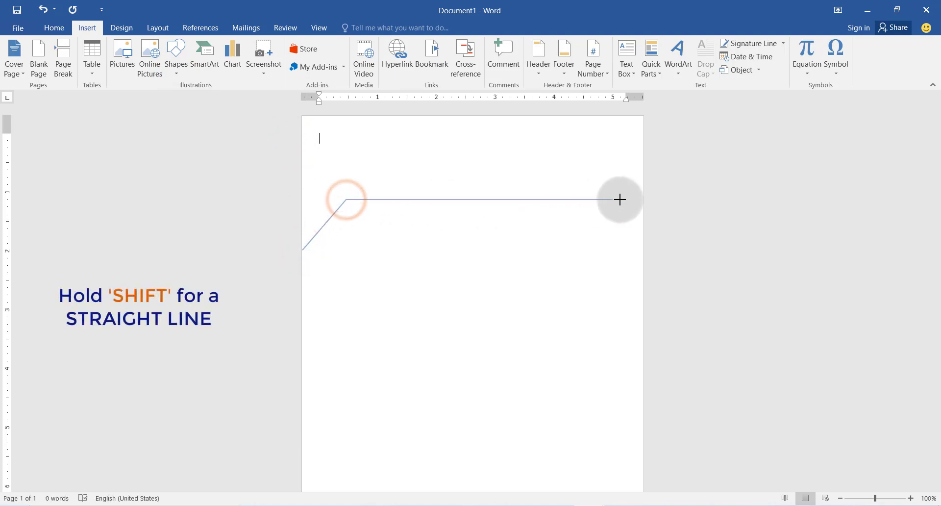
click(644, 198)
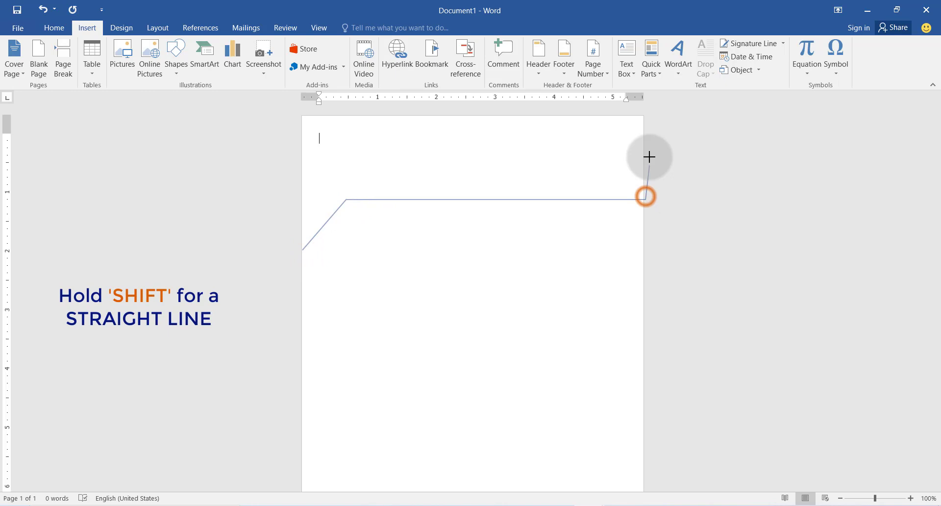
click(645, 113)
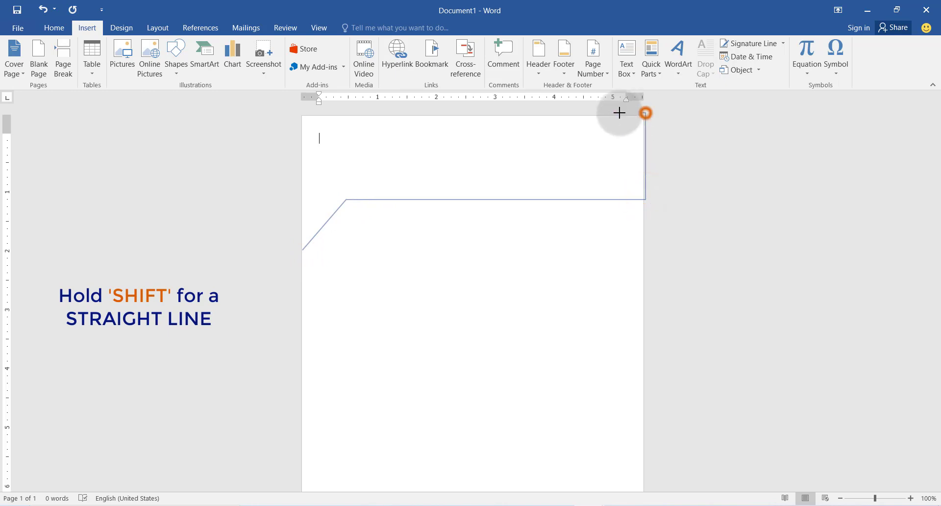
click(300, 113)
click(300, 249)
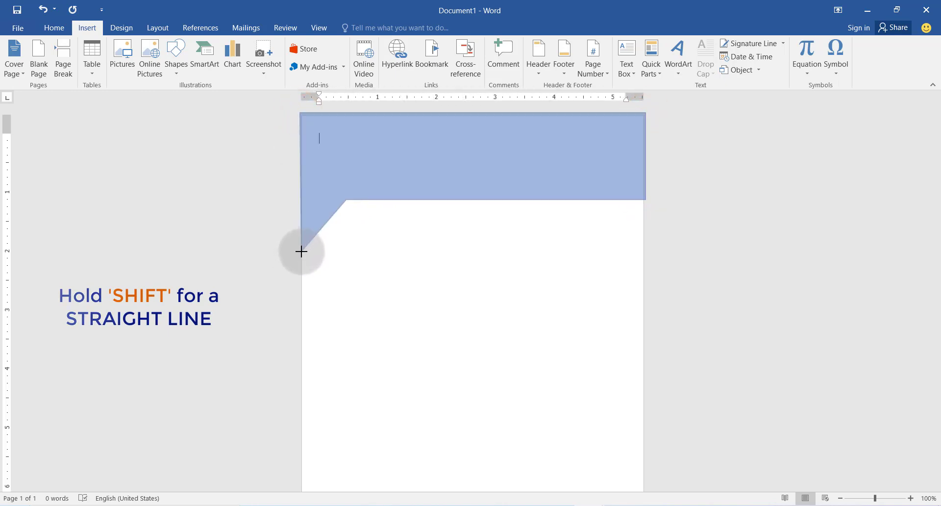
click(301, 251)
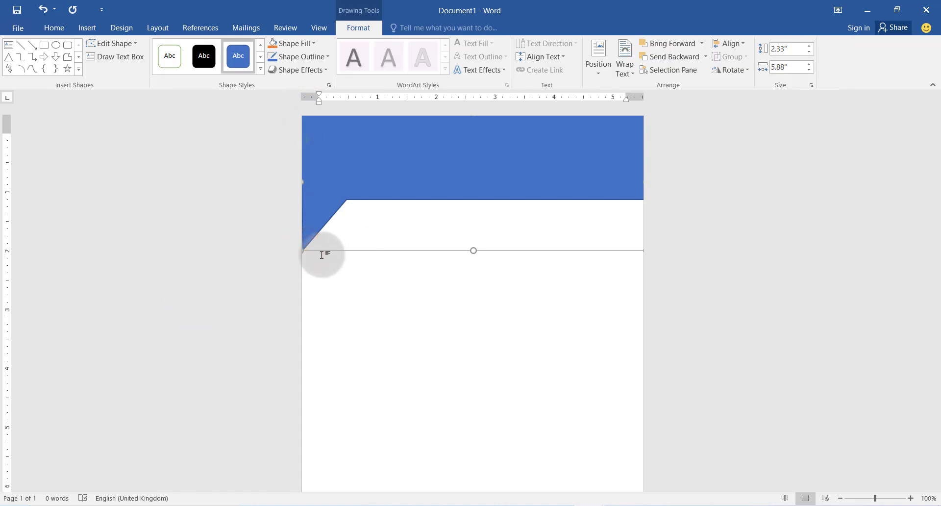
Remove the header shape's outline and fill it with standard-palette teal.
click(312, 58)
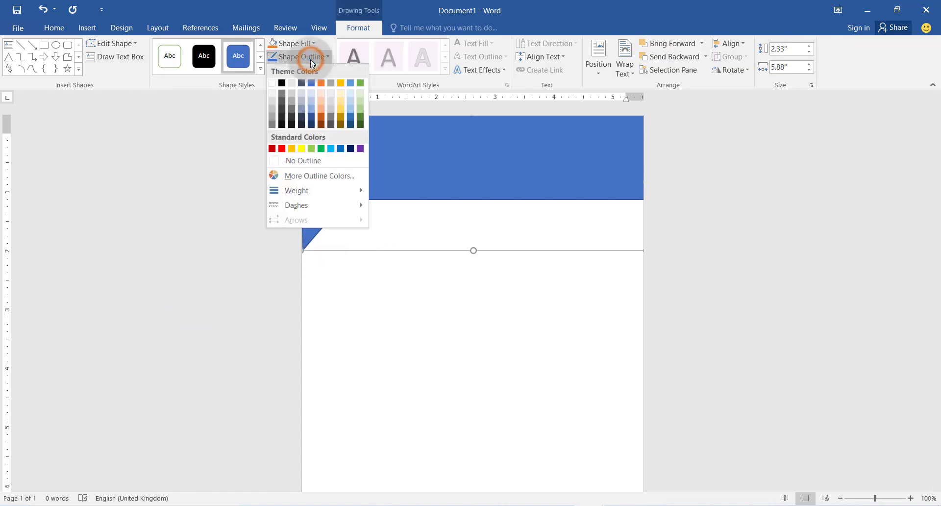
click(316, 159)
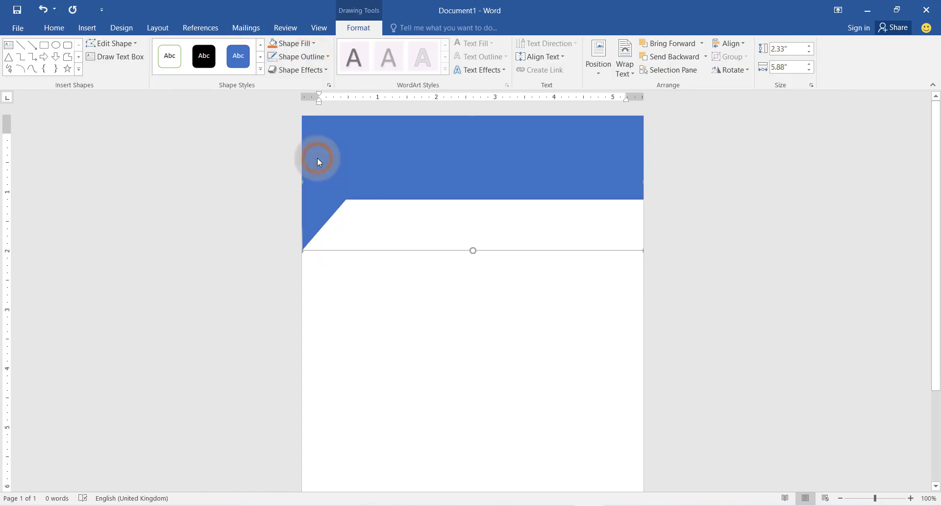
click(310, 45)
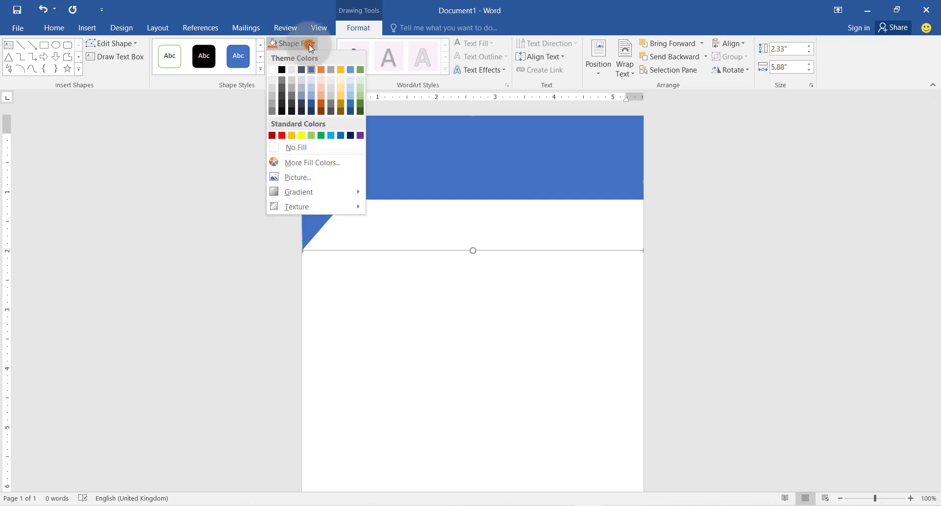
click(318, 162)
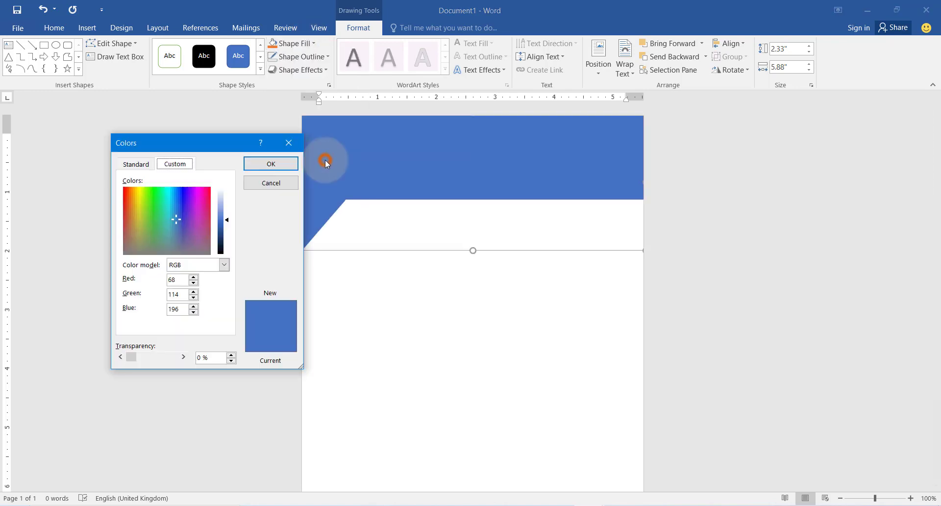
click(136, 165)
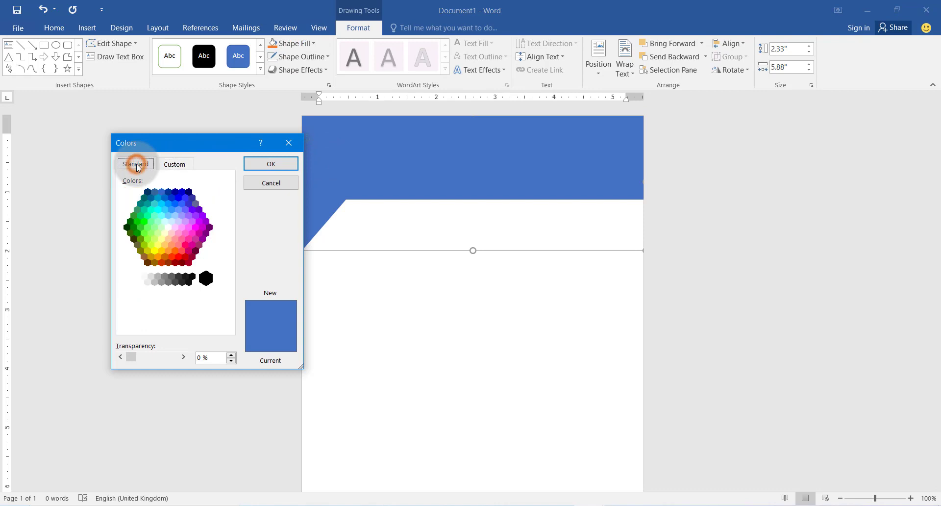
click(141, 204)
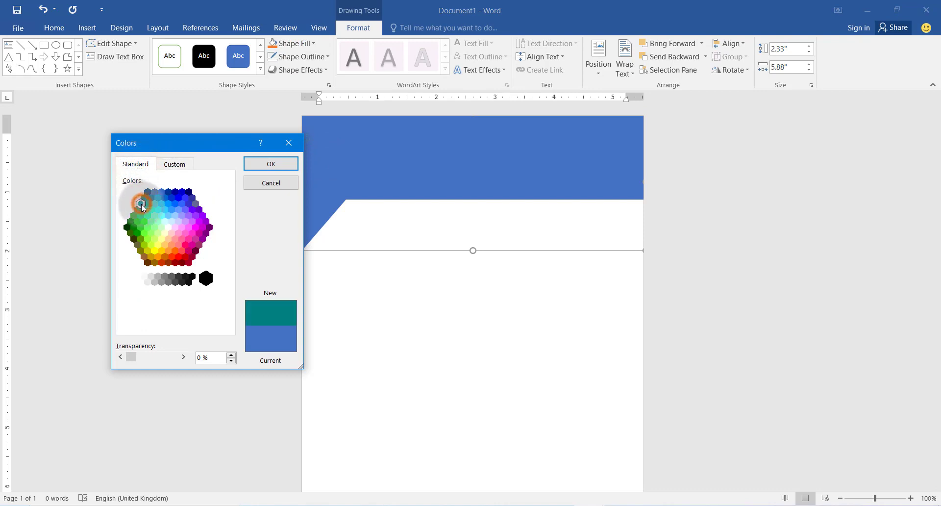
click(277, 165)
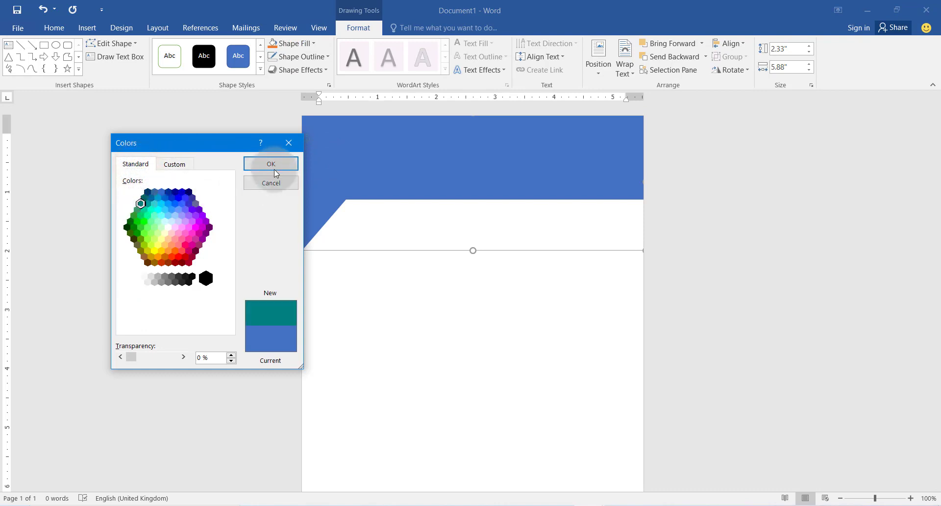
click(134, 44)
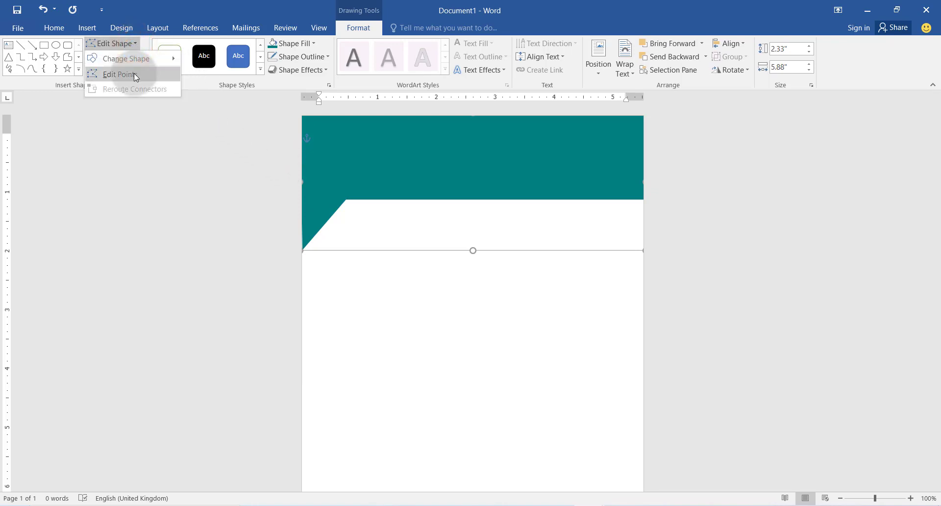
Edit the header's points to bend the slanted lower-left edge into a curve.
click(134, 73)
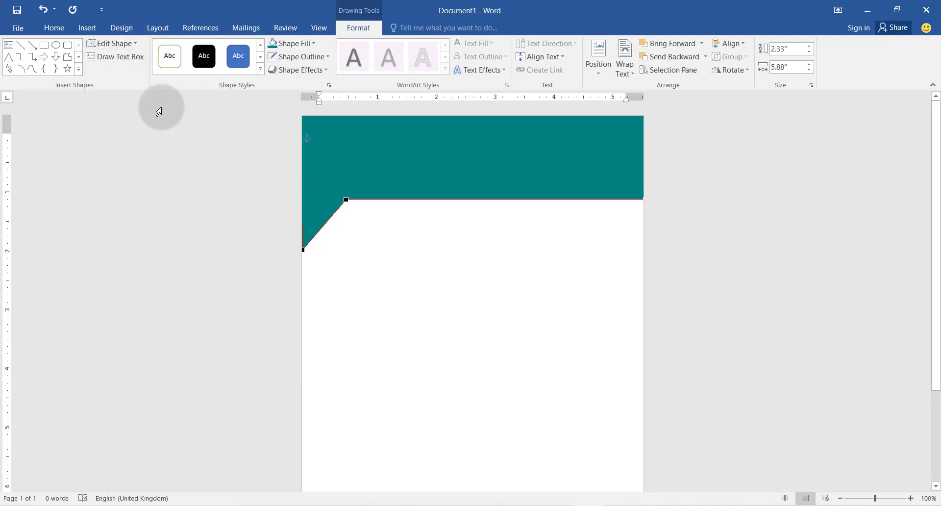
drag(302, 249, 309, 215)
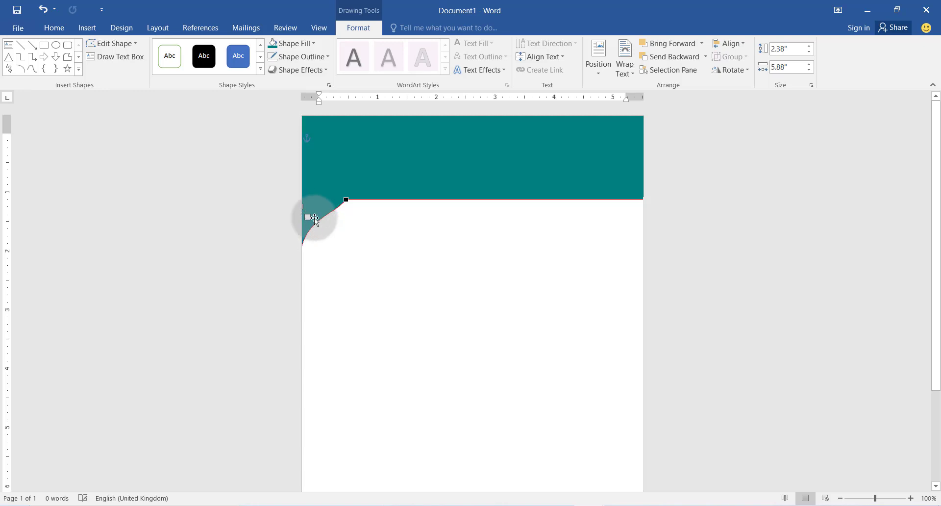
click(345, 200)
drag(330, 218, 332, 243)
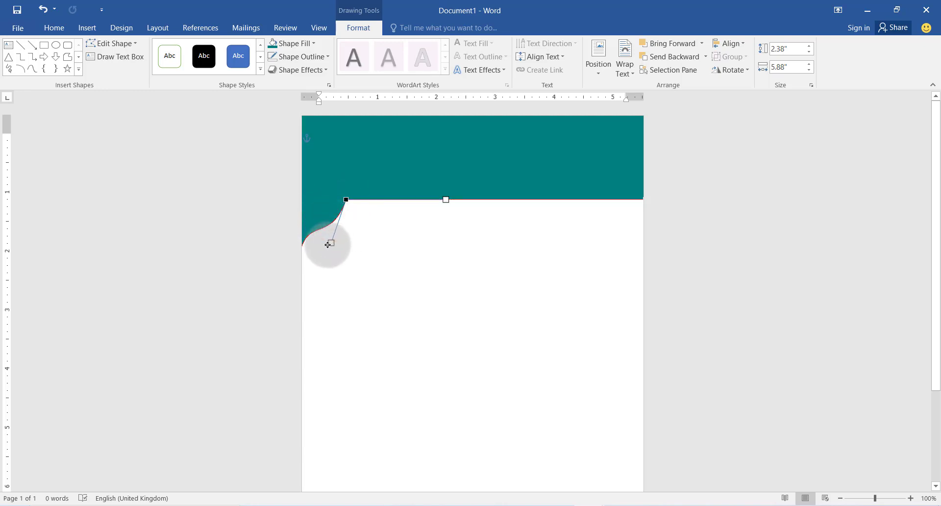
drag(332, 242, 333, 235)
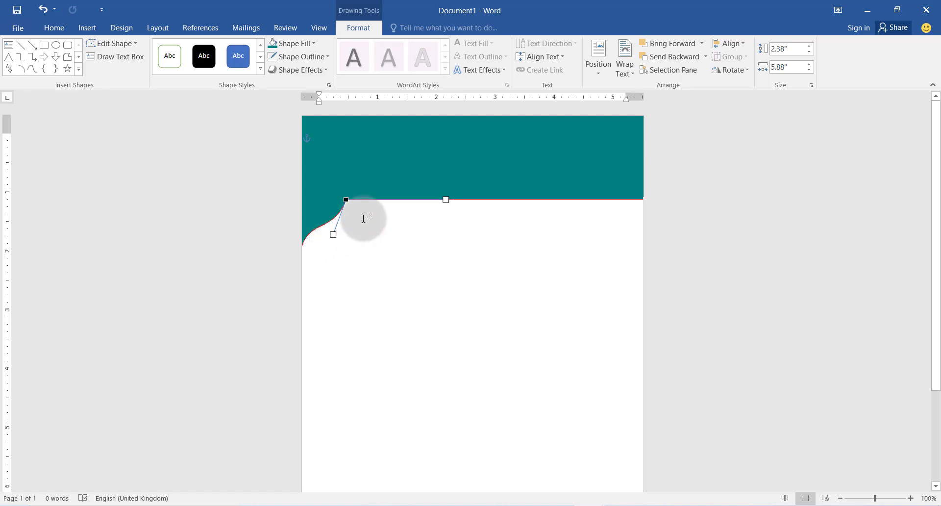
key(ctrl+z)
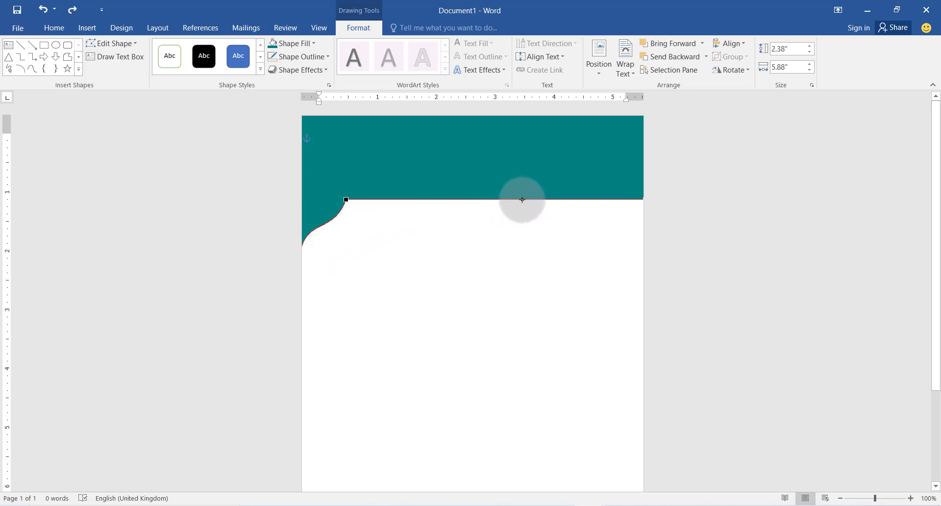
Add an edit point to the bottom edge and shape it into gentle waves.
right_click(525, 199)
click(544, 207)
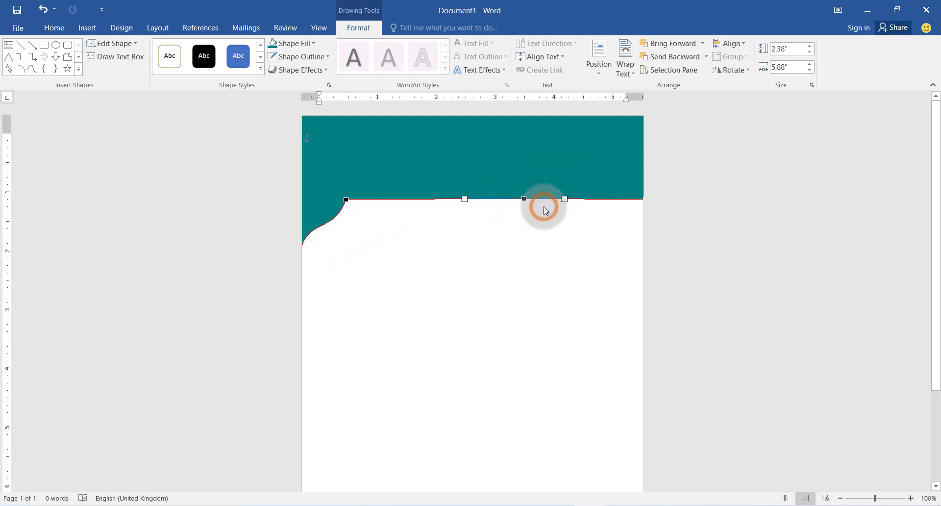
click(524, 198)
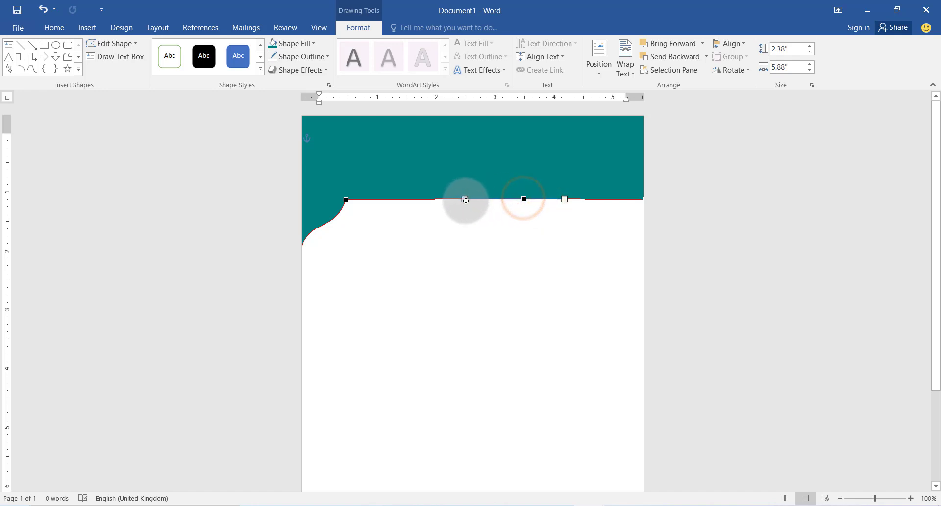
drag(466, 200, 465, 175)
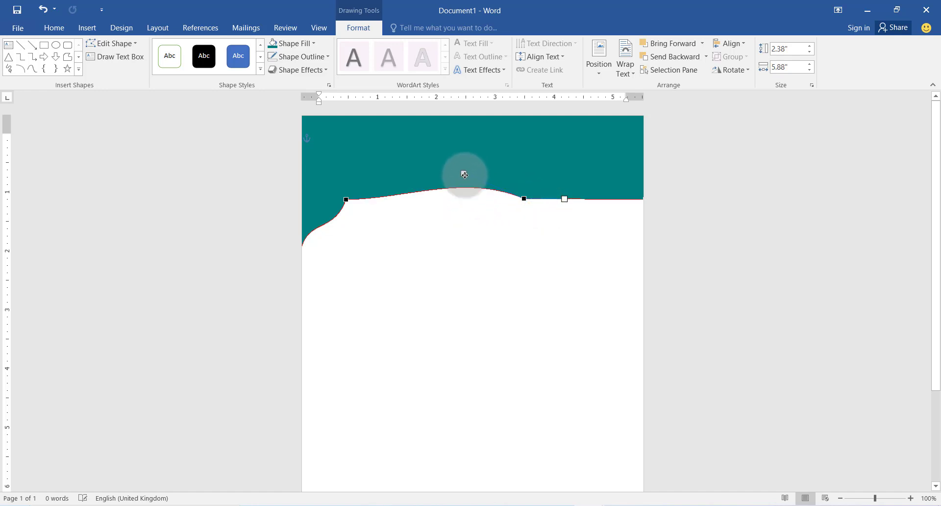
drag(564, 199, 560, 178)
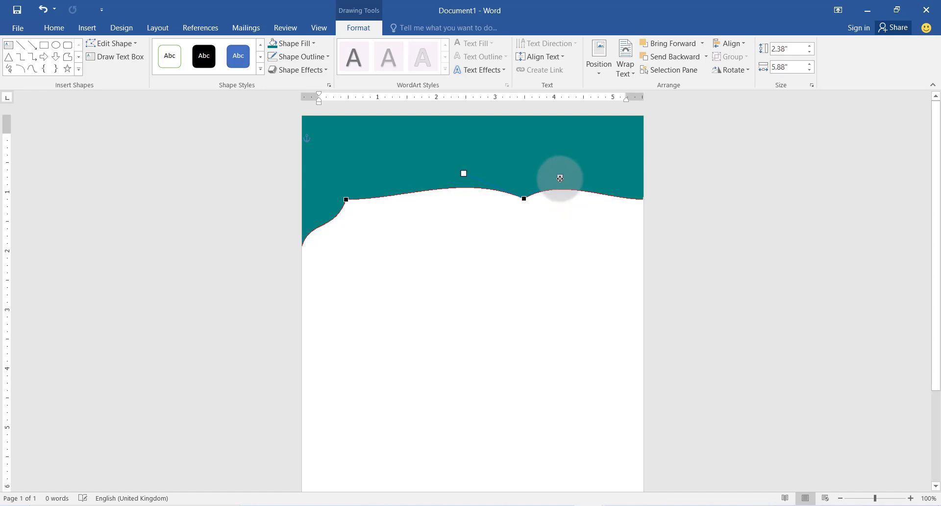
click(465, 176)
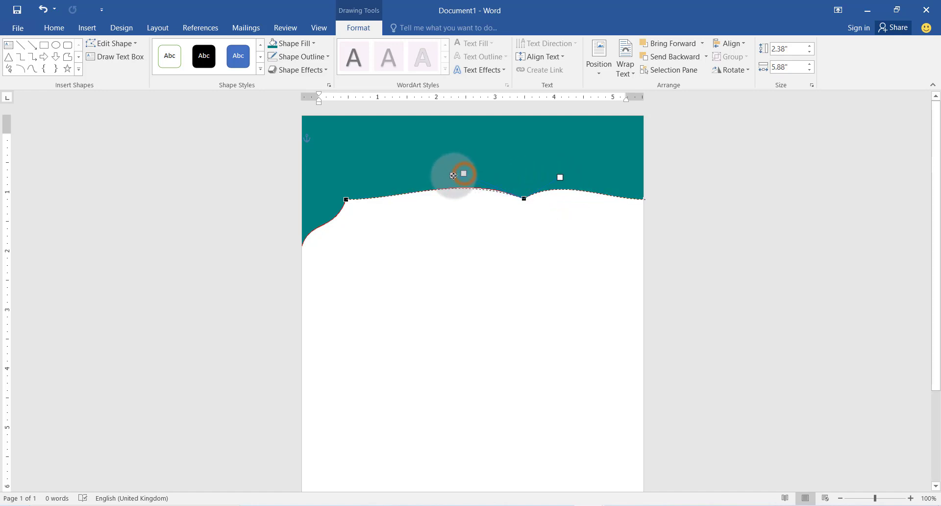
drag(464, 174, 453, 175)
click(562, 178)
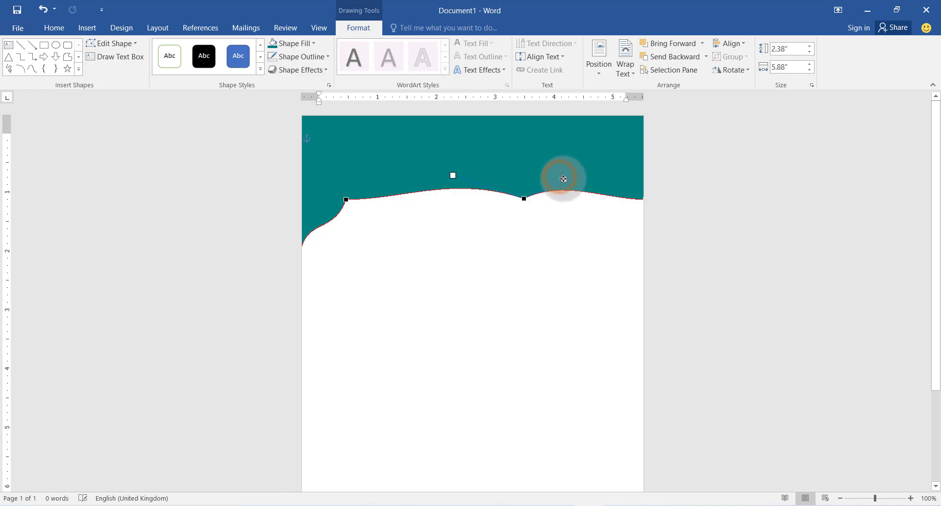
Apply a dark teal gradient variation to the header fill.
click(311, 43)
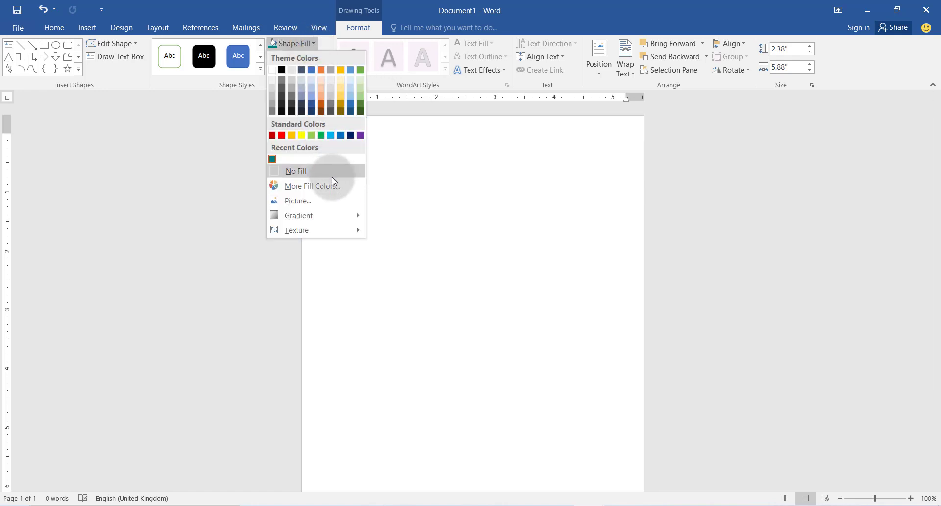
click(336, 215)
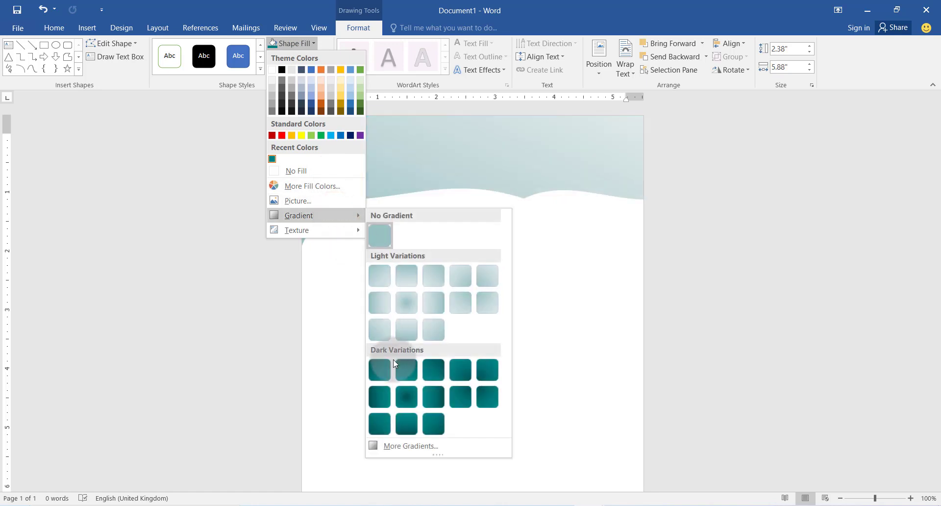
click(404, 375)
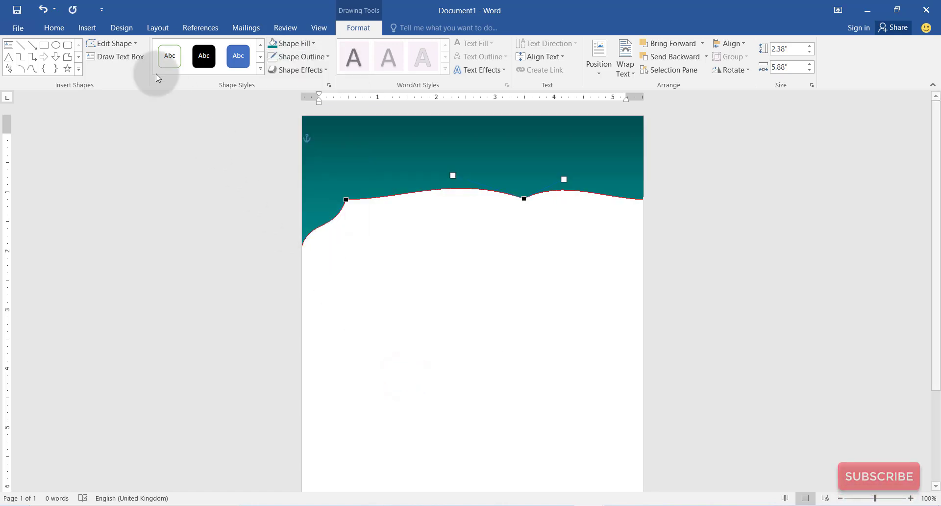
click(131, 58)
Draw a text box at the header's top-left with COMPANY NAME, STREET ADDRESS, CITY, STATE, COUNTRY and ZIP CODE.
drag(339, 120, 502, 207)
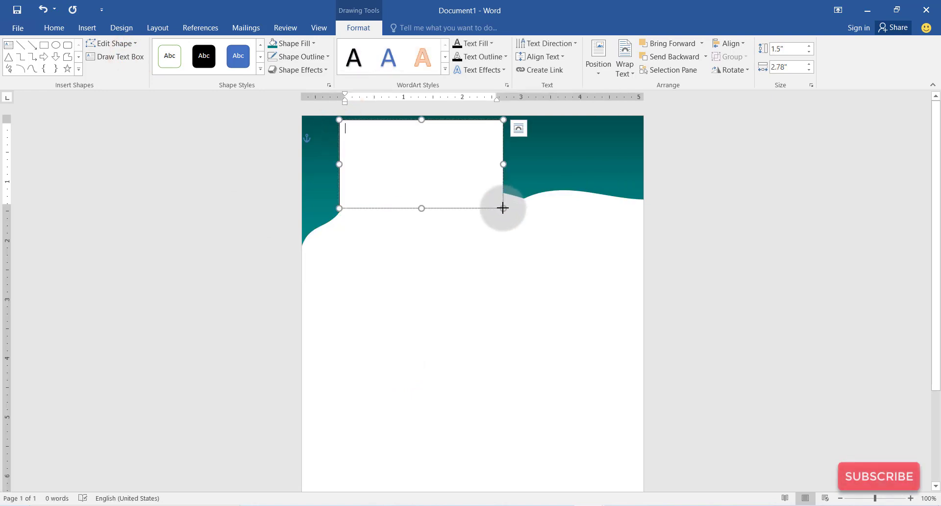
text(co)
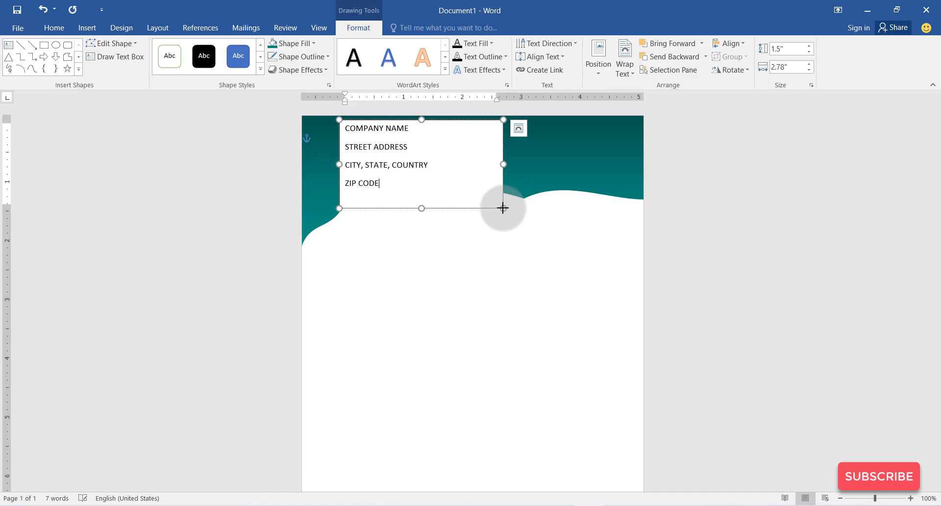
drag(387, 186, 354, 130)
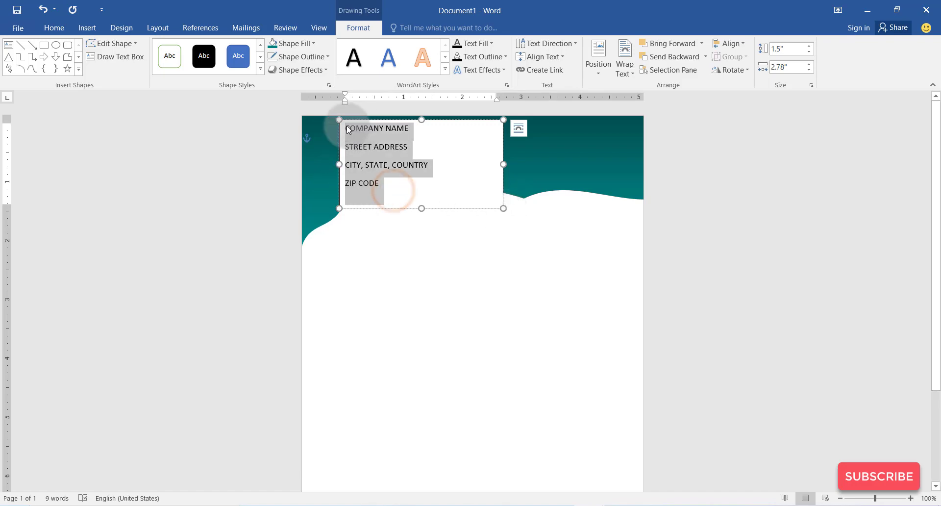
Set the address text to Candara and make the text box fill-less and borderless.
click(393, 89)
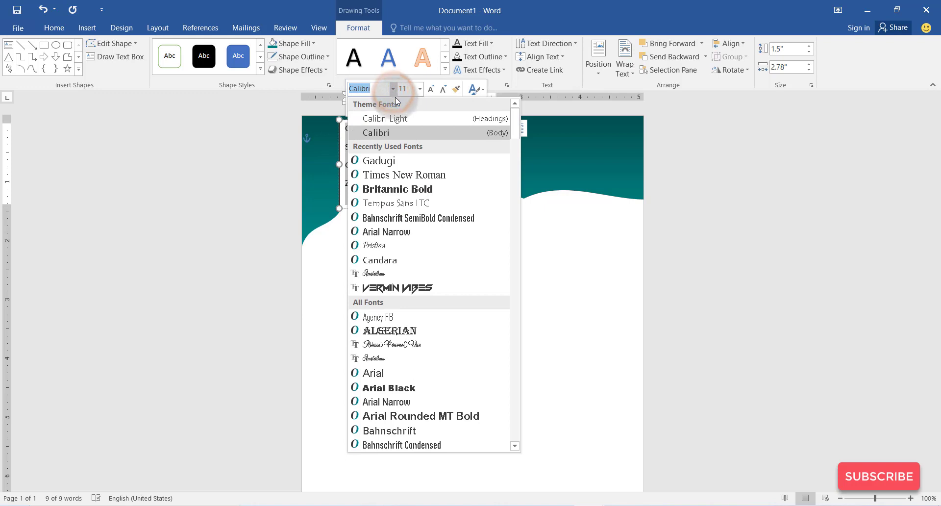
click(398, 260)
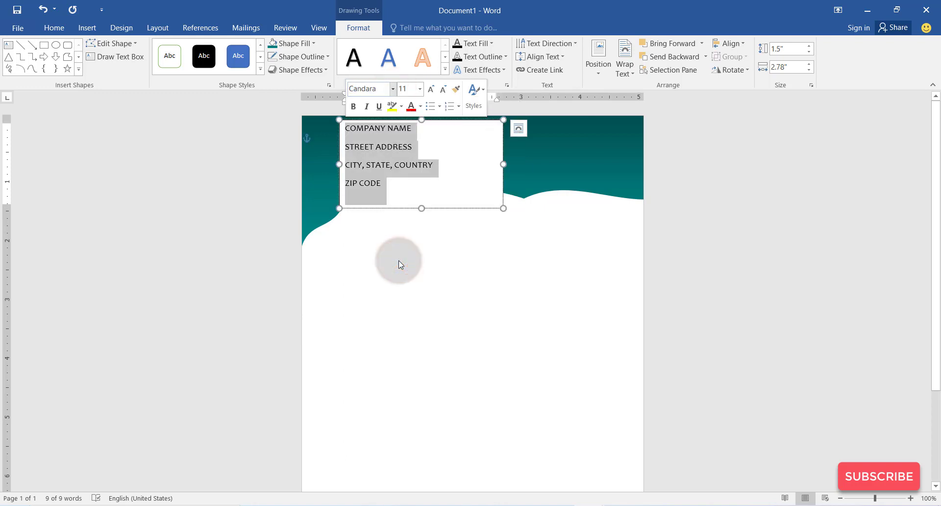
click(313, 44)
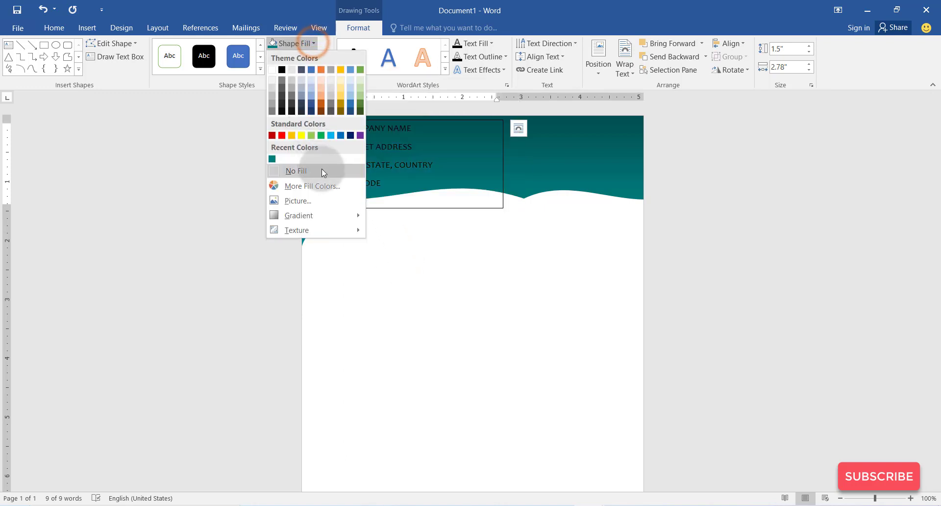
click(321, 168)
click(324, 57)
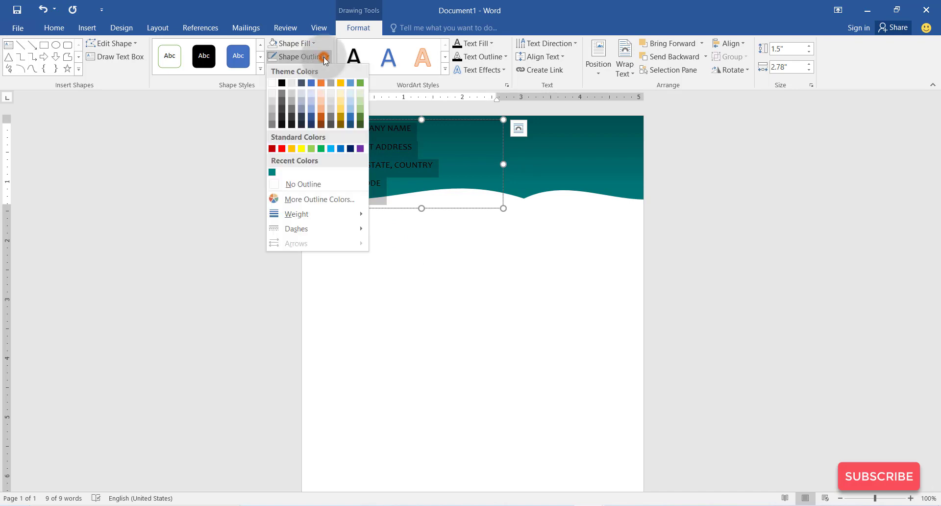
click(332, 181)
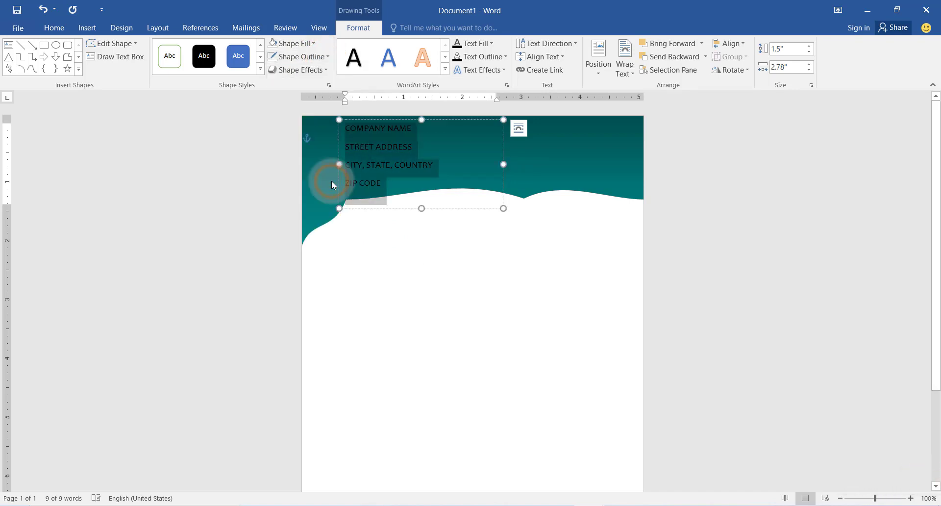
Make the address text white and remove the space after each paragraph.
click(485, 45)
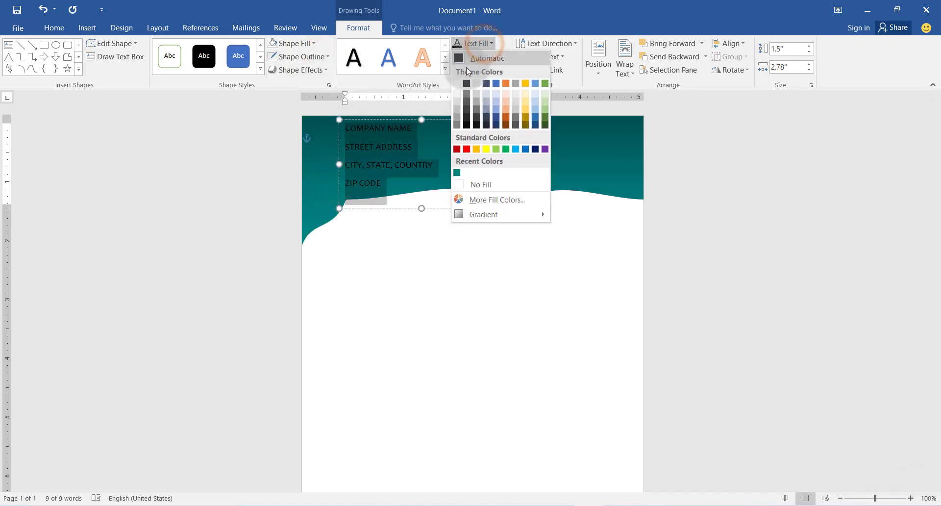
click(457, 84)
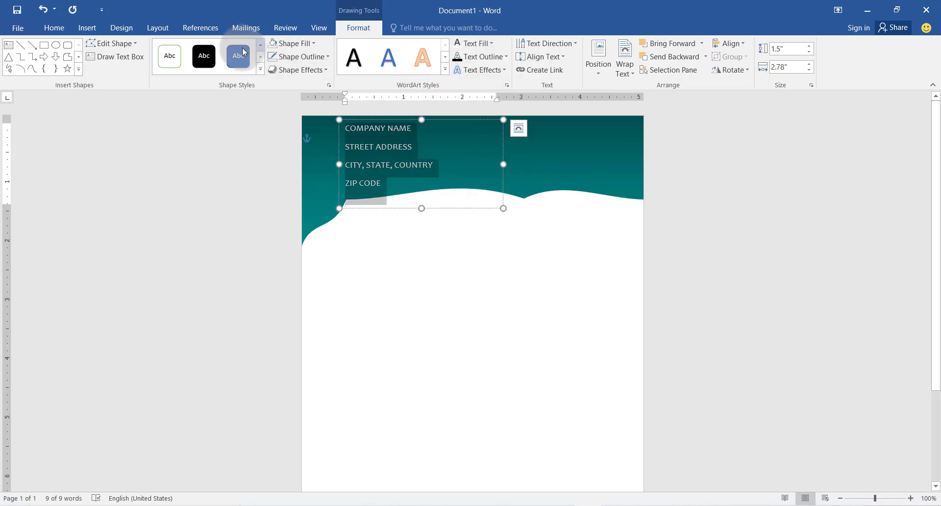
click(54, 28)
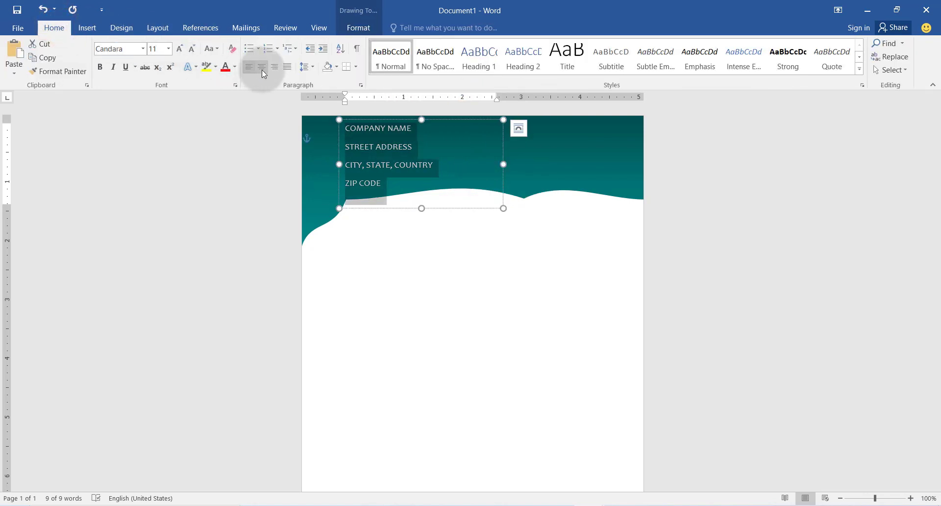
click(316, 73)
click(344, 189)
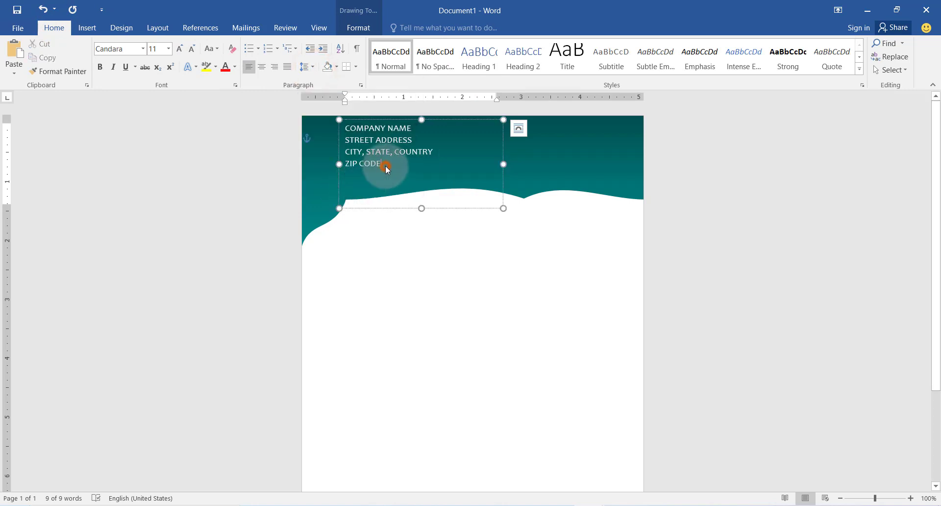
Set the three address lines to 10 pt and Capitalize Each Word.
drag(344, 142, 380, 169)
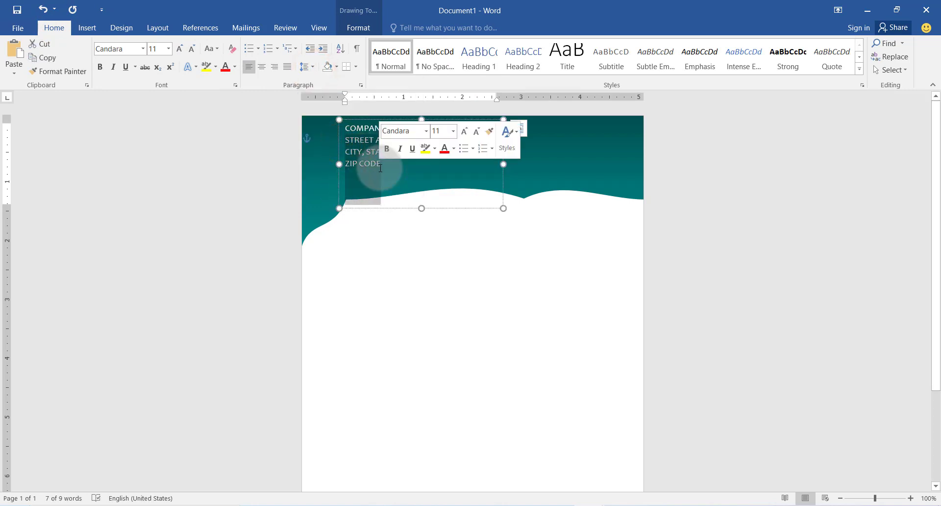
click(452, 131)
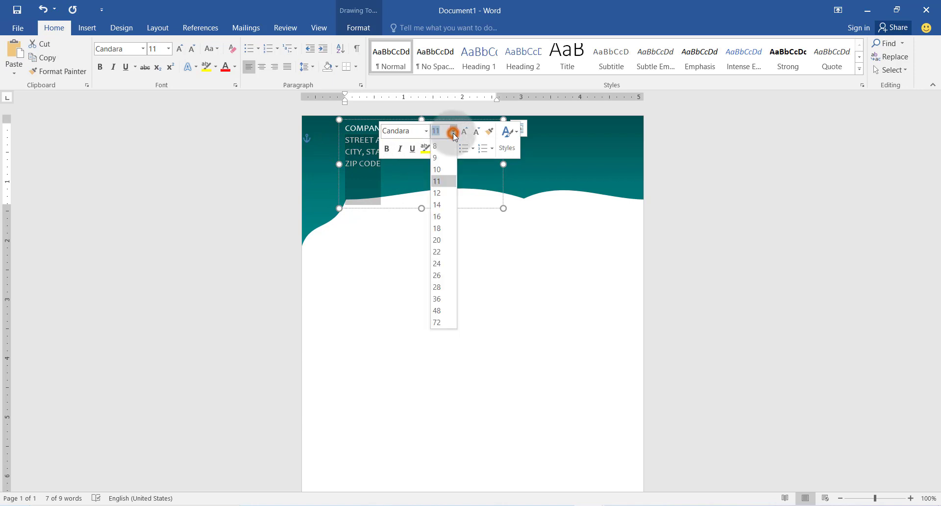
click(443, 169)
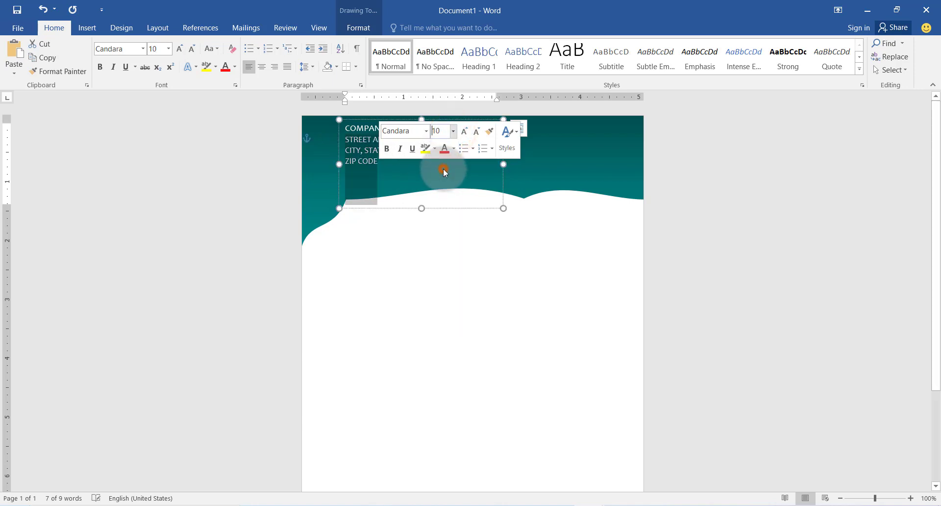
click(217, 53)
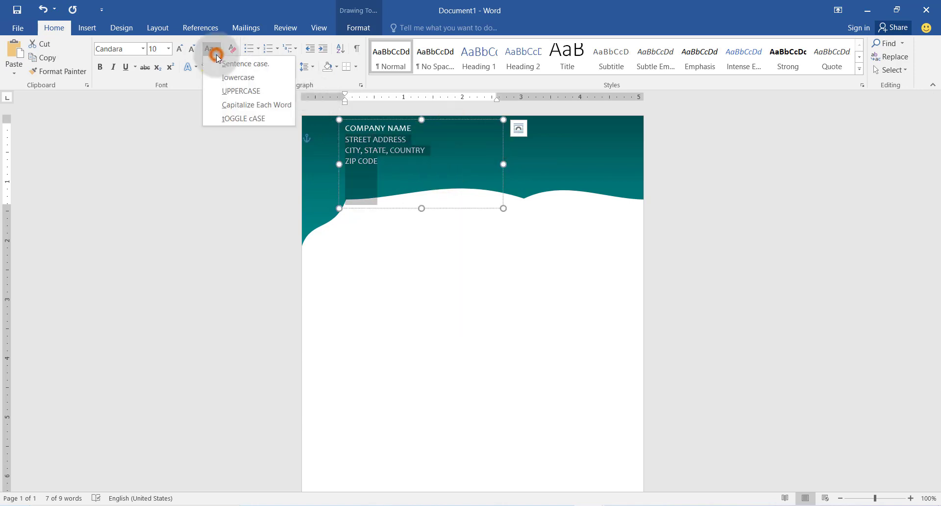
click(239, 103)
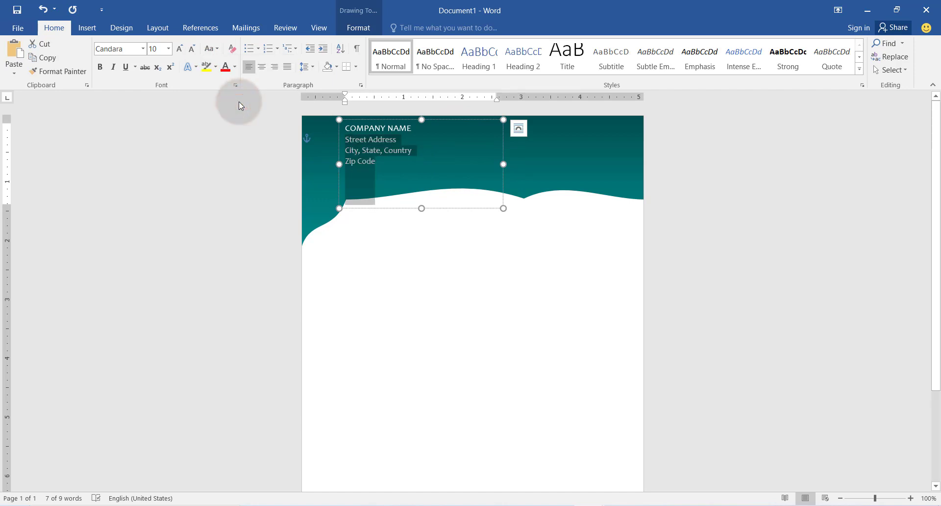
Enlarge COMPANY NAME to 16 pt, then shrink the text box and move it slightly lower.
click(342, 130)
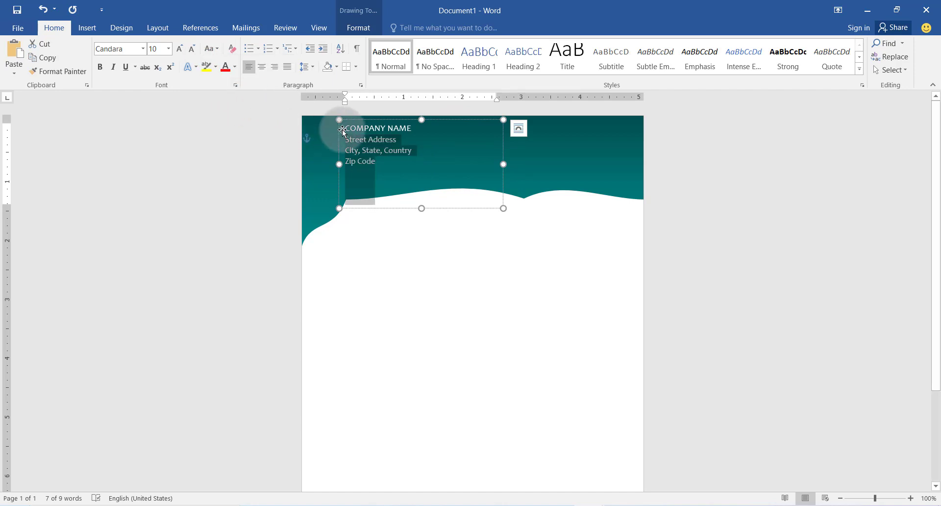
drag(342, 129, 414, 131)
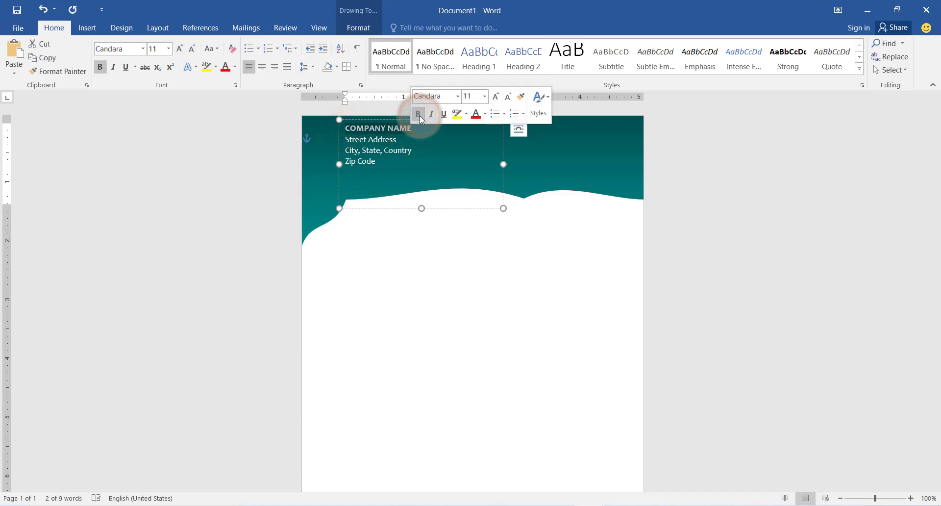
click(484, 98)
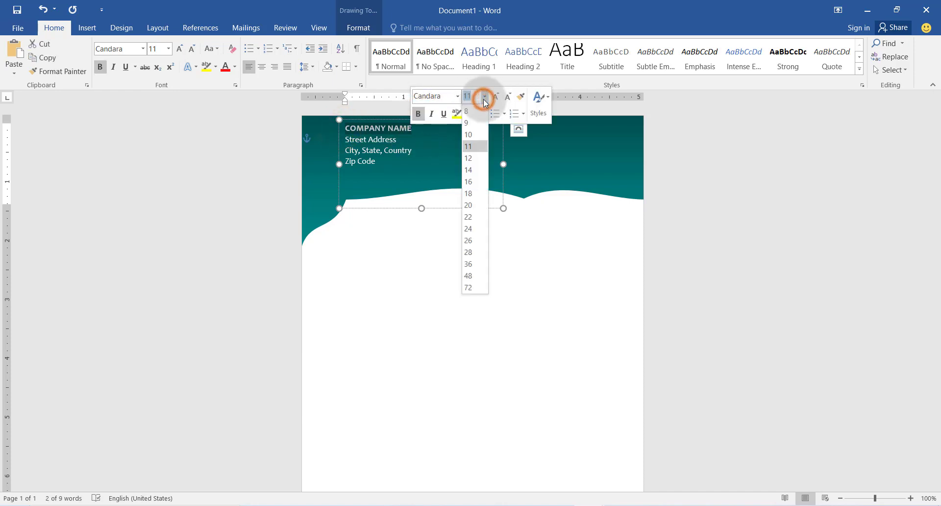
click(472, 181)
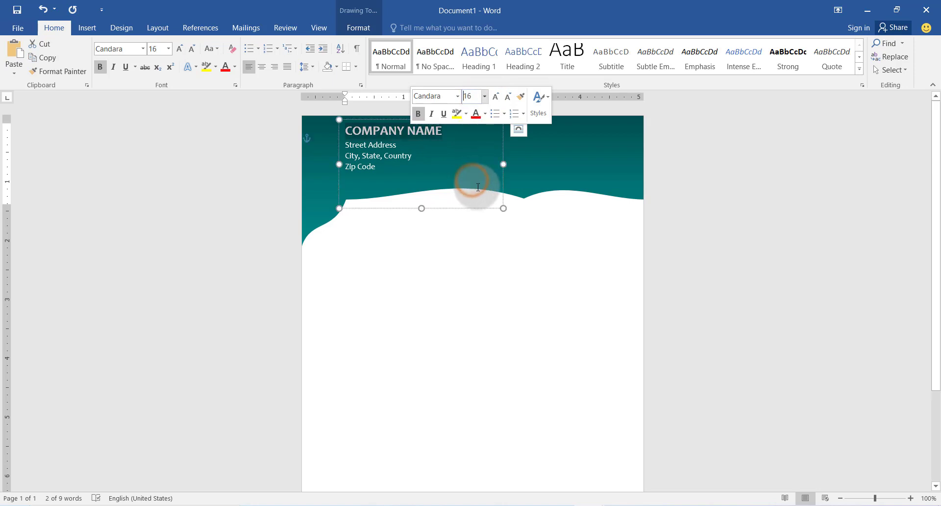
click(502, 208)
click(449, 174)
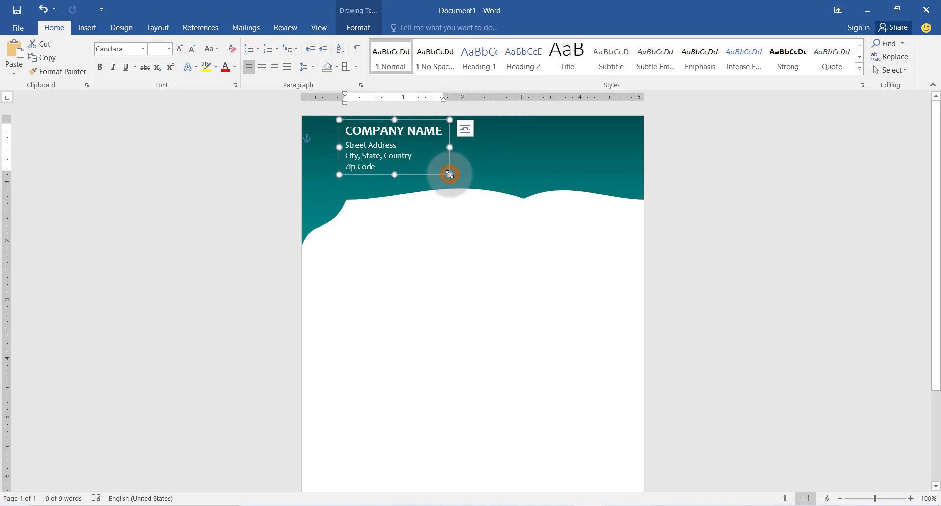
drag(427, 121, 427, 134)
Draw a Plus shape to the left of the company address.
click(87, 28)
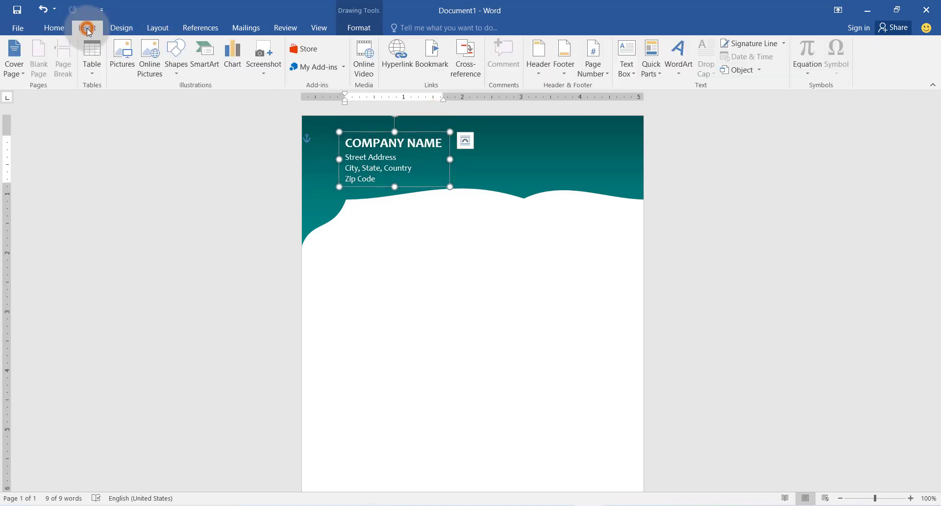
click(180, 71)
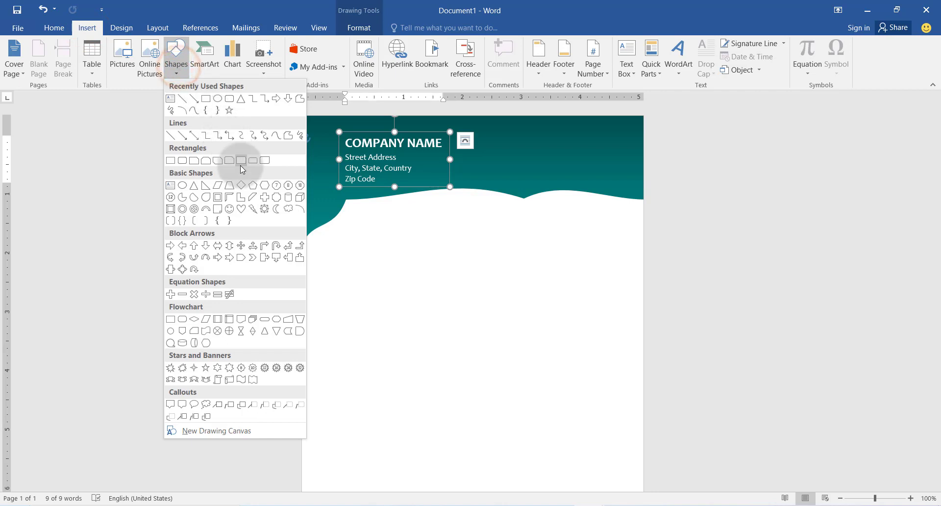
click(260, 196)
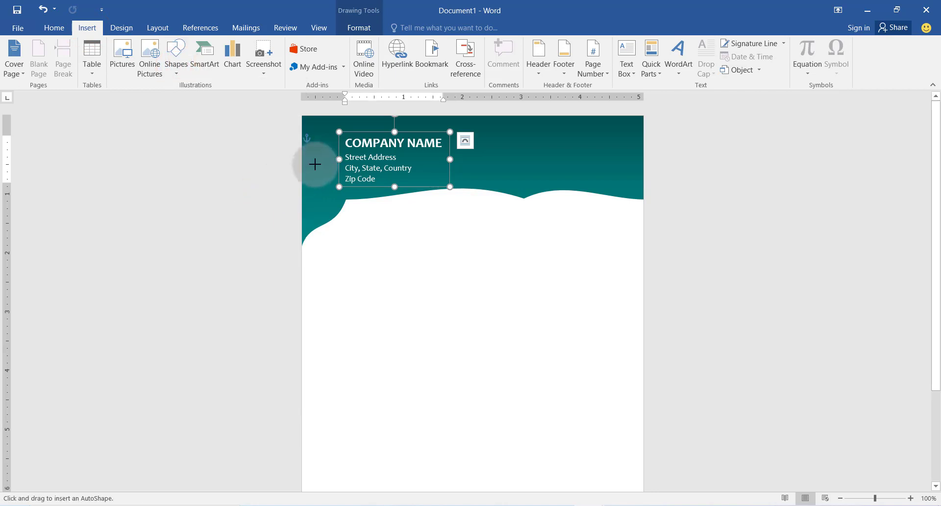
drag(316, 154, 347, 184)
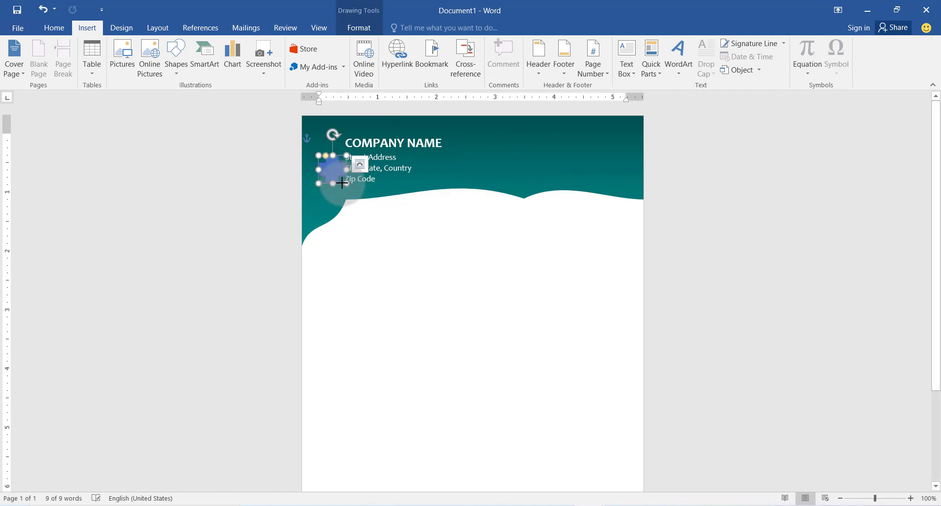
Fill the cross bright pink from the standard colours and give it a 6 pt white outline.
click(310, 45)
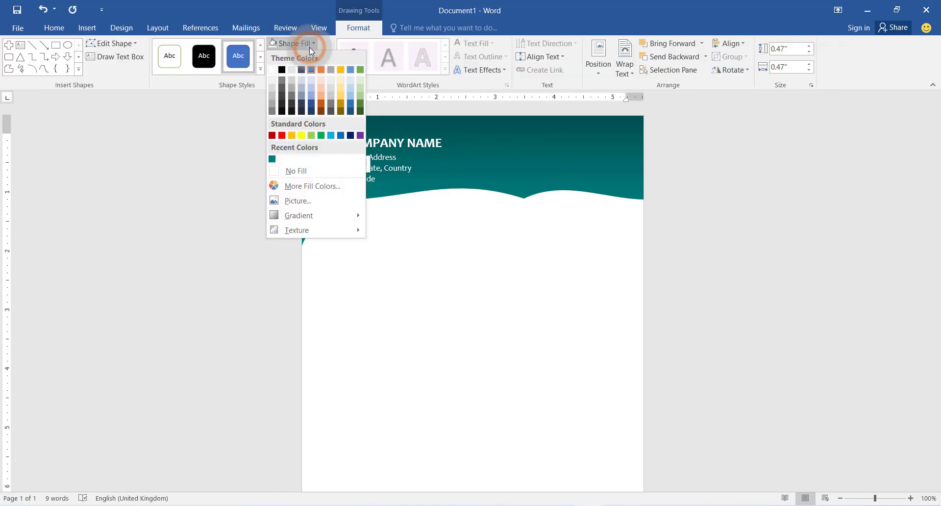
click(304, 184)
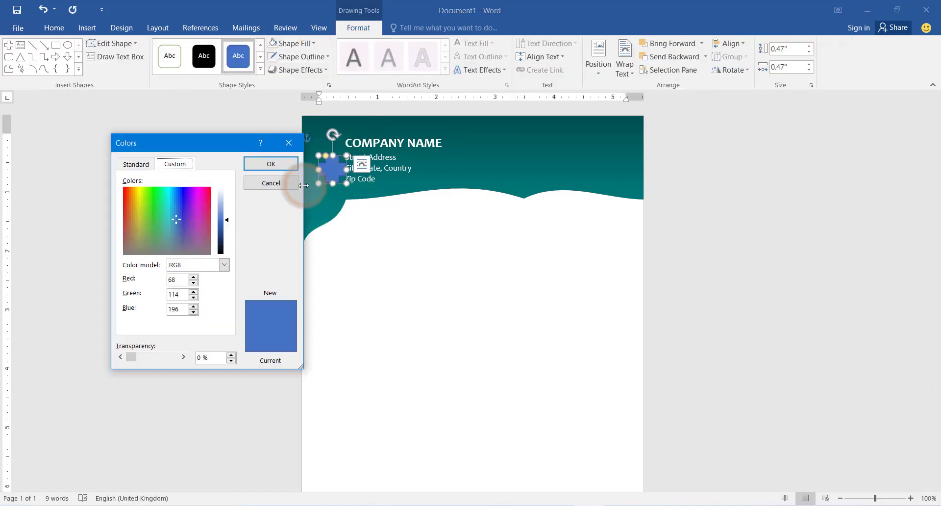
click(169, 162)
click(134, 164)
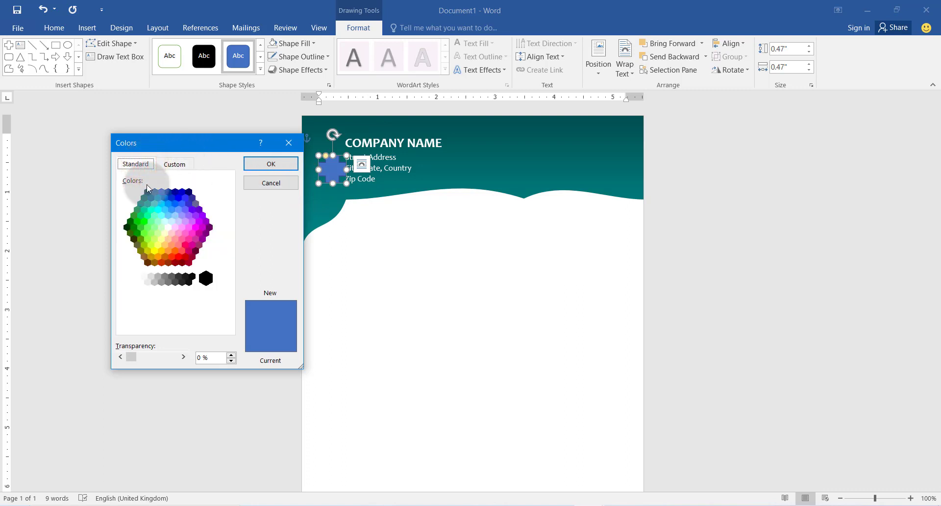
click(184, 247)
click(267, 166)
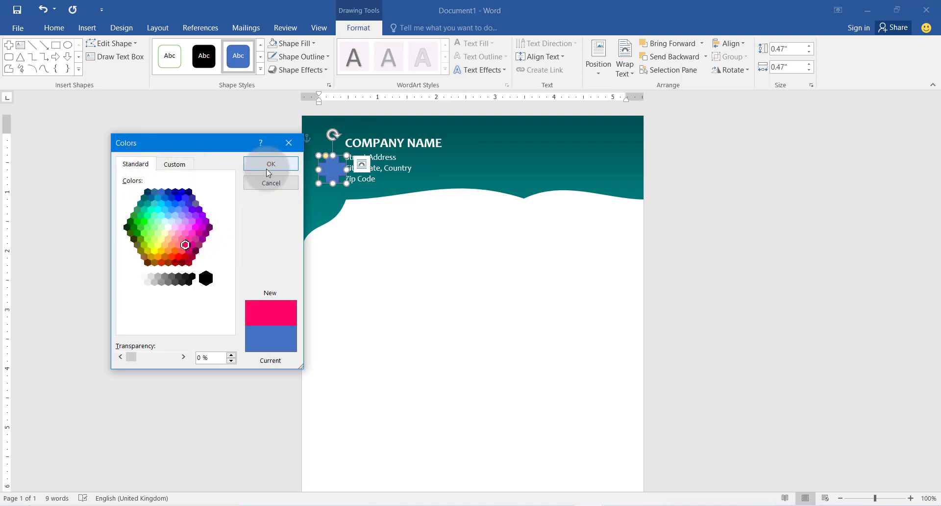
click(308, 58)
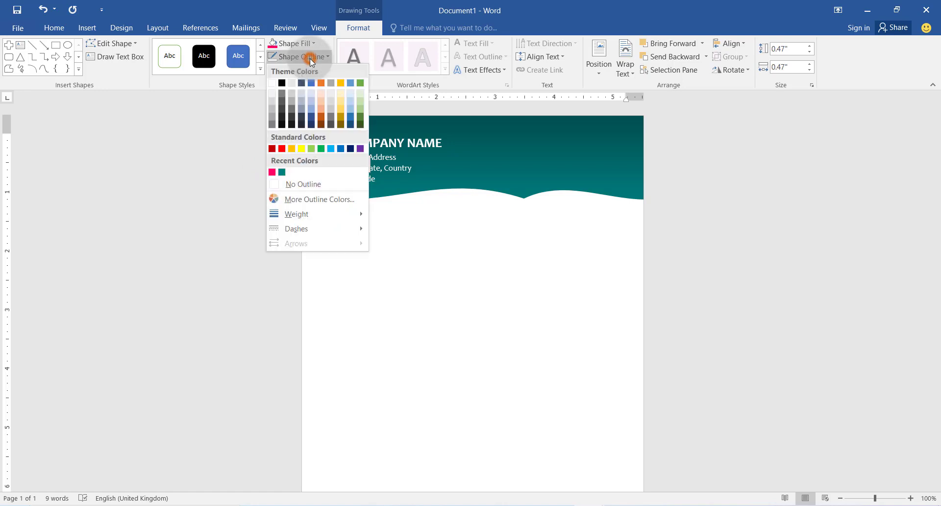
mouse_move(309, 213)
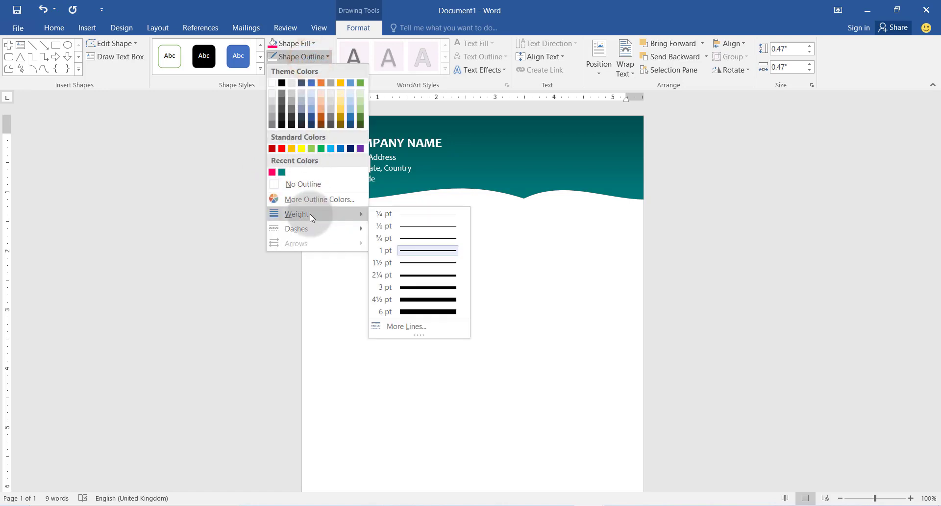
click(403, 312)
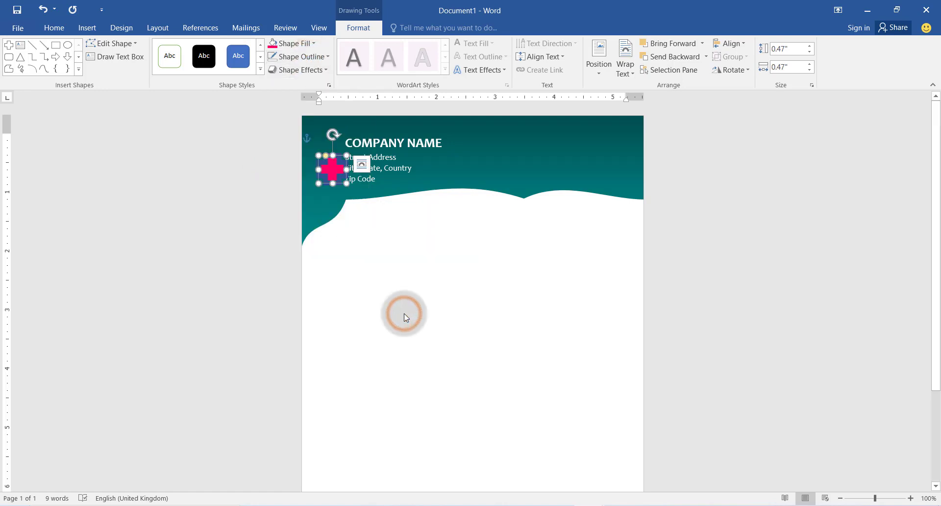
click(294, 57)
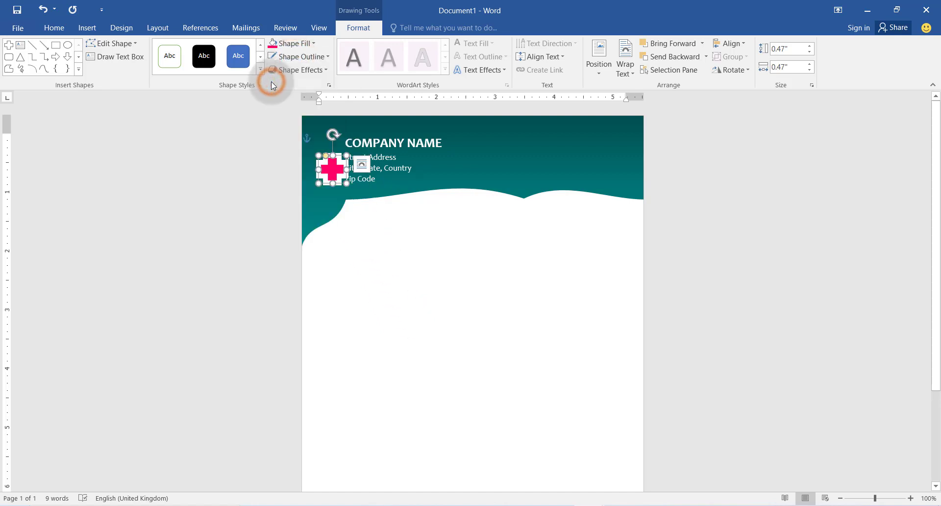
Nudge the cross into place and resize it to 0.38" square.
drag(339, 157, 336, 155)
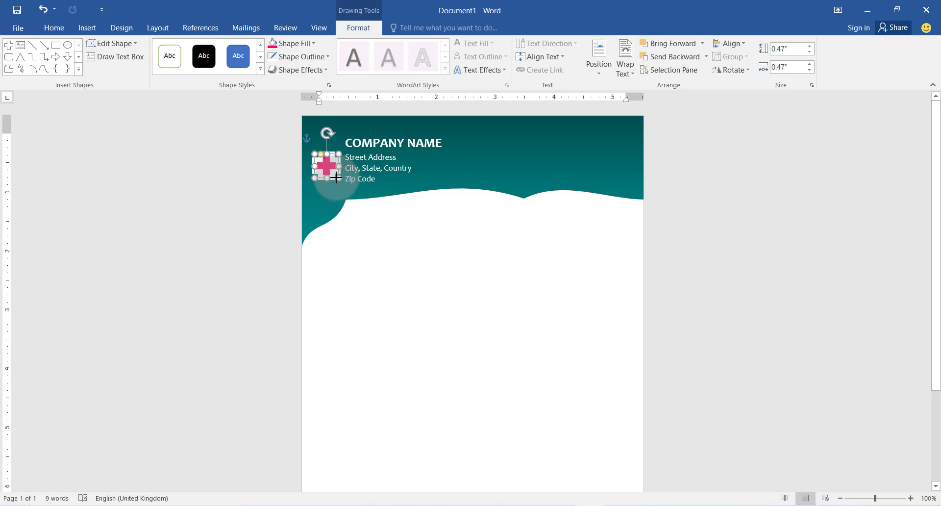
drag(342, 183, 337, 160)
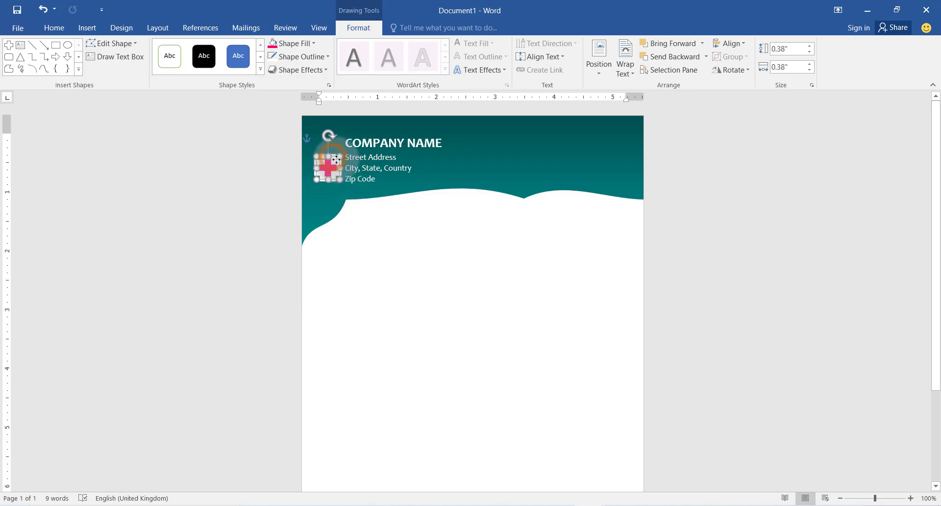
click(337, 159)
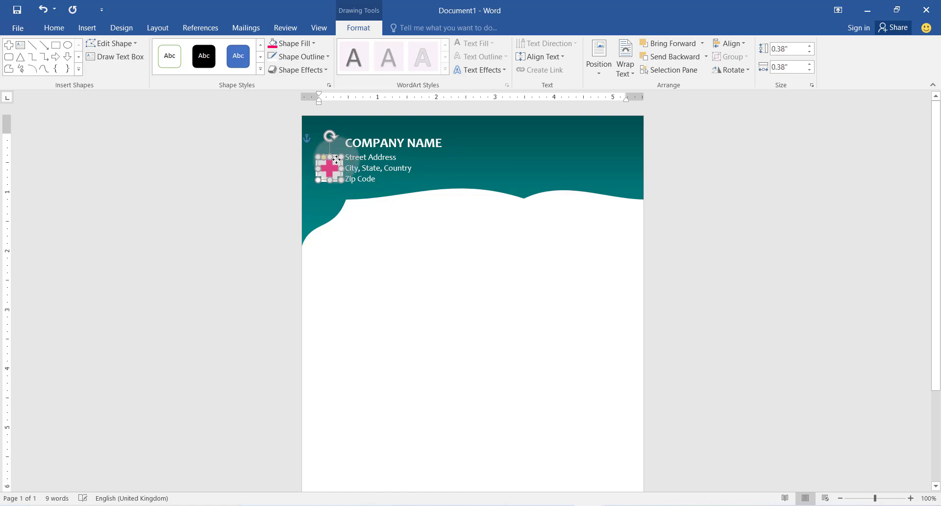
click(117, 57)
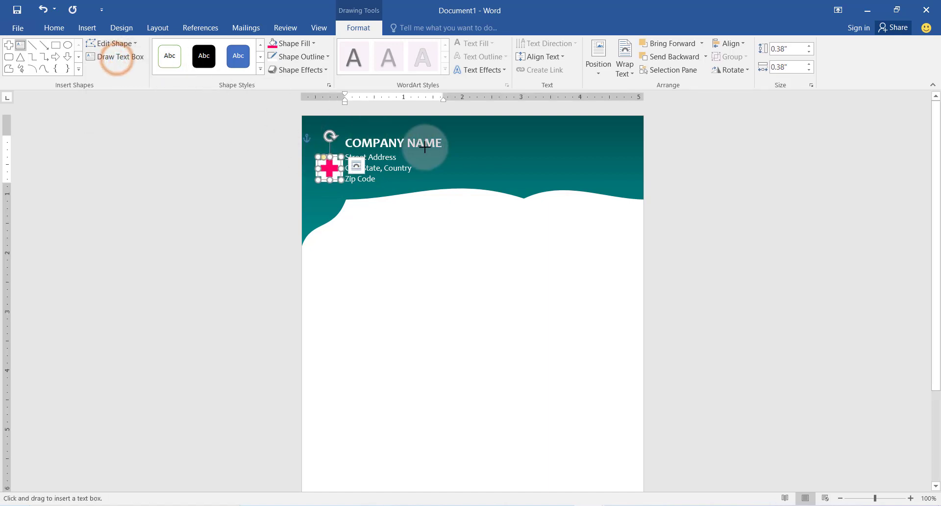
Draw a text box on the header's right and type the phone number, e-mail address and websitename.com.
drag(433, 132, 578, 205)
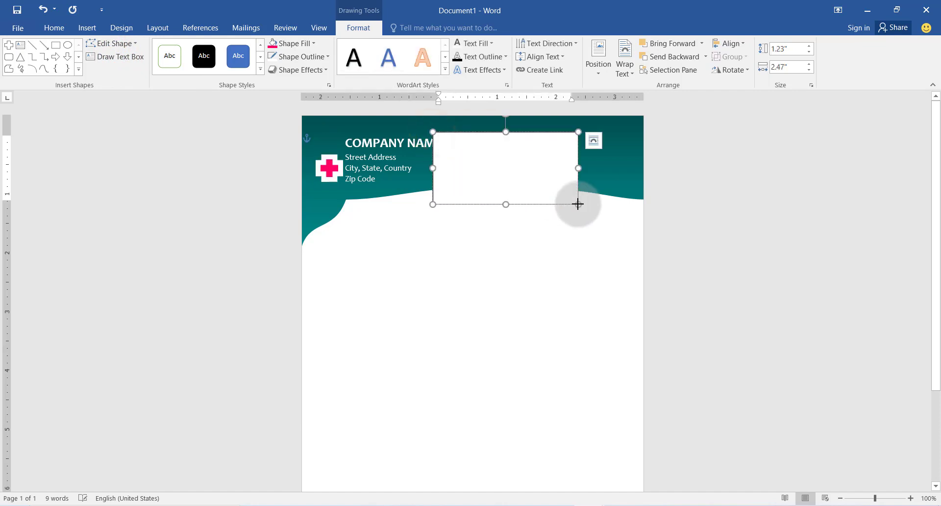
click(443, 141)
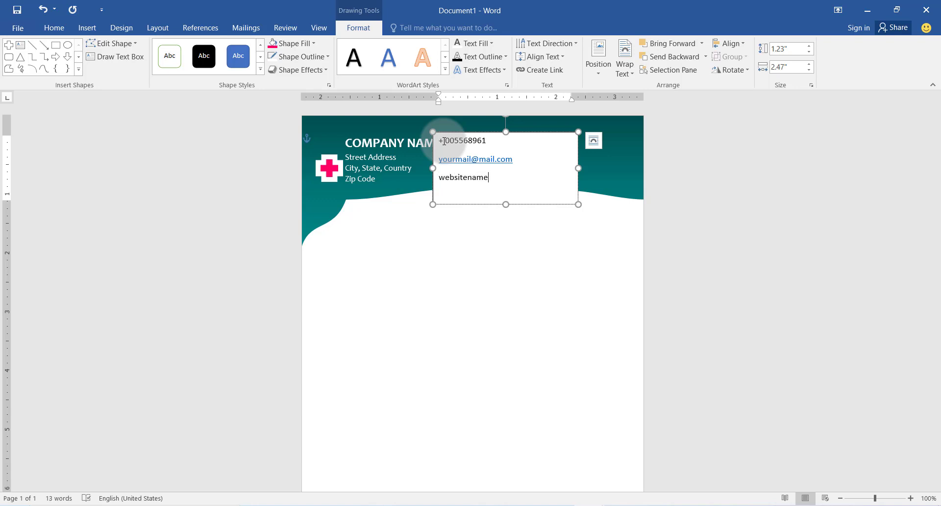
text(.com)
click(444, 142)
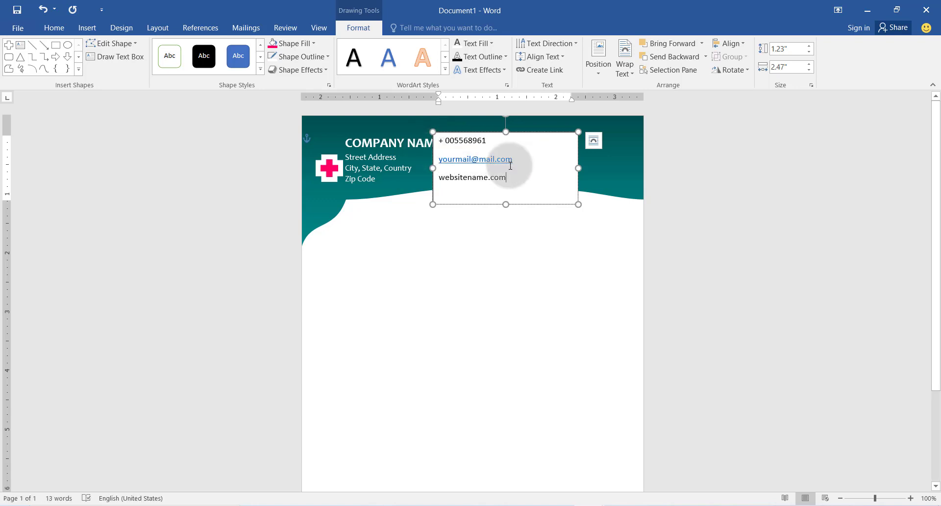
click(483, 159)
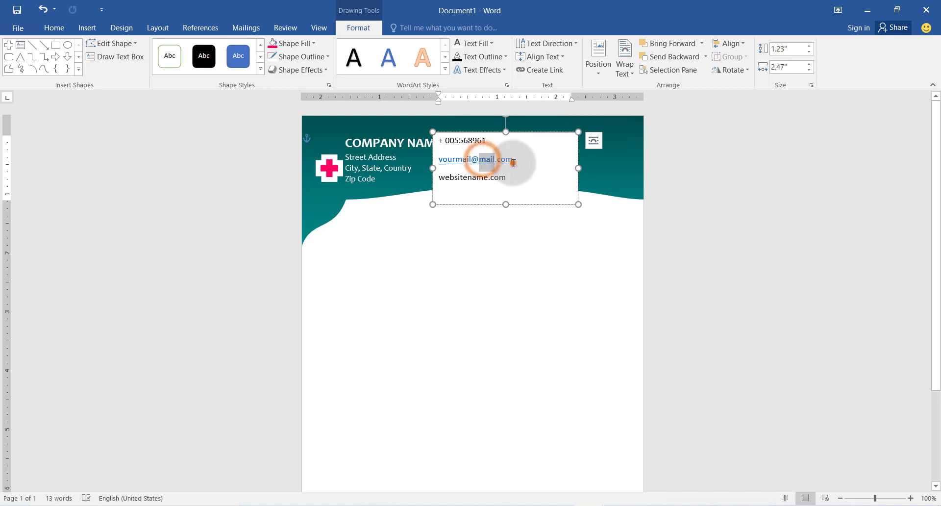
drag(478, 160, 512, 161)
double_click(465, 161)
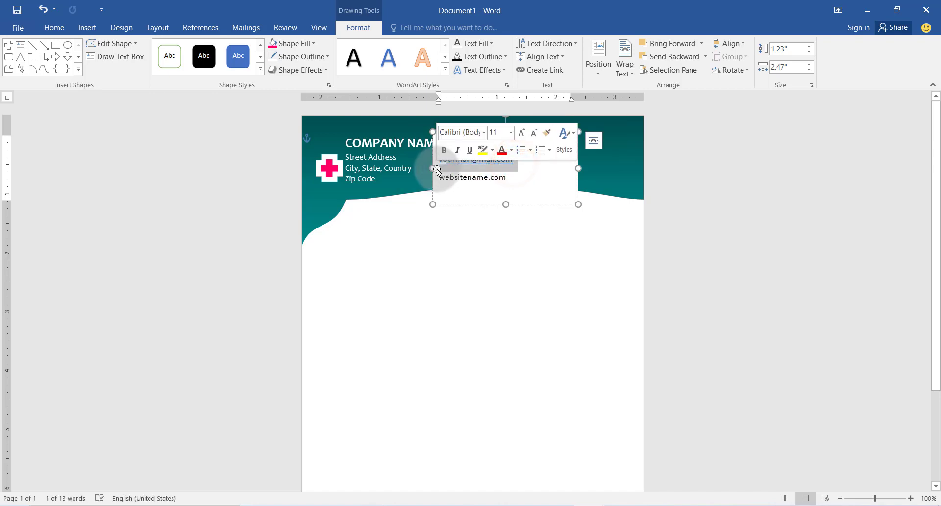
Remove the e-mail underline and set all contact lines to white Candara 10 pt.
click(469, 150)
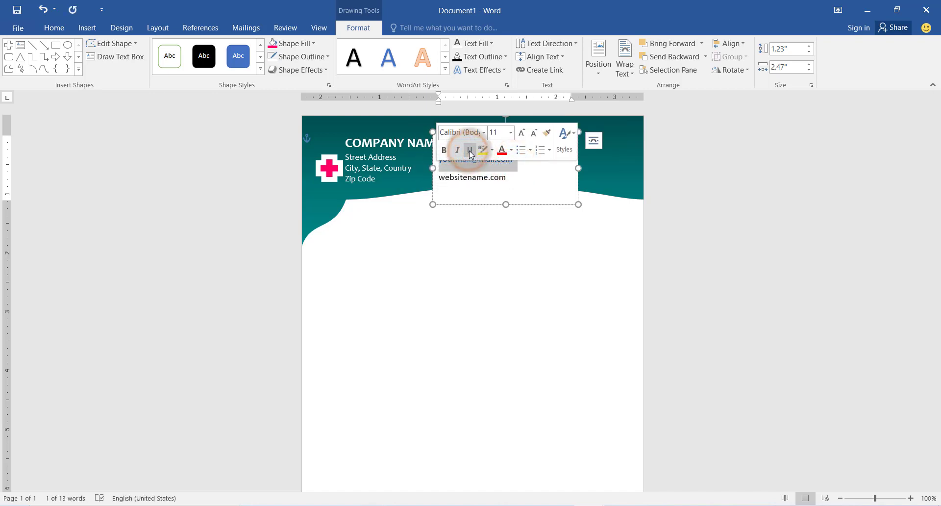
drag(510, 178, 444, 143)
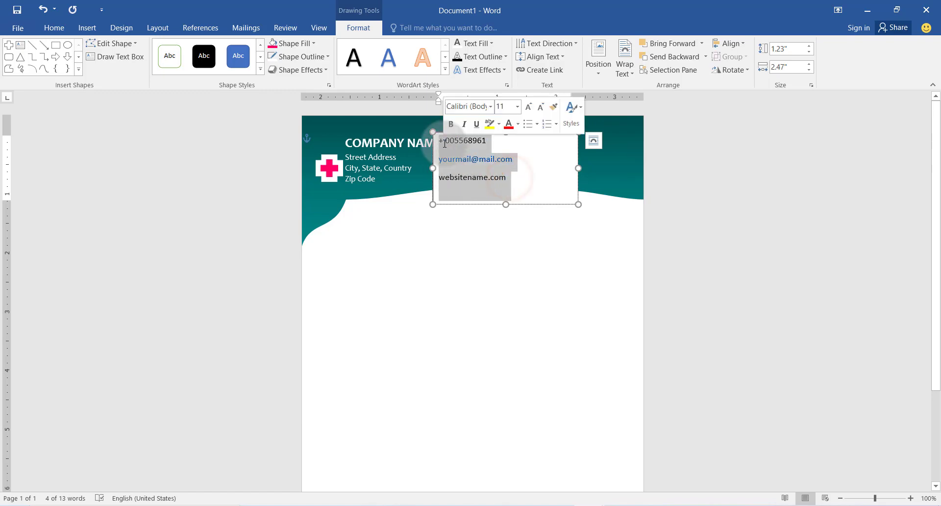
click(490, 106)
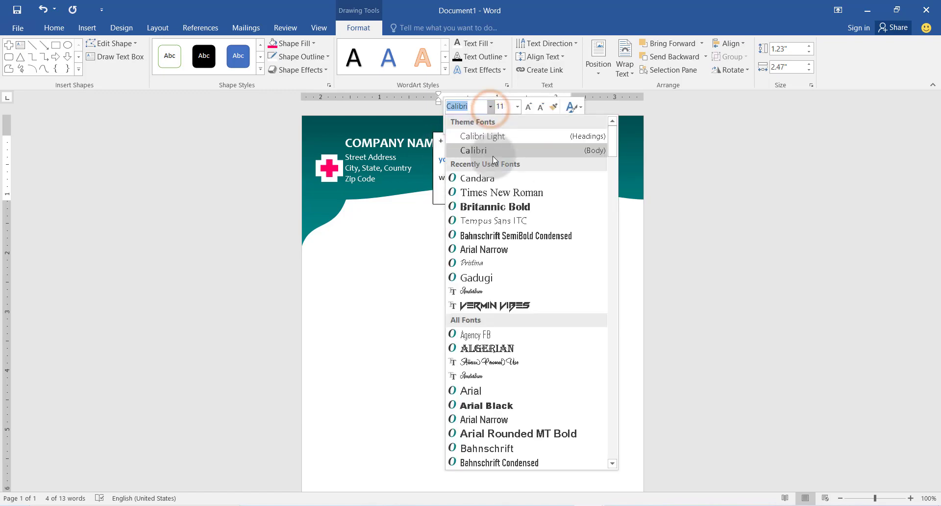
click(496, 179)
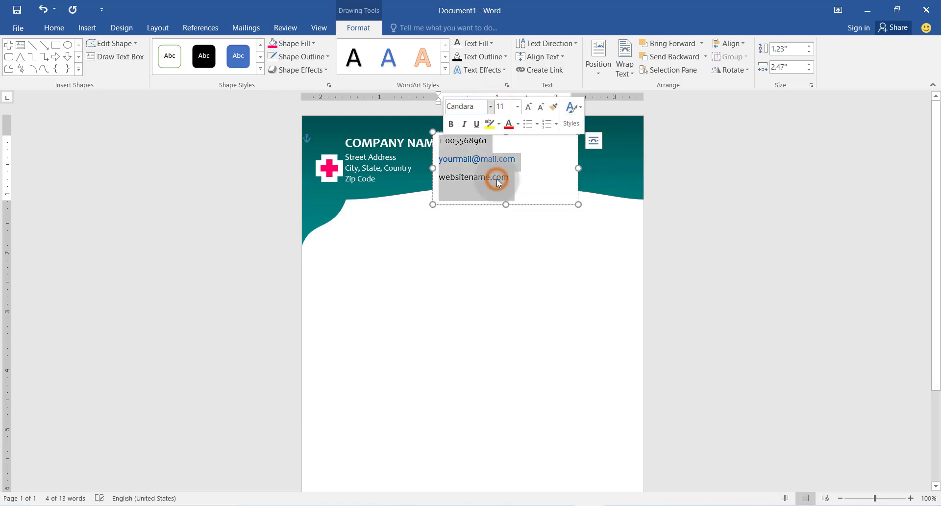
click(516, 106)
click(508, 144)
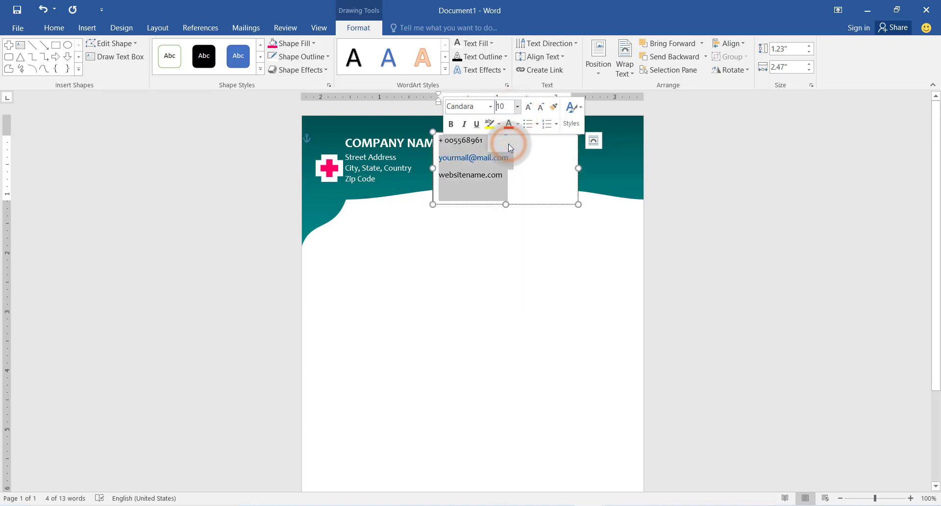
click(486, 45)
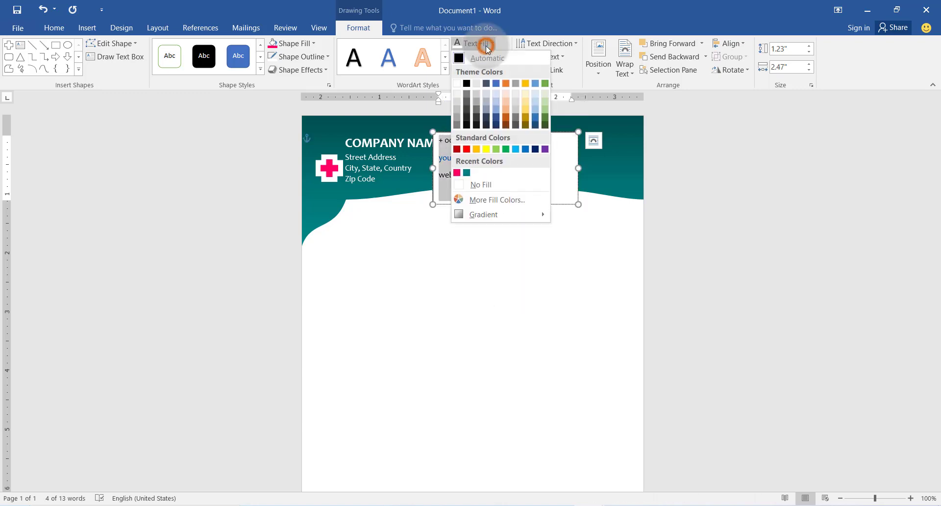
click(460, 84)
Give the contact text box no fill and no outline.
click(300, 43)
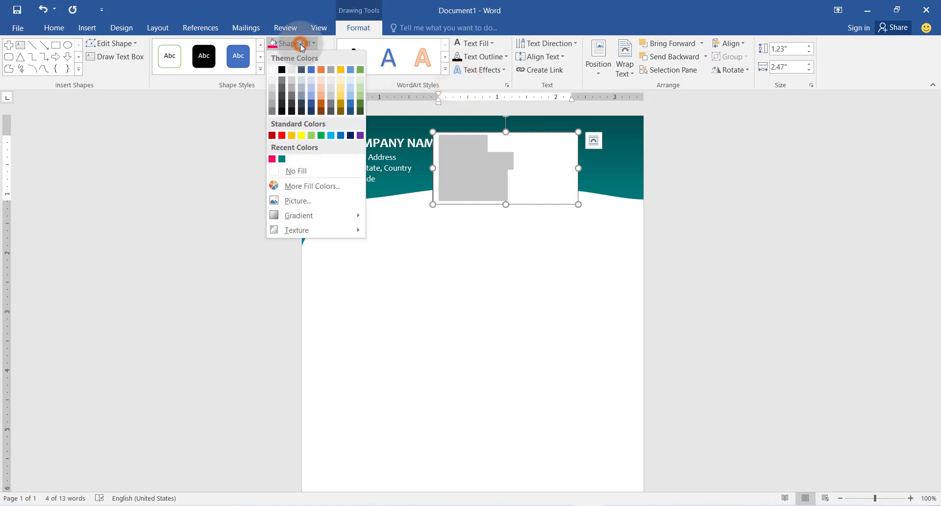
click(318, 169)
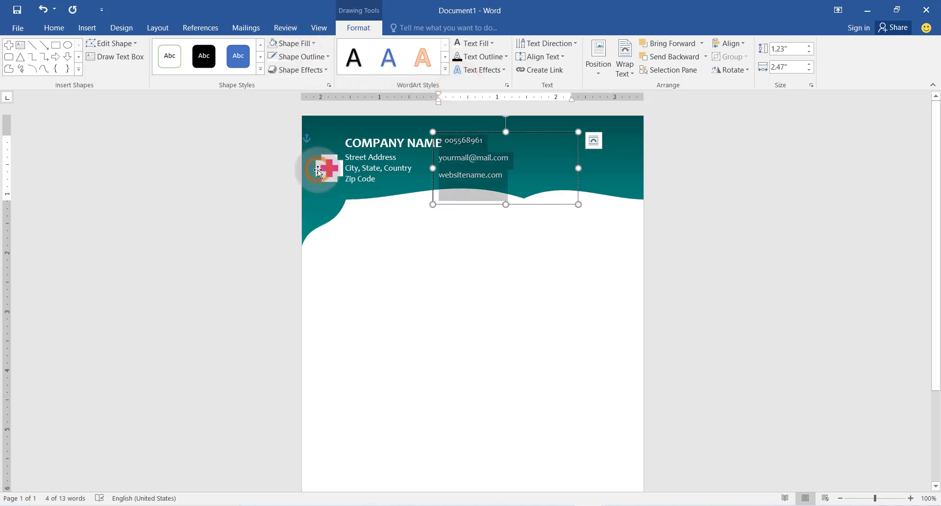
click(321, 57)
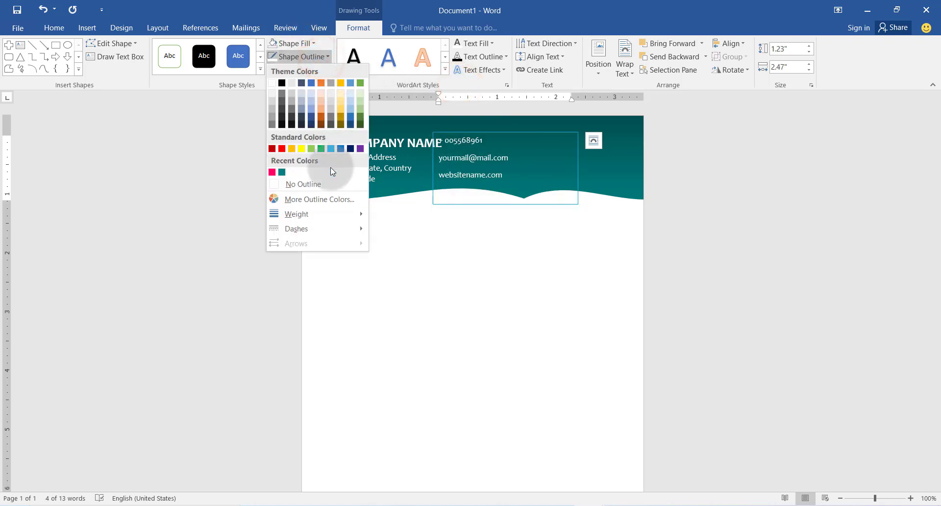
click(332, 184)
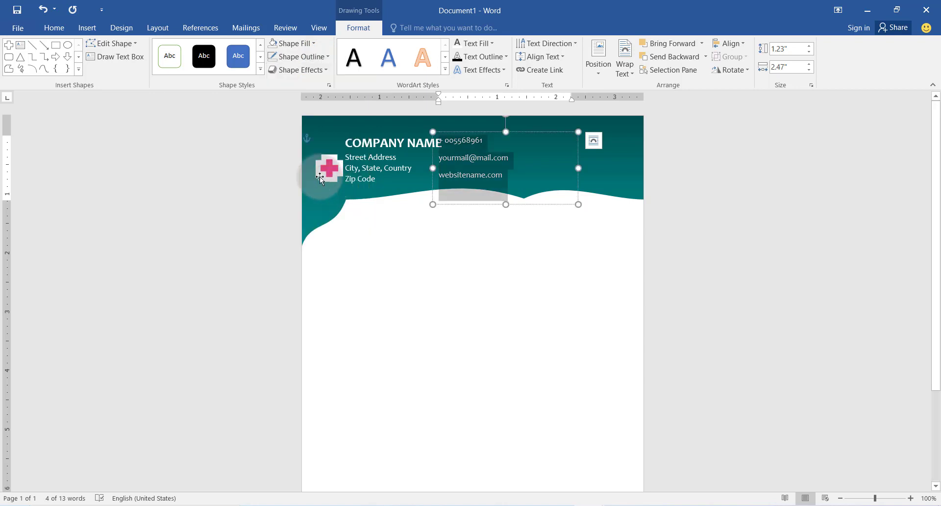
click(53, 28)
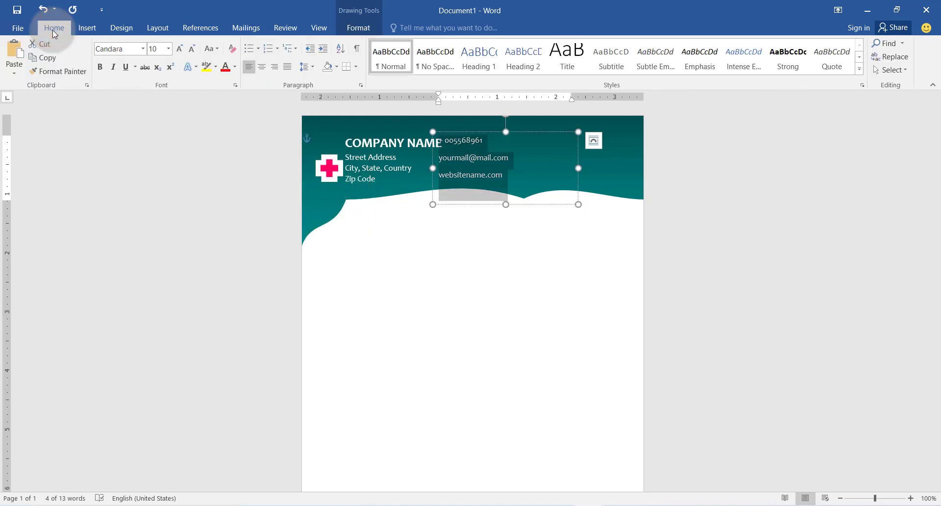
Remove the space after paragraphs in the contact text box and shrink it to 0.71" by 1.41".
click(312, 68)
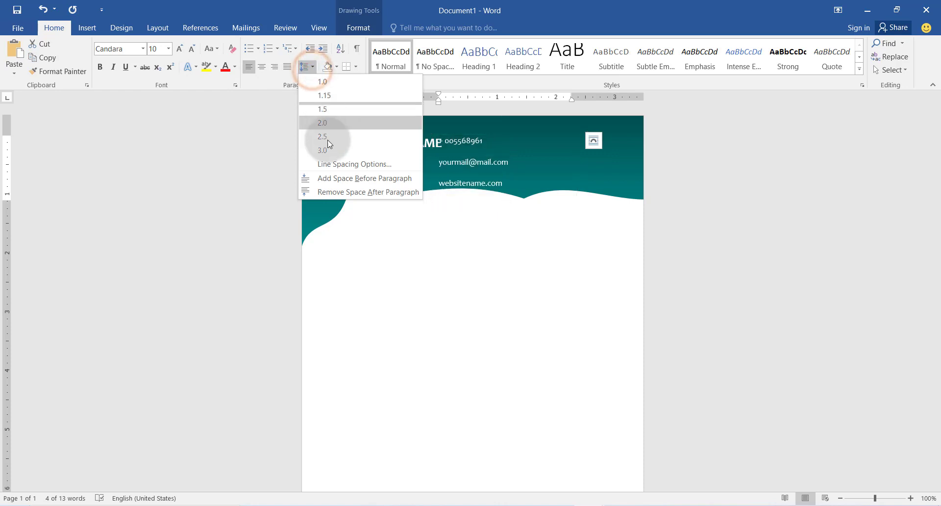
click(368, 191)
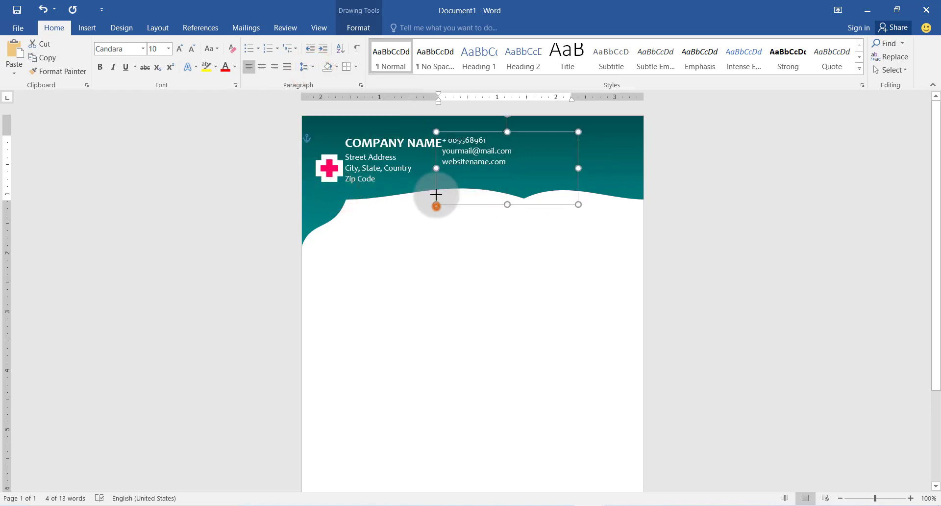
drag(436, 195, 437, 174)
drag(578, 153, 508, 145)
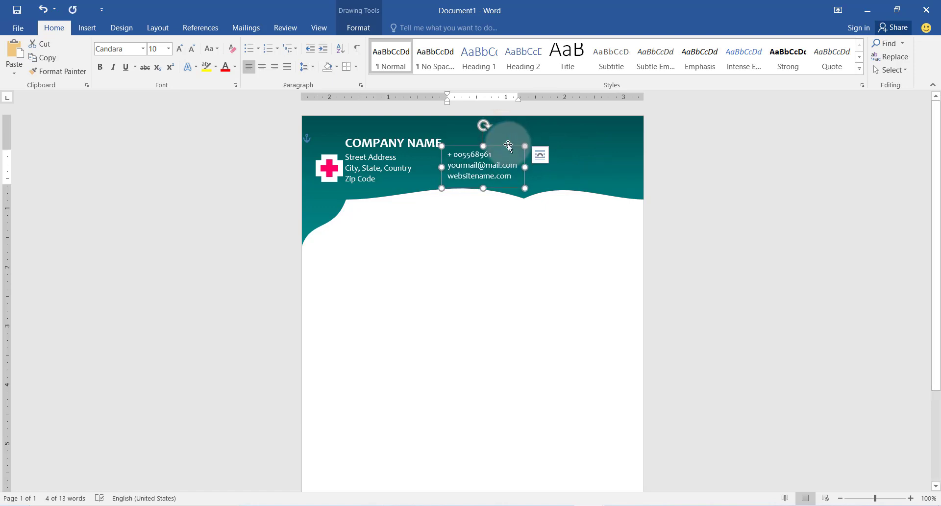
click(359, 28)
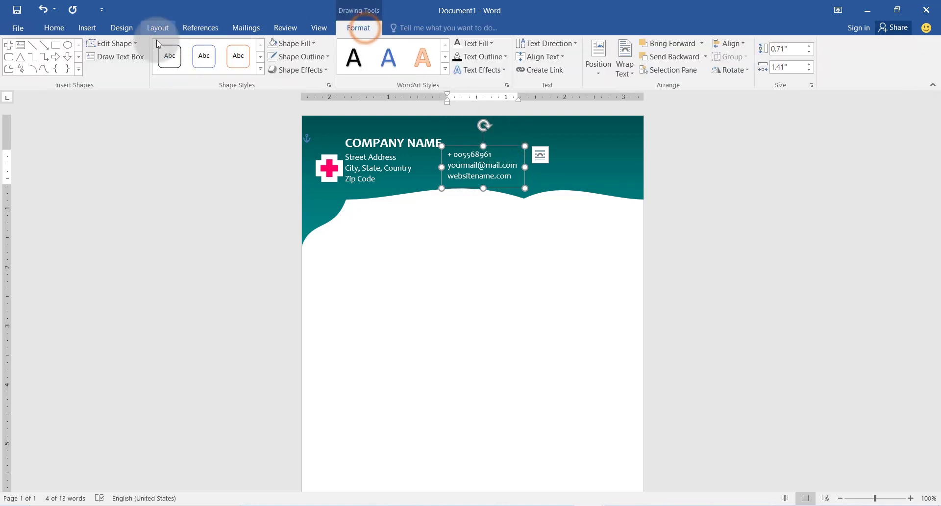
Draw a text box at the header's top right with INVOICE in Gadugi 22 bold.
click(129, 57)
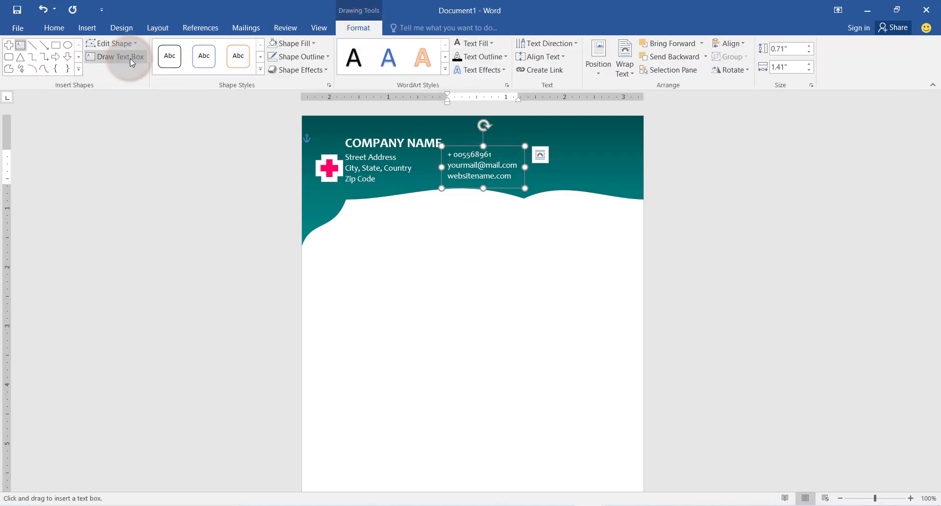
drag(572, 129, 632, 183)
text(INVOICE)
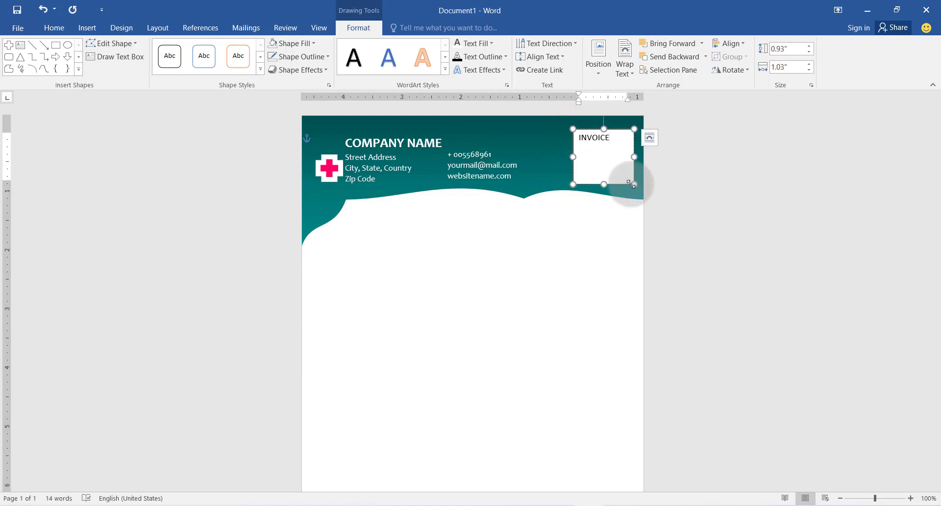
drag(612, 142, 575, 138)
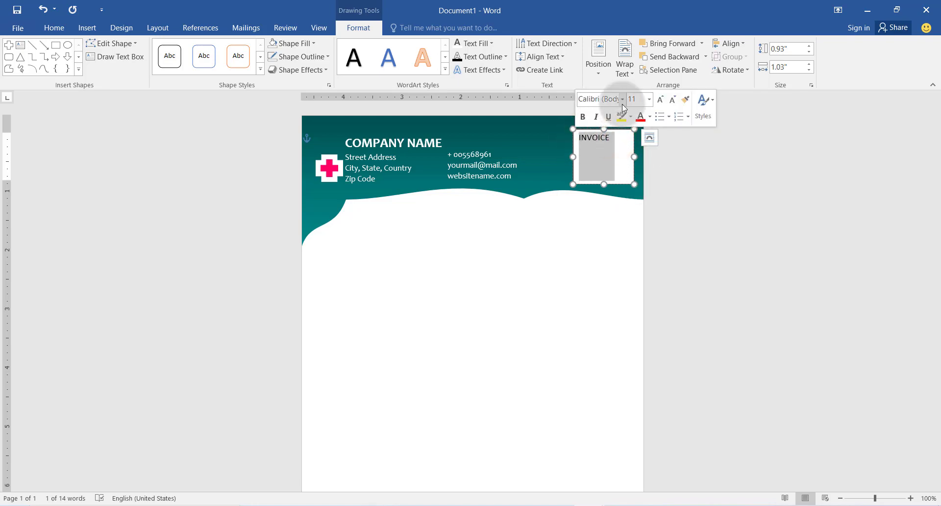
click(622, 99)
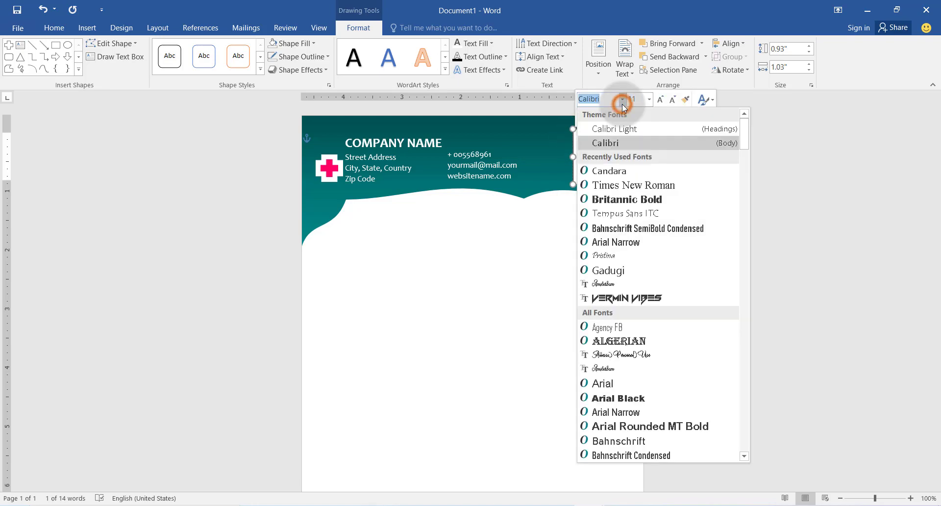
click(631, 270)
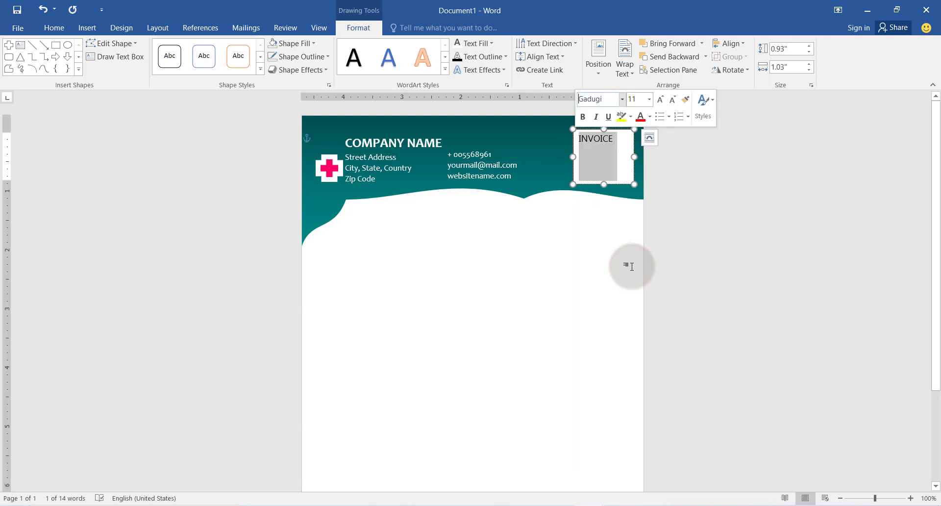
click(649, 100)
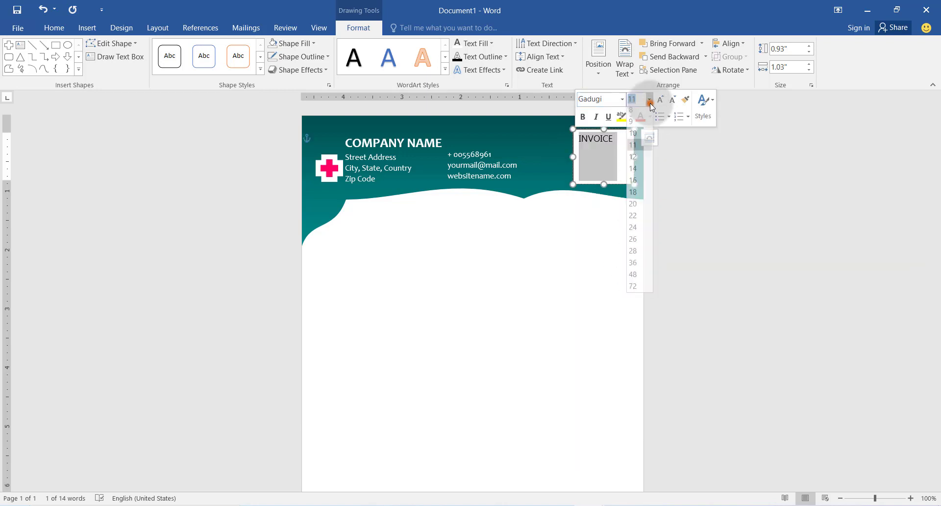
click(643, 216)
click(584, 117)
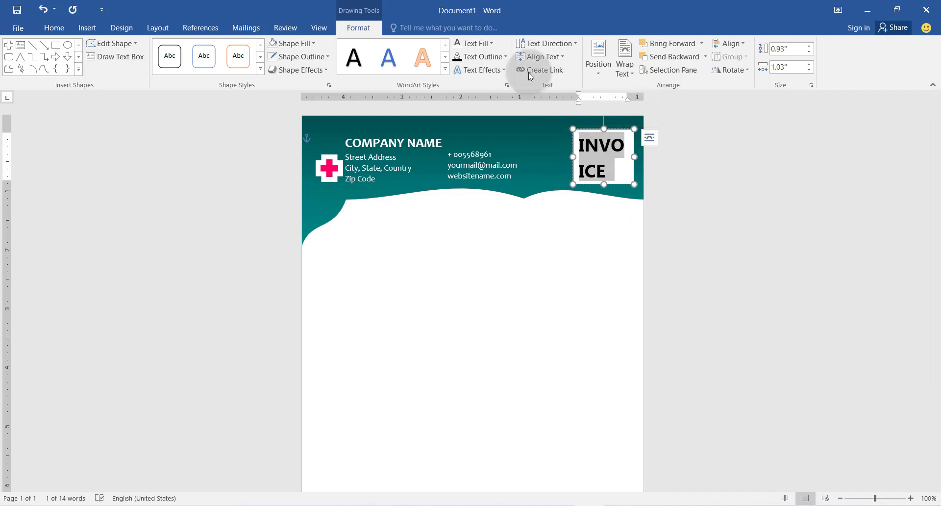
Make INVOICE white with no box fill or outline, sized 0.54" by 1.54" in the top-right corner.
click(491, 43)
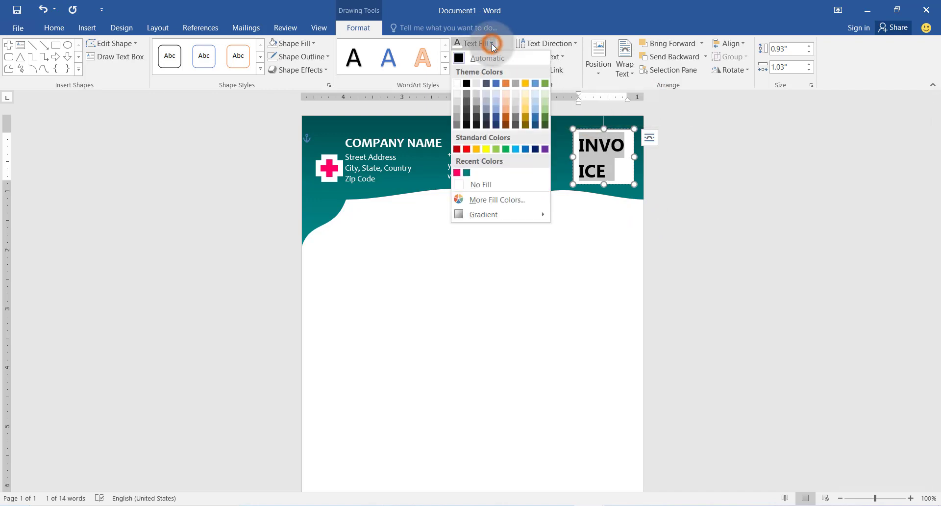
click(457, 84)
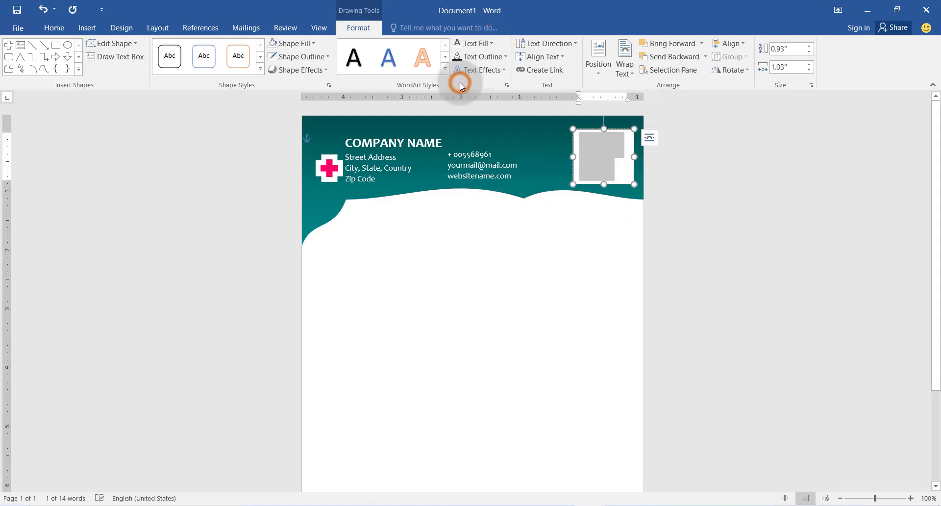
click(293, 43)
click(305, 171)
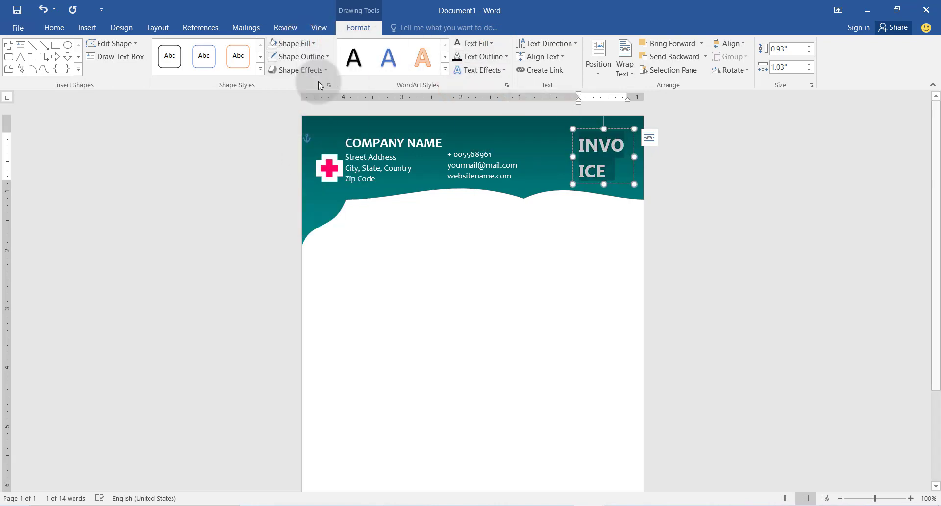
click(319, 56)
click(305, 183)
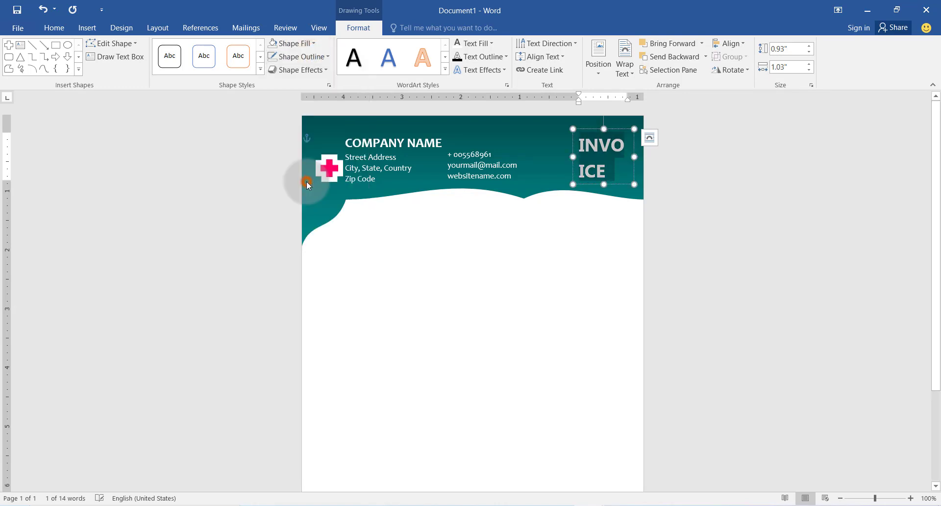
drag(635, 183, 663, 161)
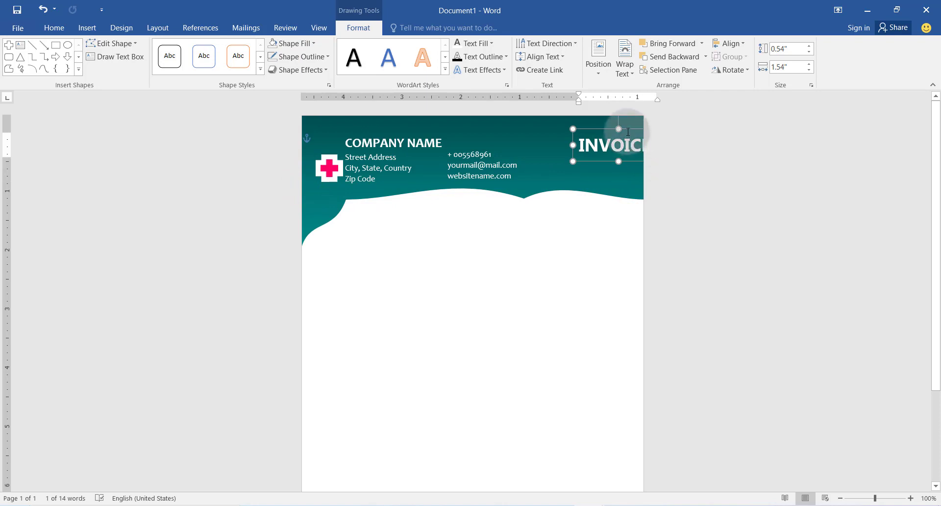
drag(628, 129, 606, 137)
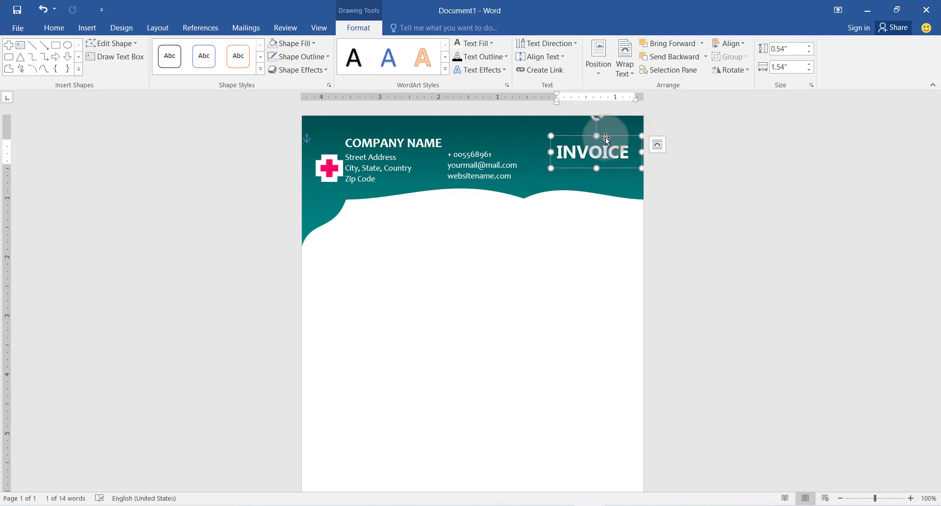
click(127, 58)
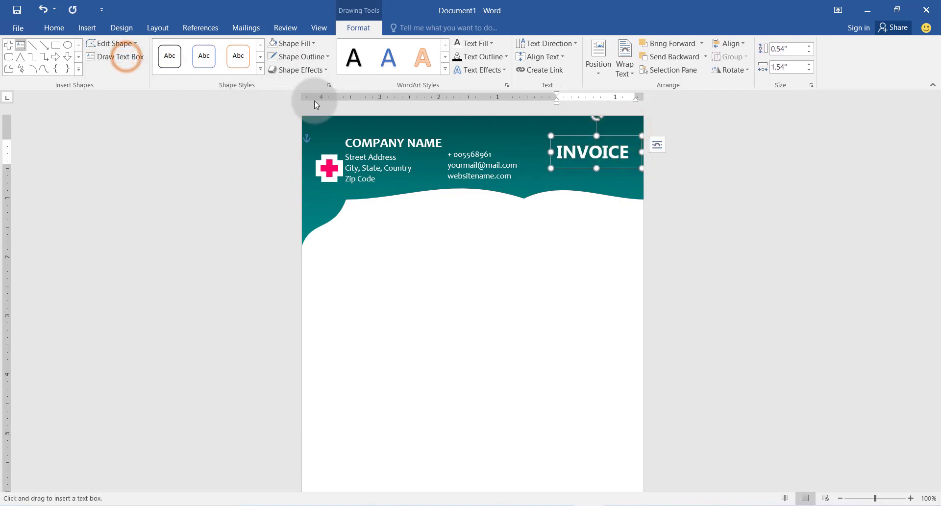
Draw a text box below INVOICE, type the invoice number, and set it in Candara.
drag(562, 168, 635, 208)
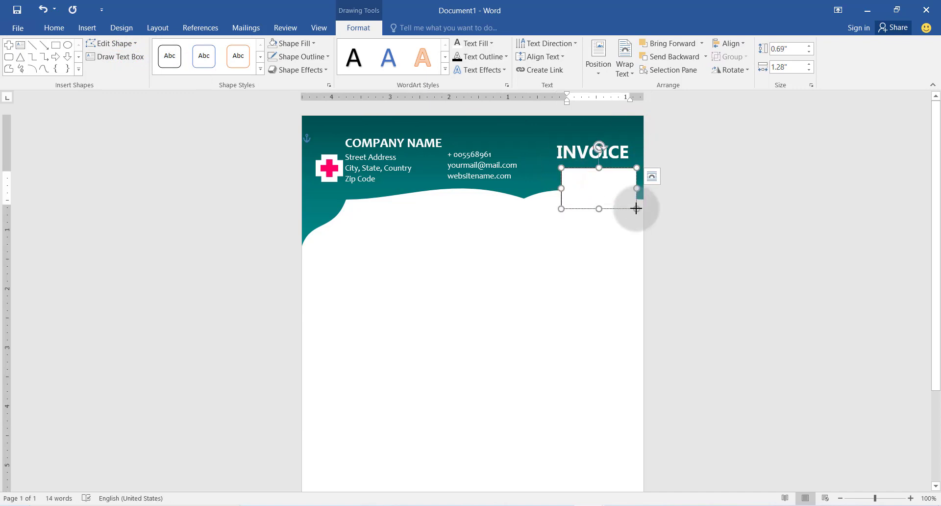
text(INV.# 447852)
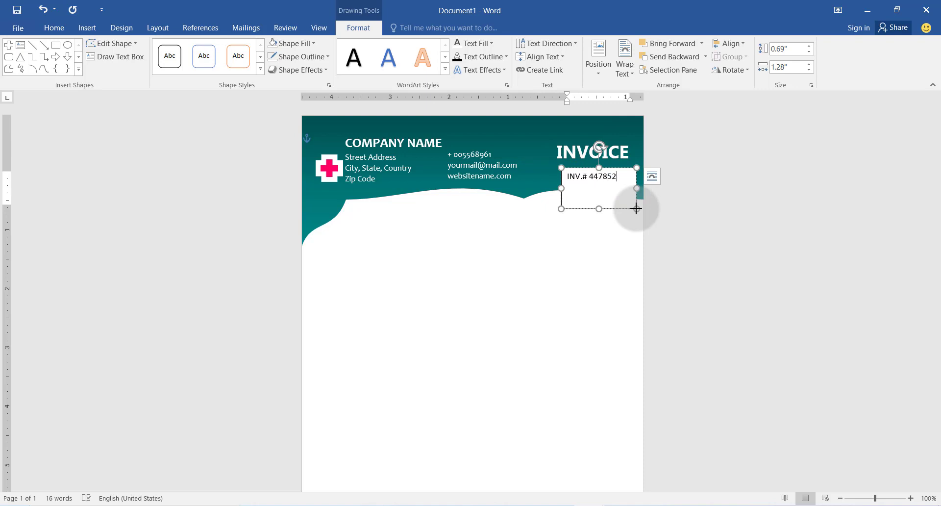
drag(632, 186, 561, 178)
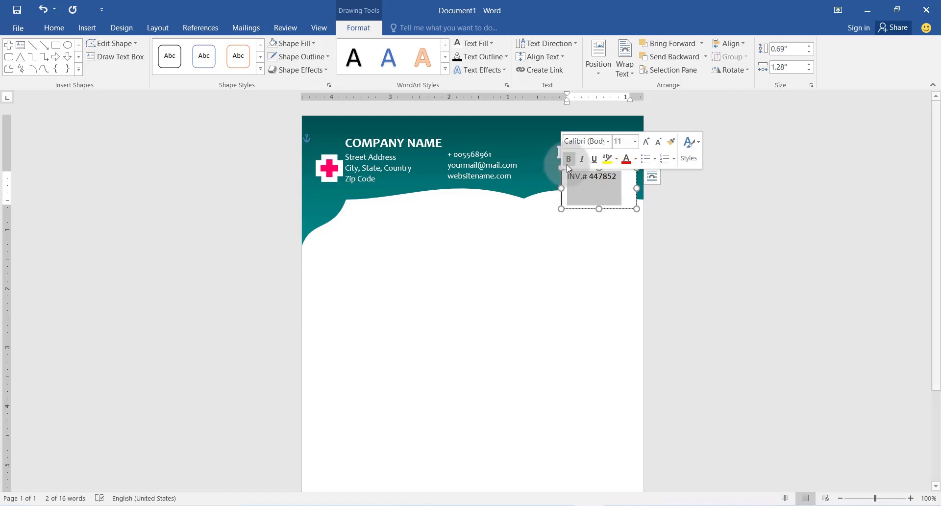
click(608, 141)
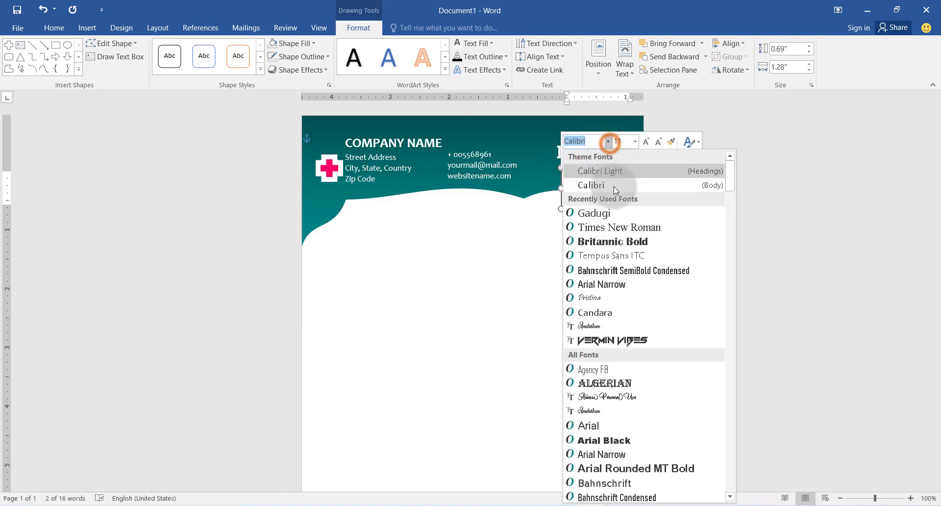
click(616, 314)
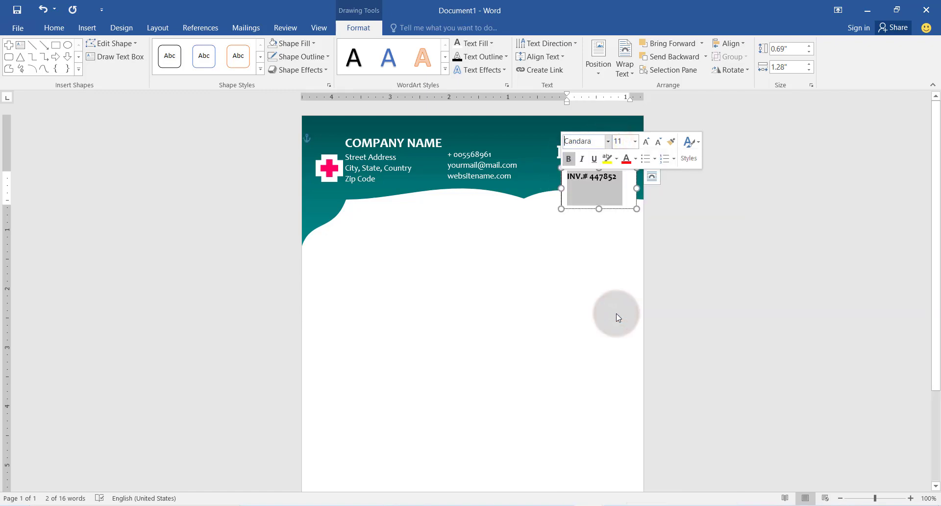
Make the invoice number white, remove its box fill and outline, and shrink it to 0.34" by 1.06".
click(491, 43)
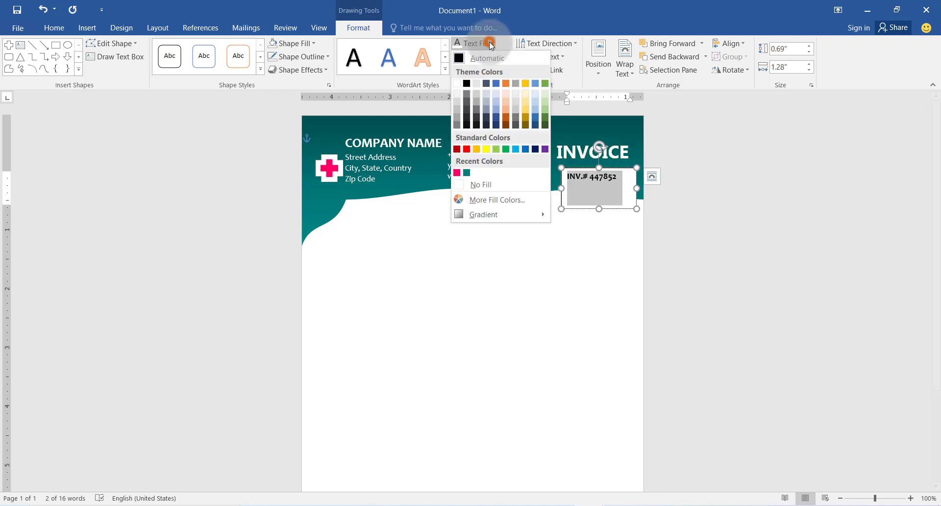
click(456, 83)
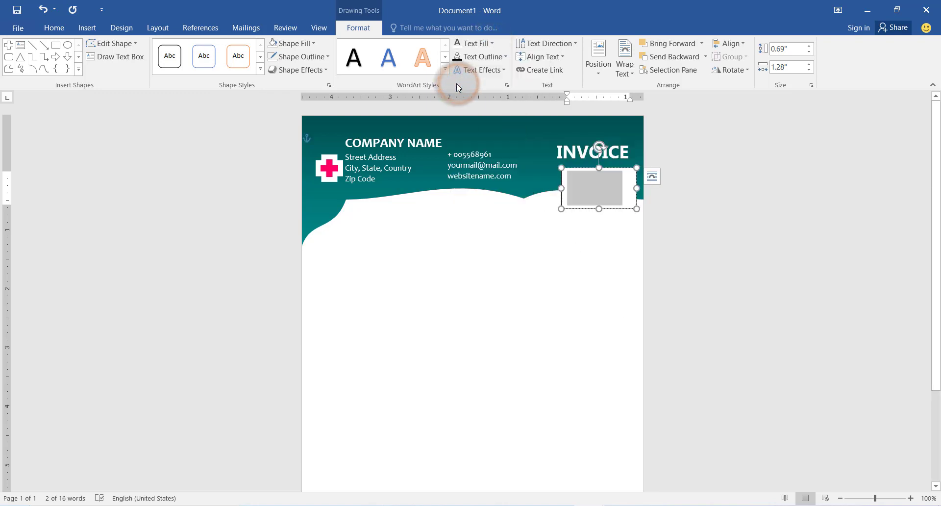
click(307, 43)
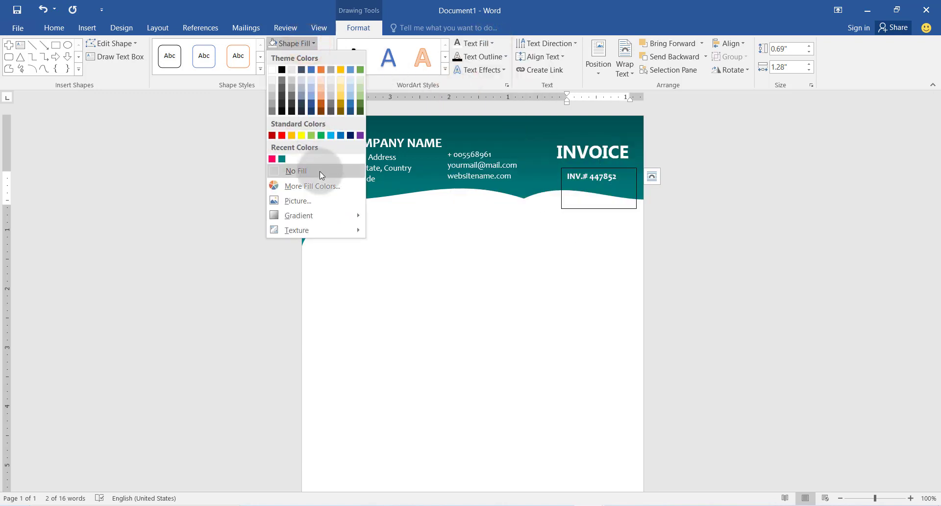
click(319, 171)
click(311, 57)
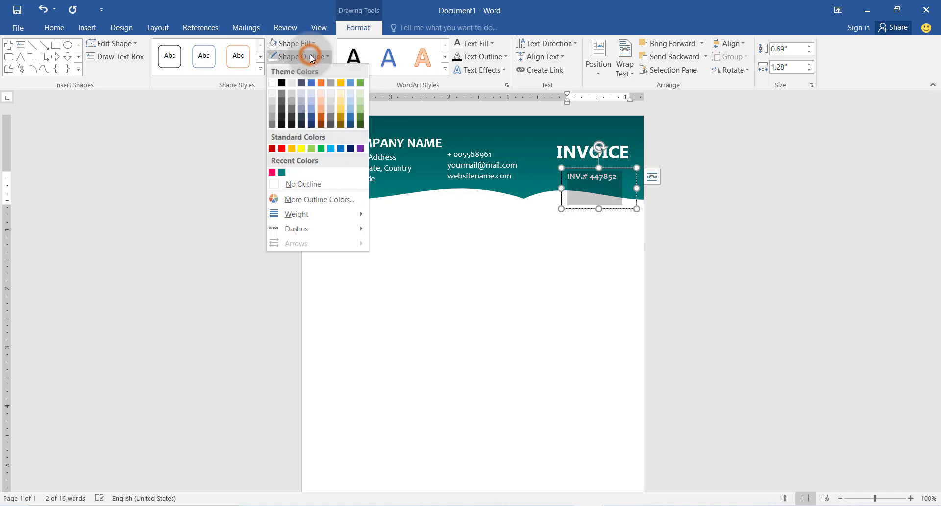
click(304, 184)
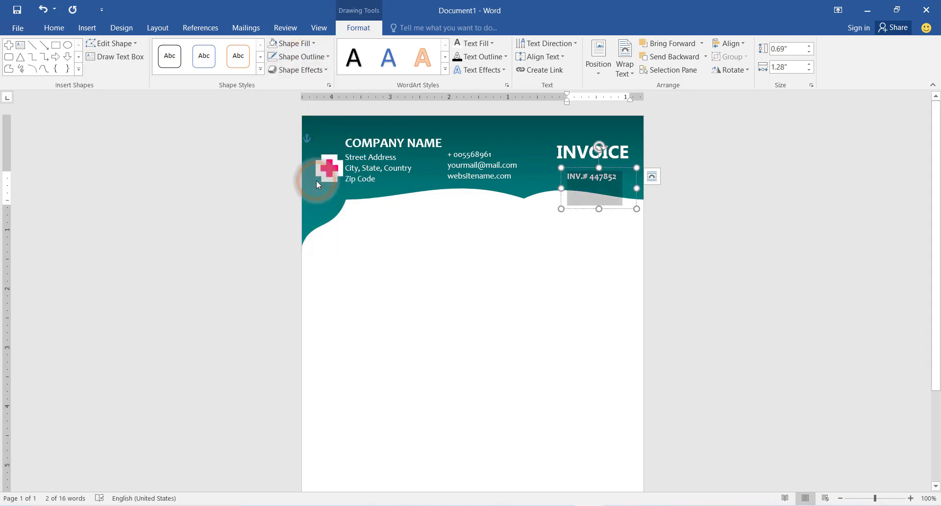
drag(637, 209, 605, 160)
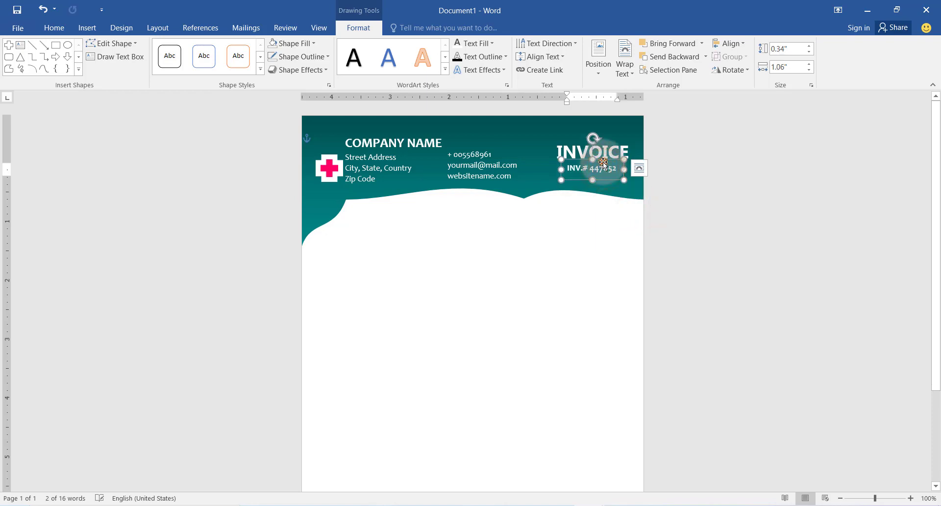
Draw a four-sided freeform ribbon, about 1.72" by 1.38", covering the INVOICE heading.
click(79, 69)
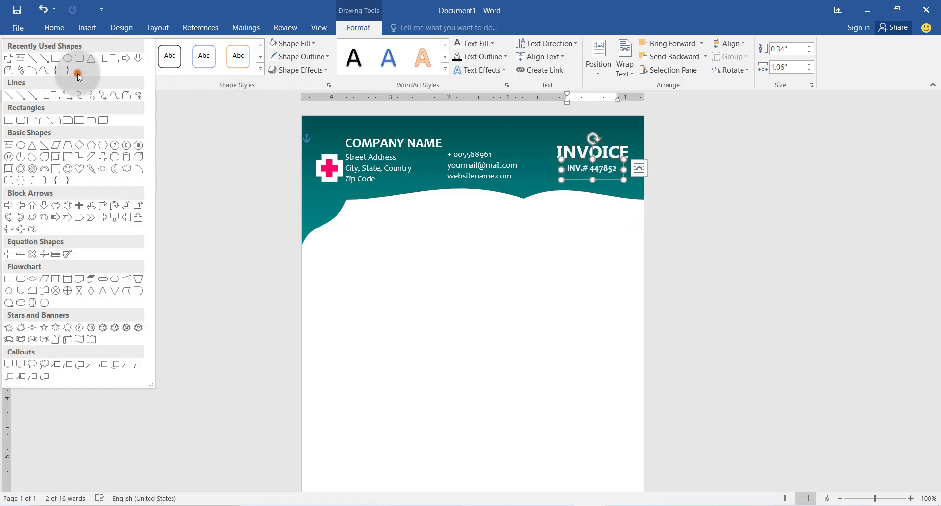
click(8, 70)
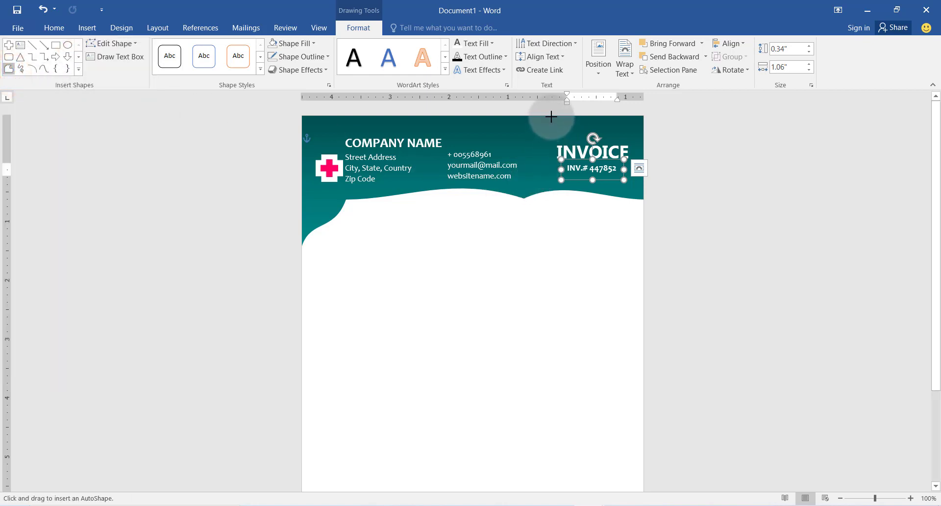
drag(551, 116, 562, 201)
click(562, 201)
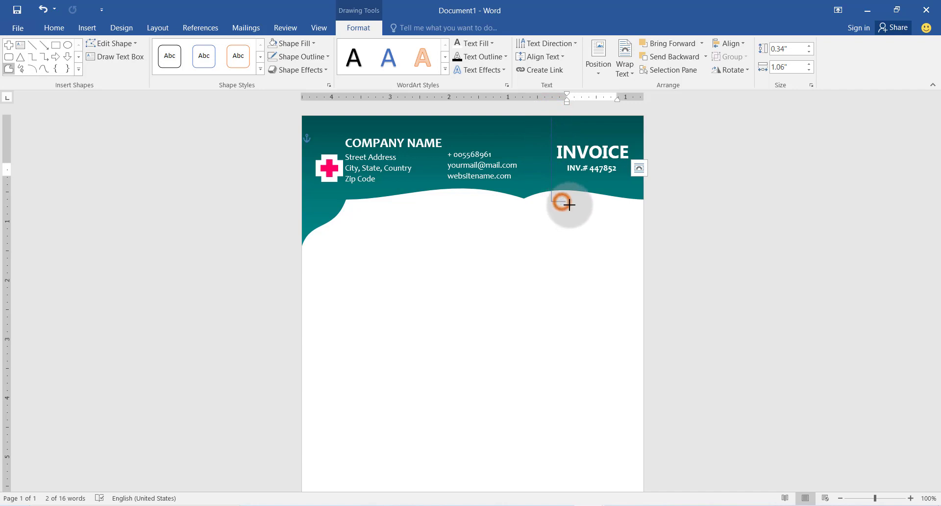
click(632, 214)
click(631, 114)
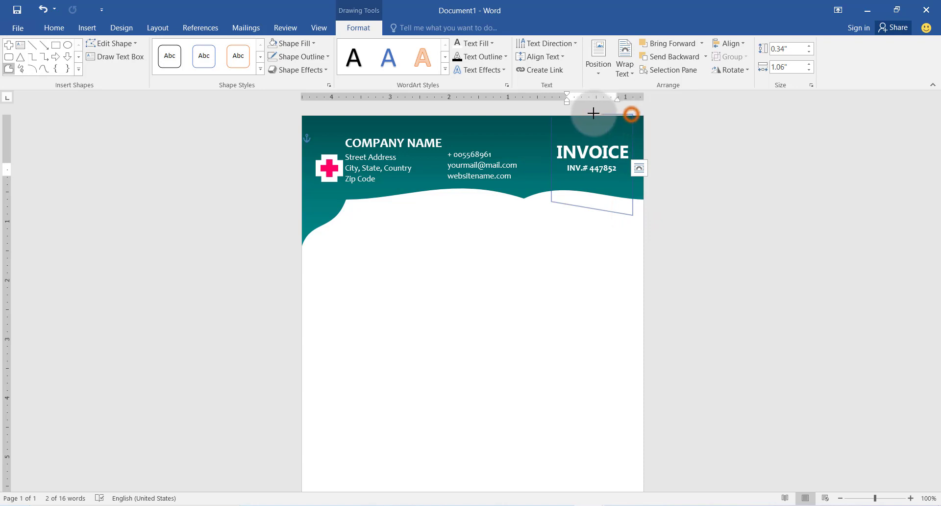
click(551, 115)
click(551, 115)
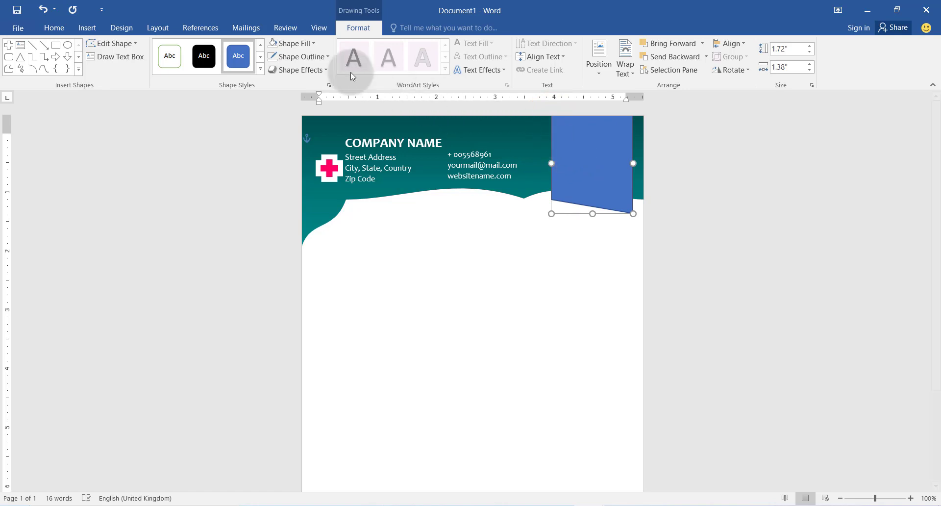
Fill the ribbon with standard-palette pink at about 21% transparency.
click(310, 46)
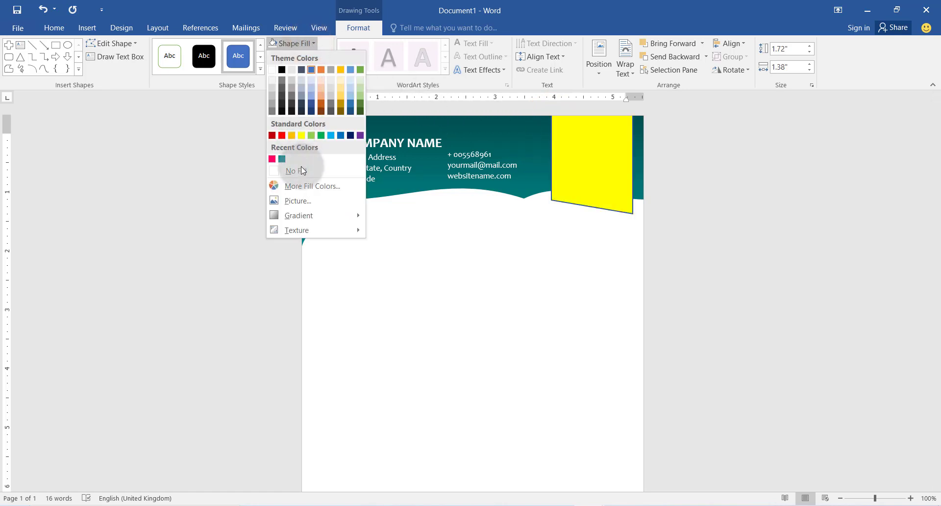
click(299, 184)
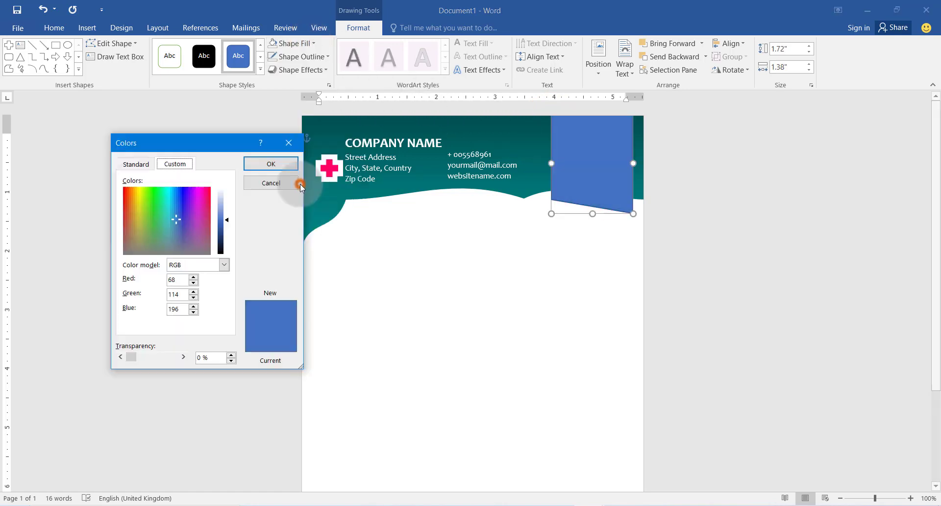
click(141, 162)
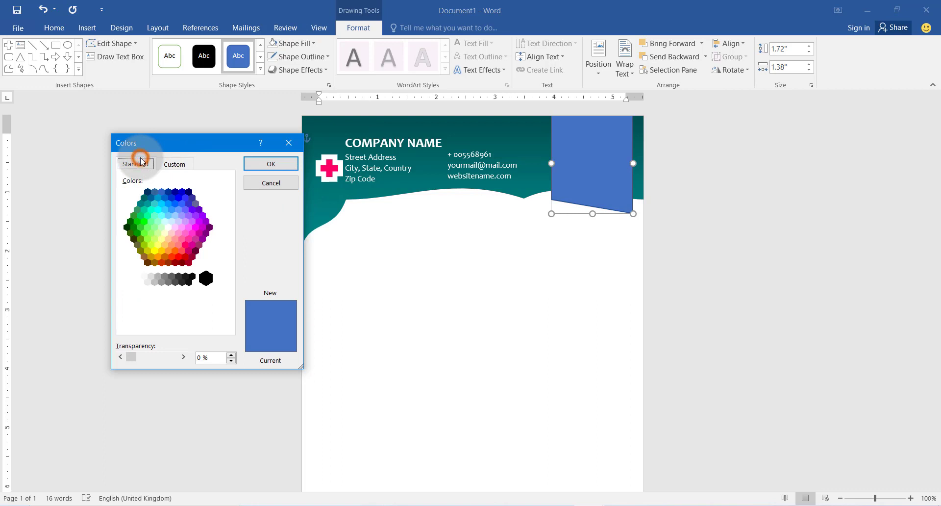
click(184, 245)
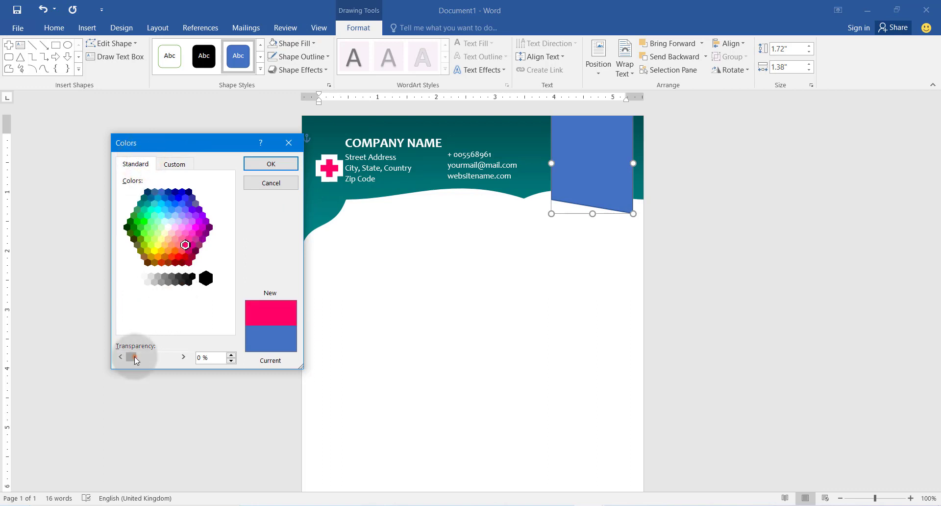
drag(132, 356, 145, 357)
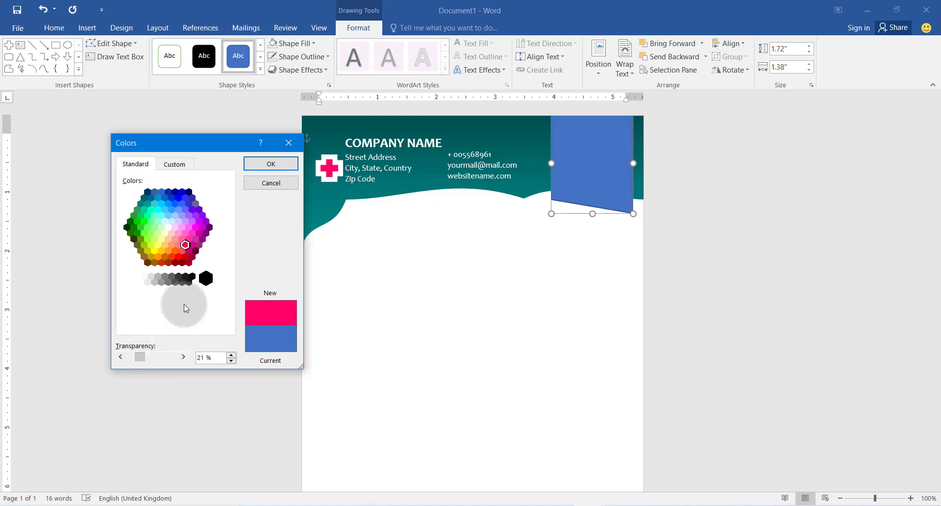
click(271, 163)
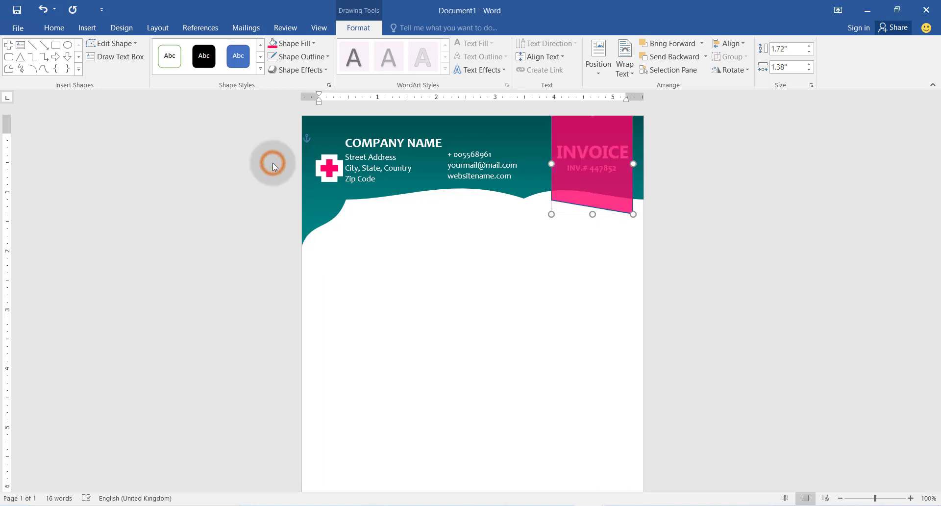
Remove the ribbon's outline and reposition it at the top of the page.
click(297, 57)
click(310, 181)
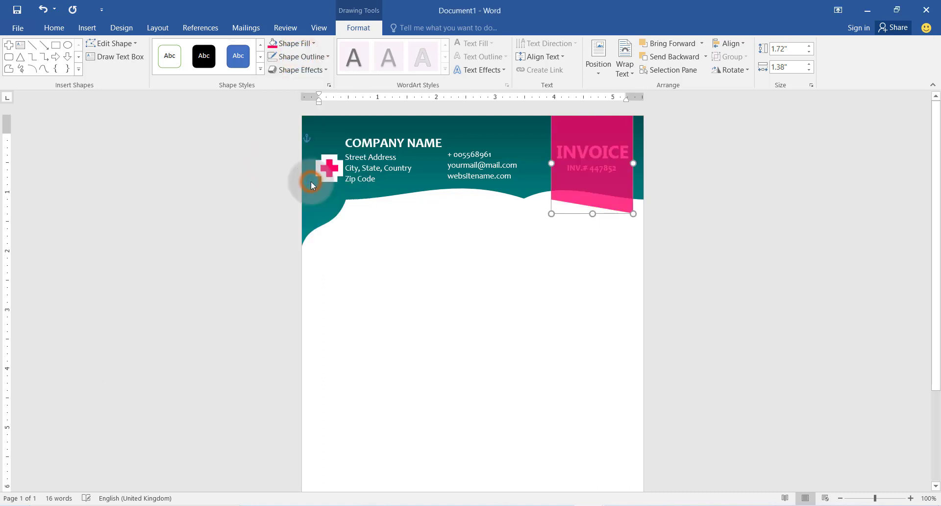
drag(565, 169, 571, 235)
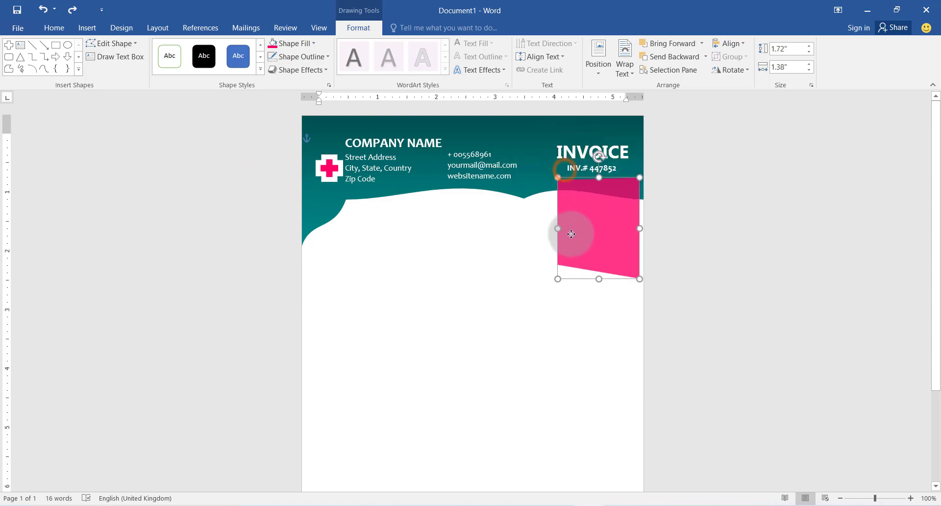
drag(574, 157, 489, 181)
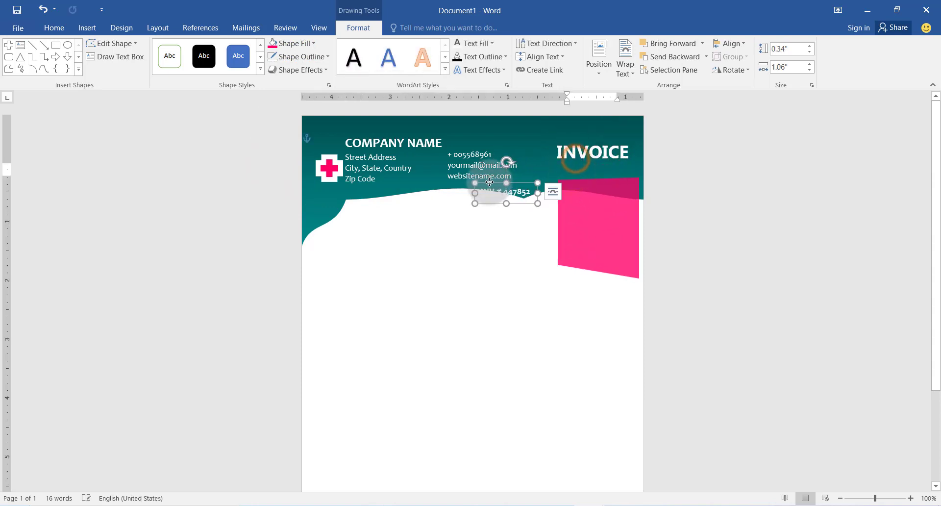
click(588, 192)
drag(588, 192, 583, 129)
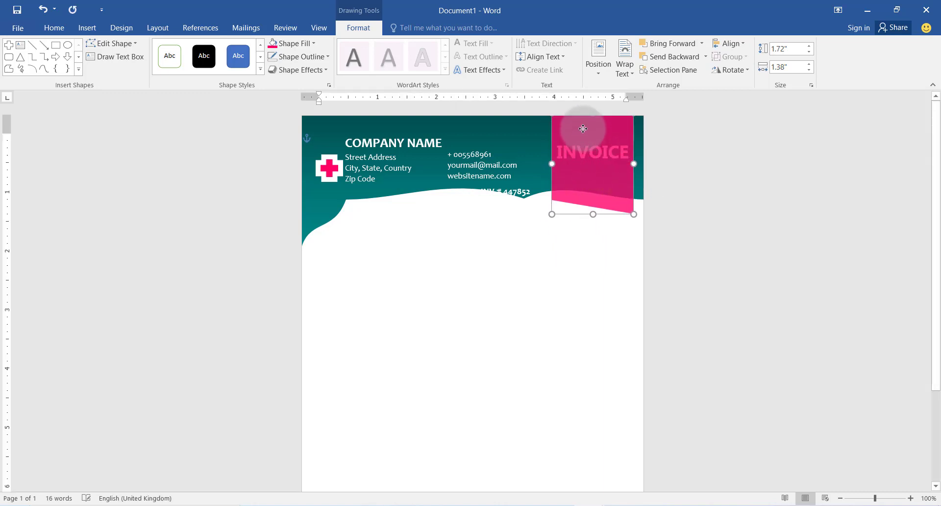
Bring INVOICE and the invoice number in front of the ribbon, with the number beneath INVOICE.
click(636, 138)
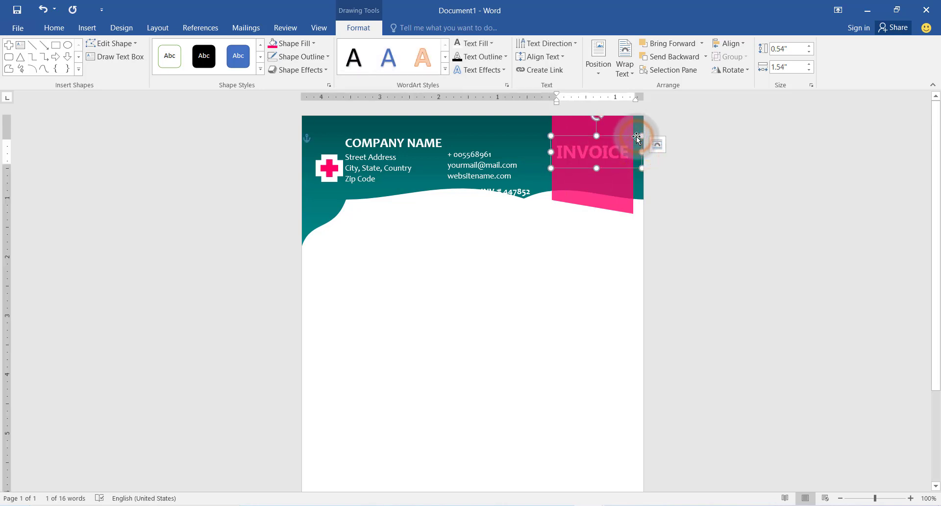
click(702, 44)
click(702, 69)
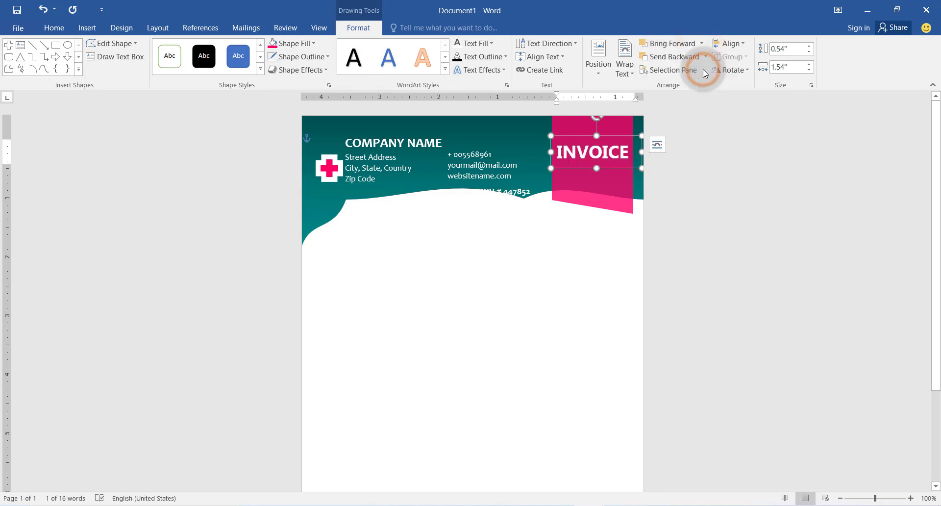
click(507, 193)
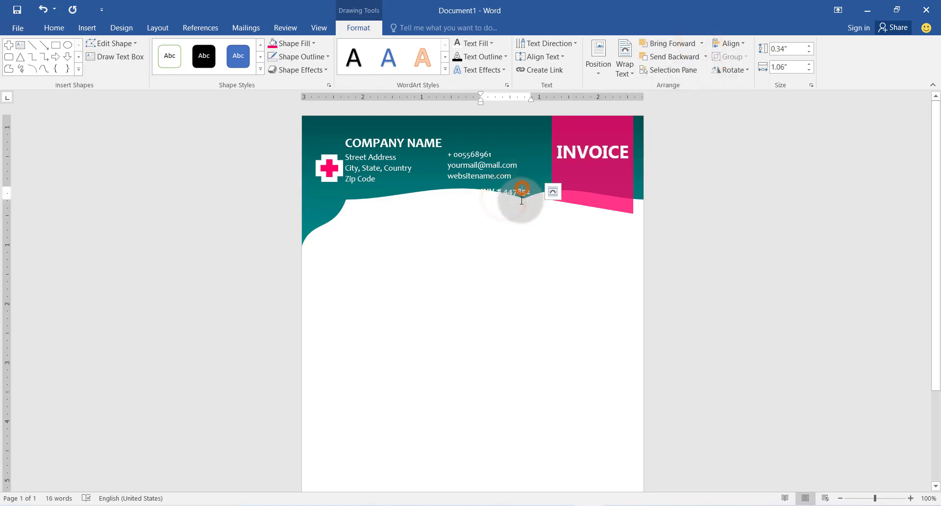
click(521, 200)
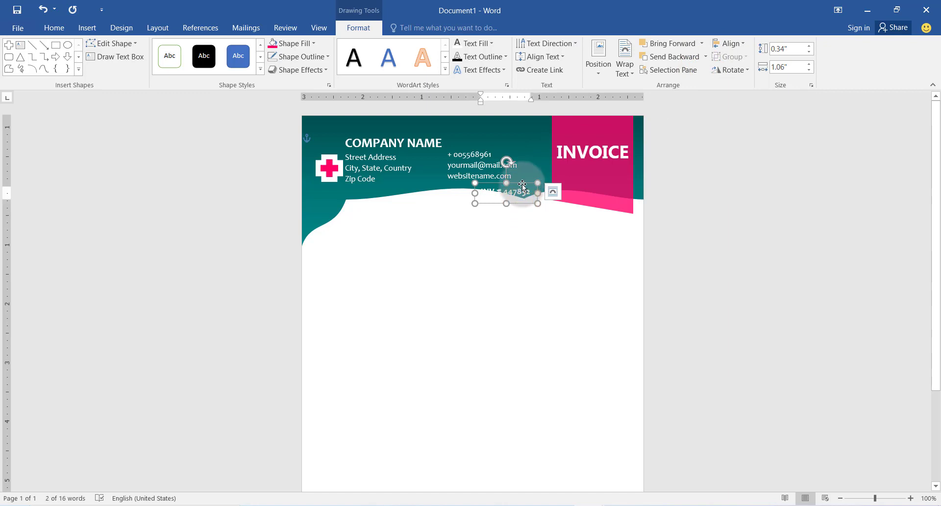
drag(523, 184, 577, 170)
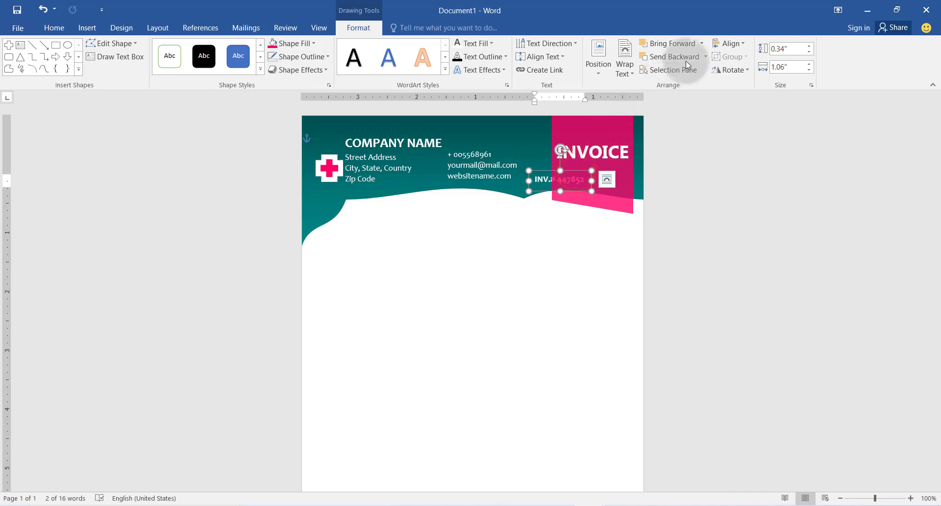
click(702, 43)
click(701, 74)
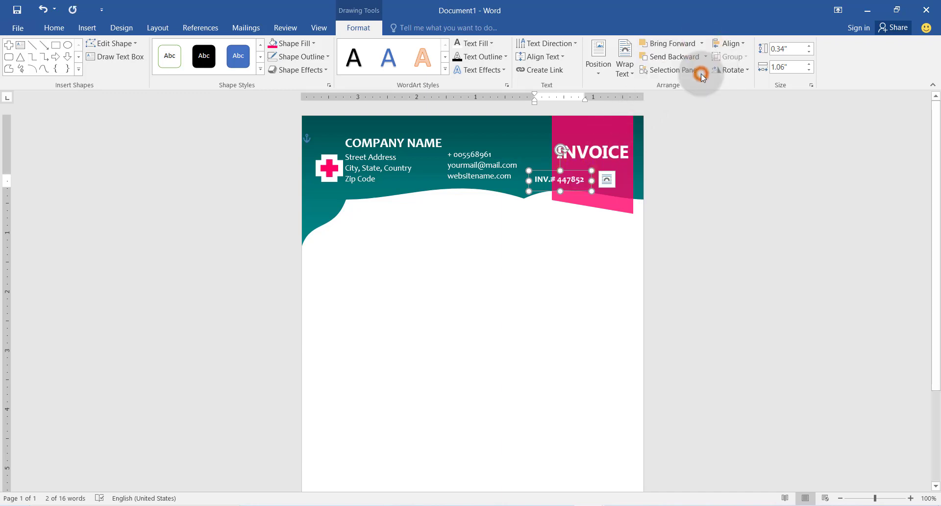
click(591, 164)
drag(592, 171, 616, 160)
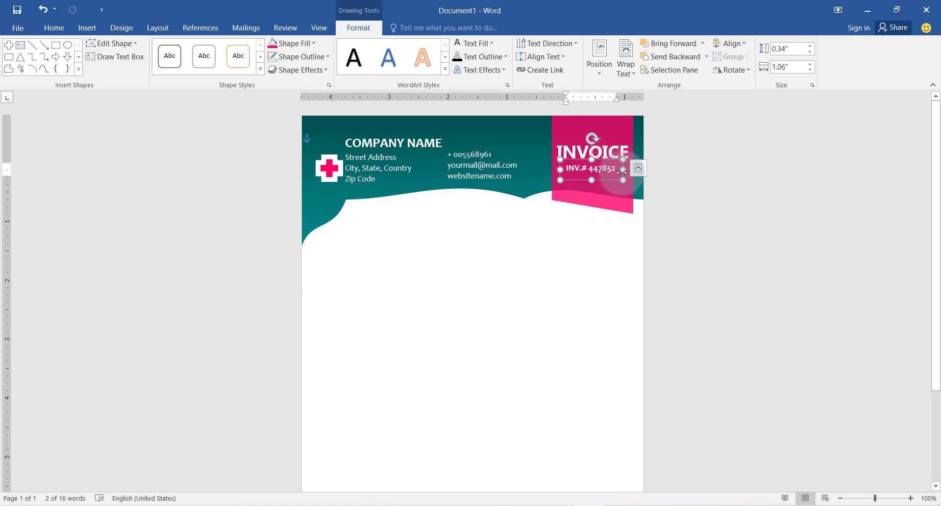
click(470, 247)
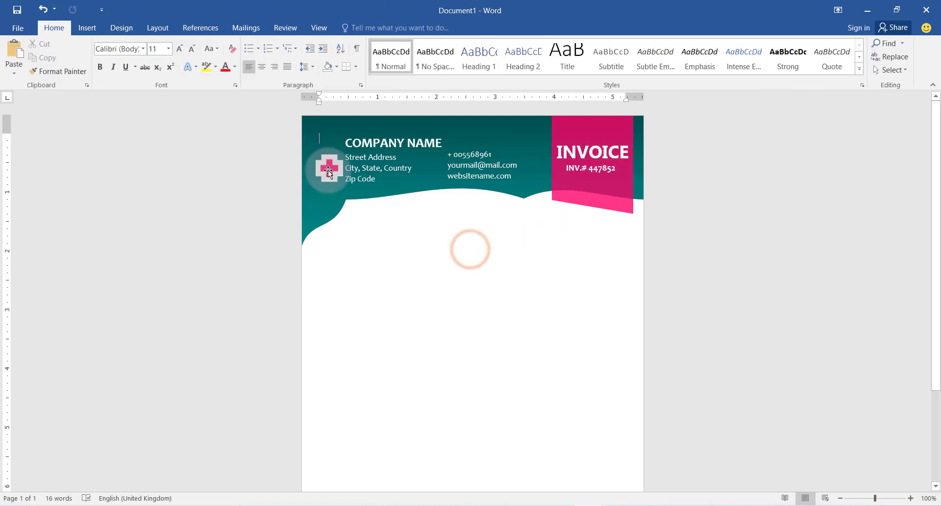
Insert a 5-column, 8-row table below the invoice header and make its rows taller.
click(87, 28)
click(92, 61)
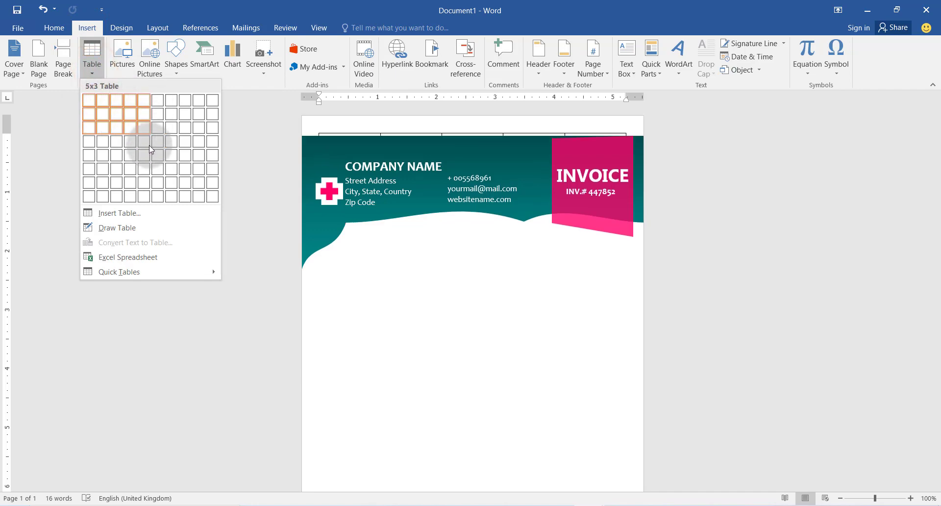
click(144, 196)
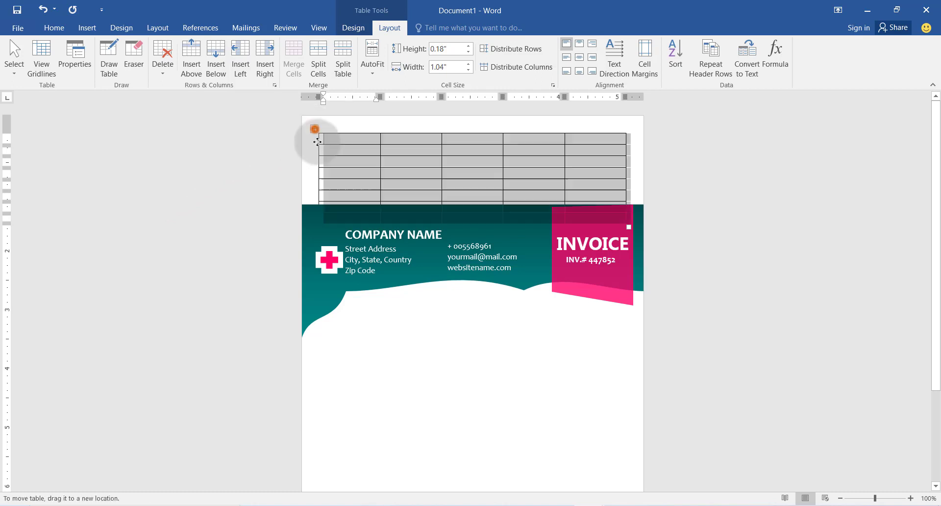
drag(314, 128, 321, 291)
drag(315, 199, 315, 265)
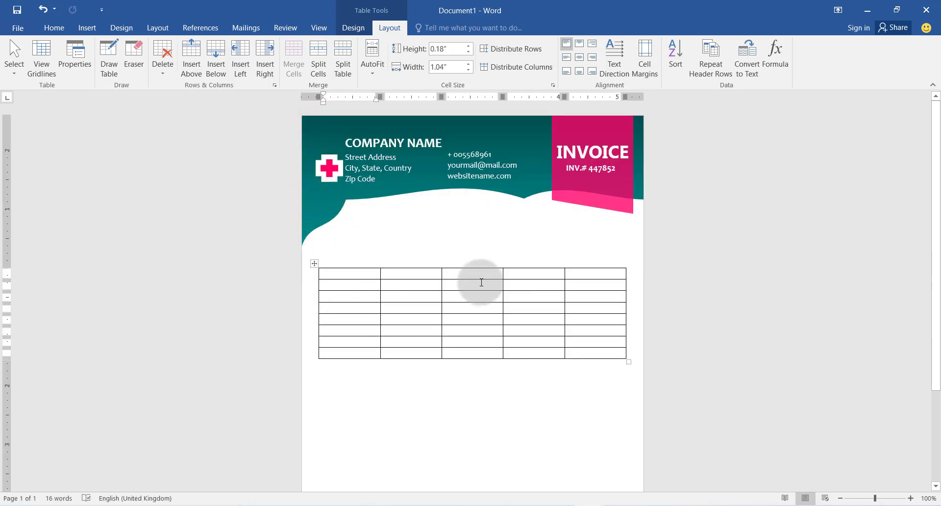
scroll(482, 281, down, 3)
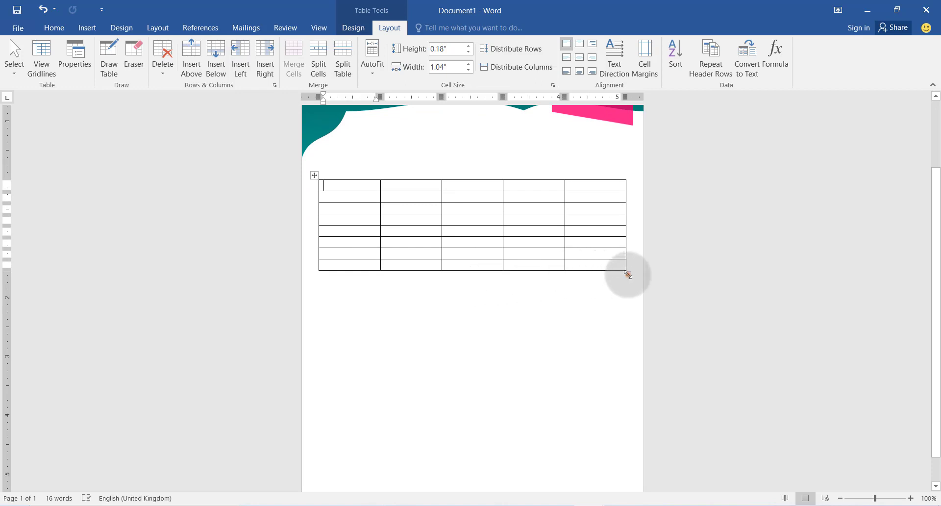
mouse_move(628, 273)
mouse_down()
mouse_move(625, 391)
mouse_move(602, 386)
mouse_up()
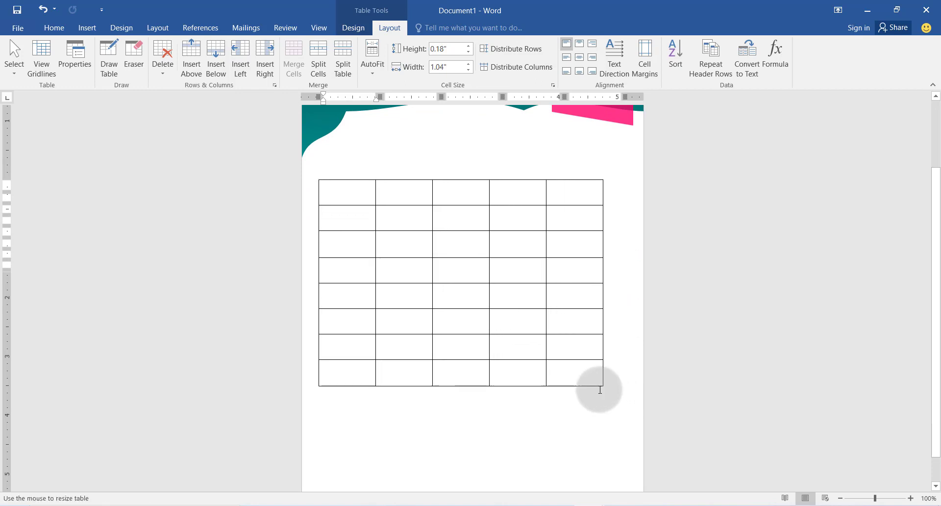
Adjust the table's position so it sits under the header, indented slightly right.
drag(315, 176, 322, 162)
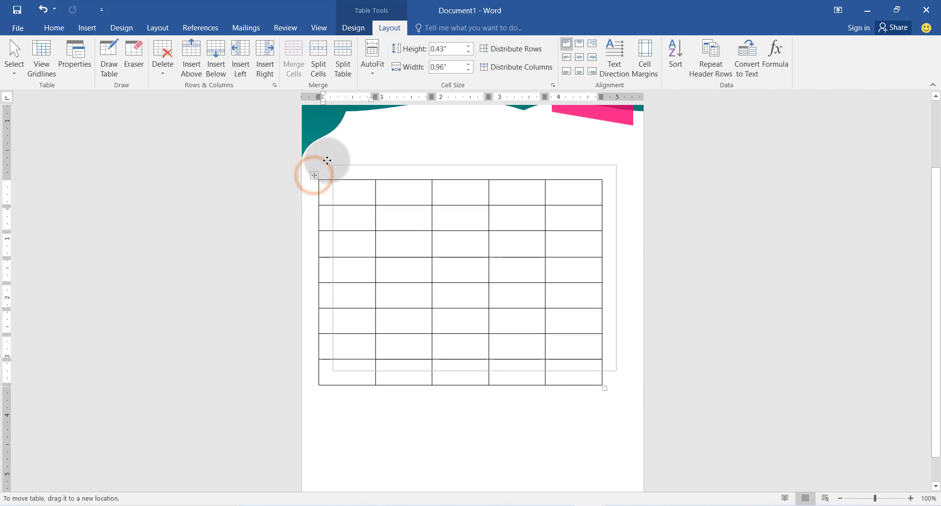
click(315, 162)
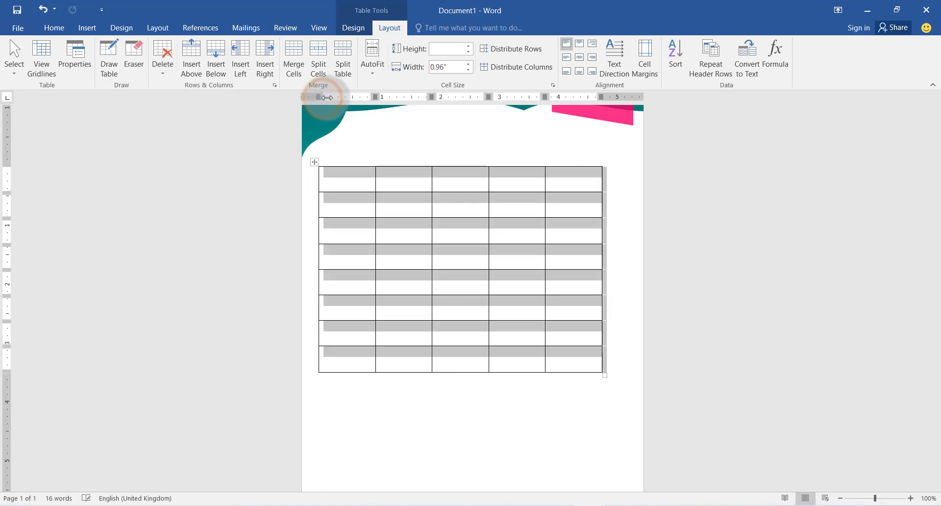
drag(321, 98, 330, 96)
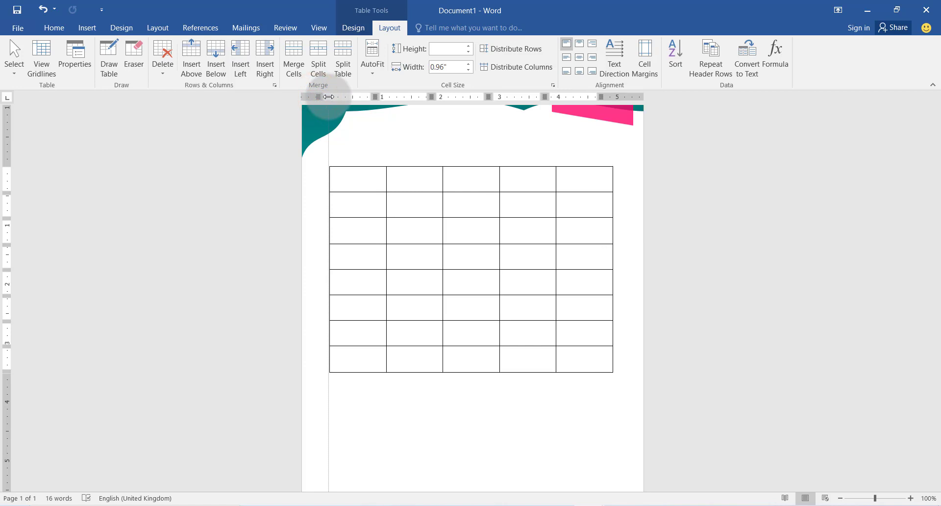
key(ctrl+a)
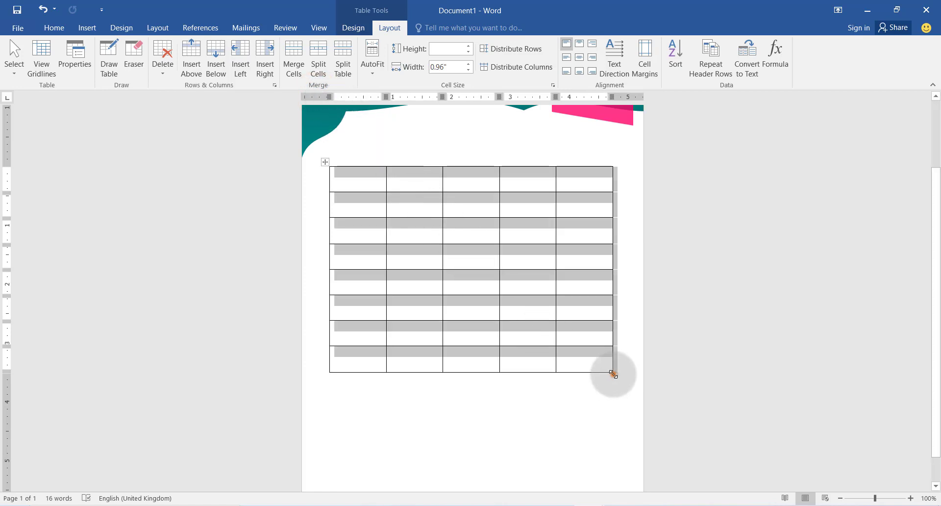
drag(615, 375, 618, 395)
scroll(615, 408, down, 1)
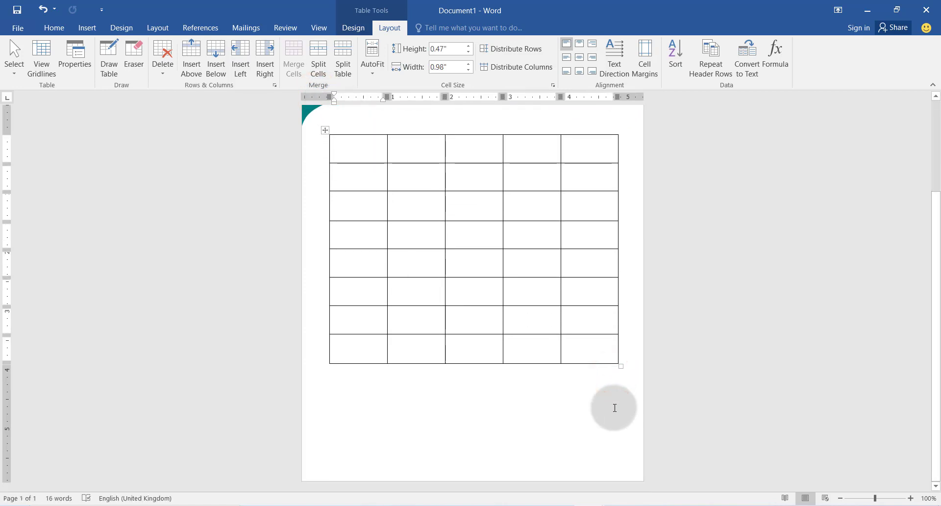
scroll(615, 407, up, 3)
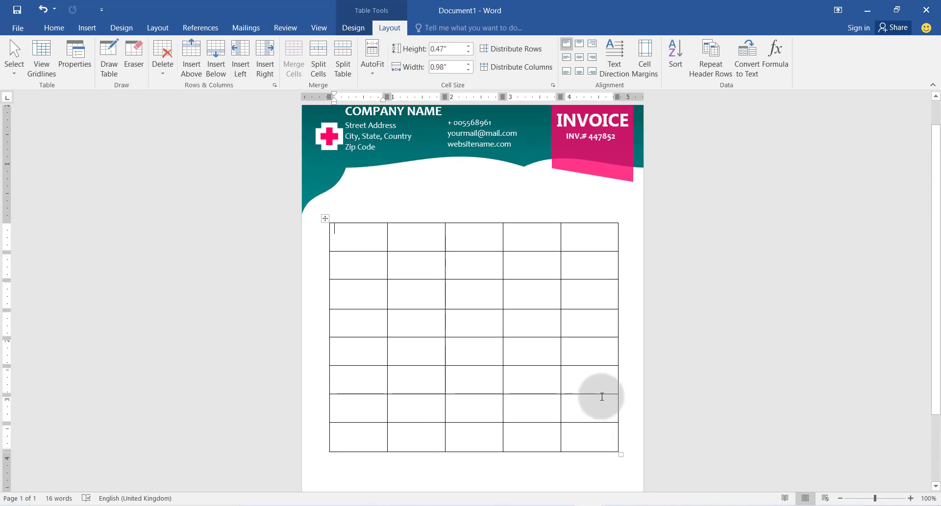
click(325, 218)
click(321, 217)
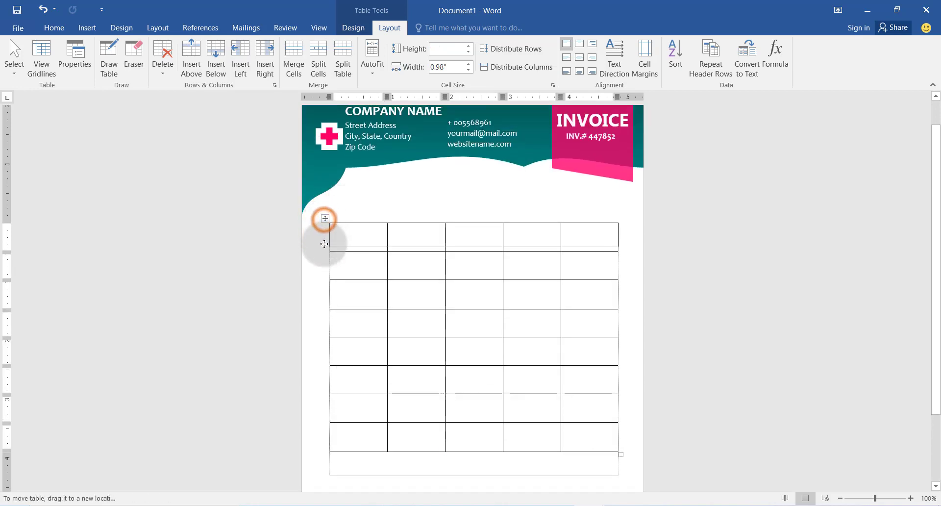
drag(324, 231, 315, 226)
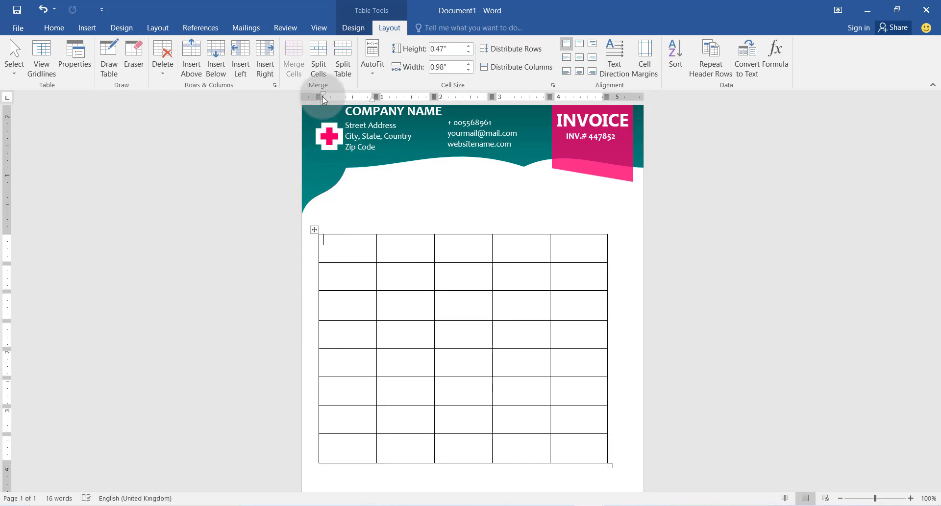
drag(324, 98, 330, 98)
Type the column headings S/N, ITEM DESCRIPTION, UNIT PRICE, QTY. and AMOUNT.
scroll(419, 246, down, 3)
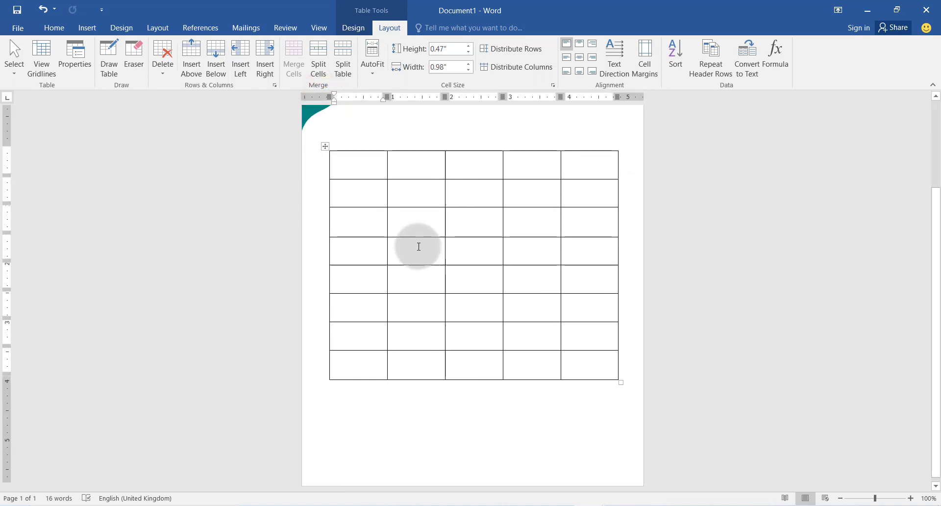
scroll(419, 246, up, 1)
click(335, 187)
text(S/N)
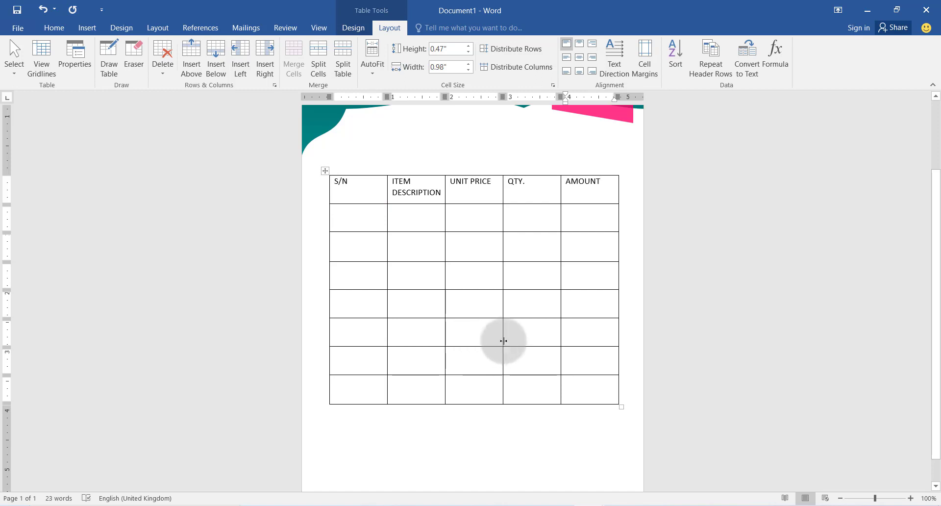
Add a row and merge the first four cells in each of the bottom three rows.
click(506, 336)
click(324, 318)
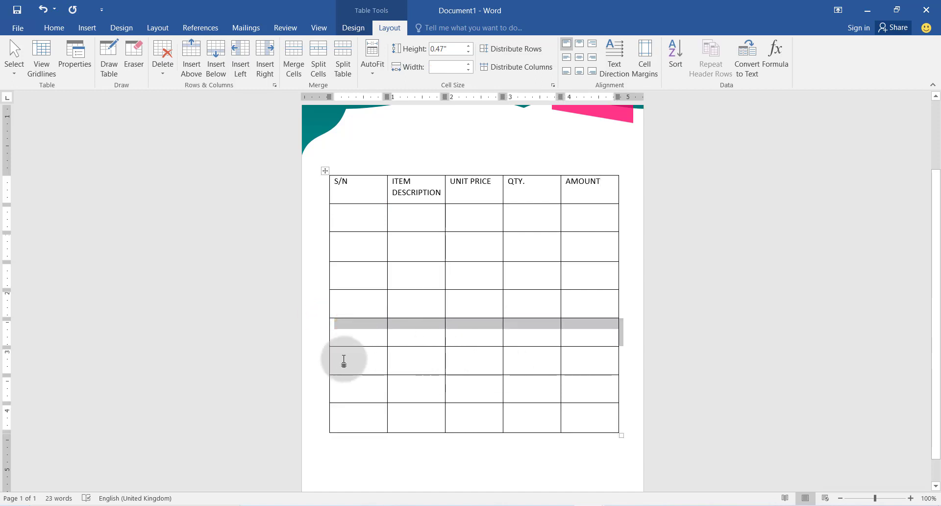
drag(343, 359, 519, 372)
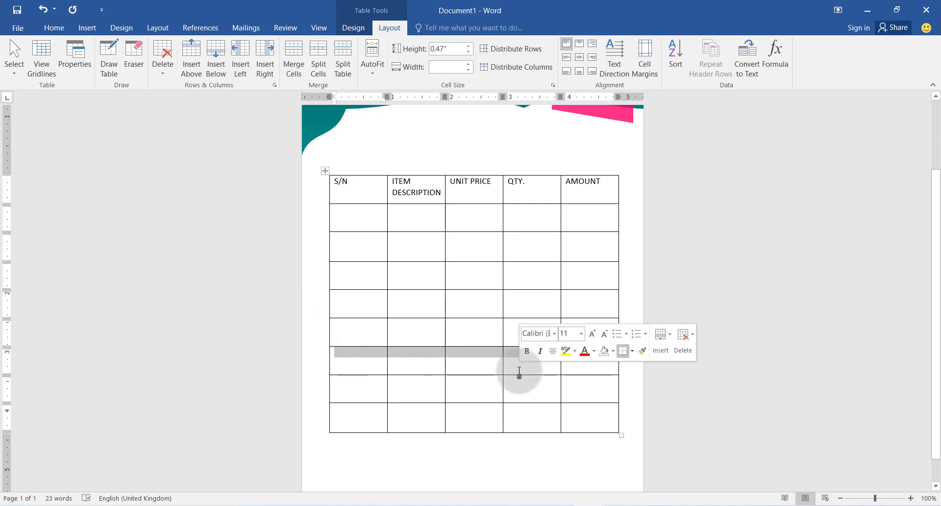
click(293, 72)
drag(353, 388, 535, 397)
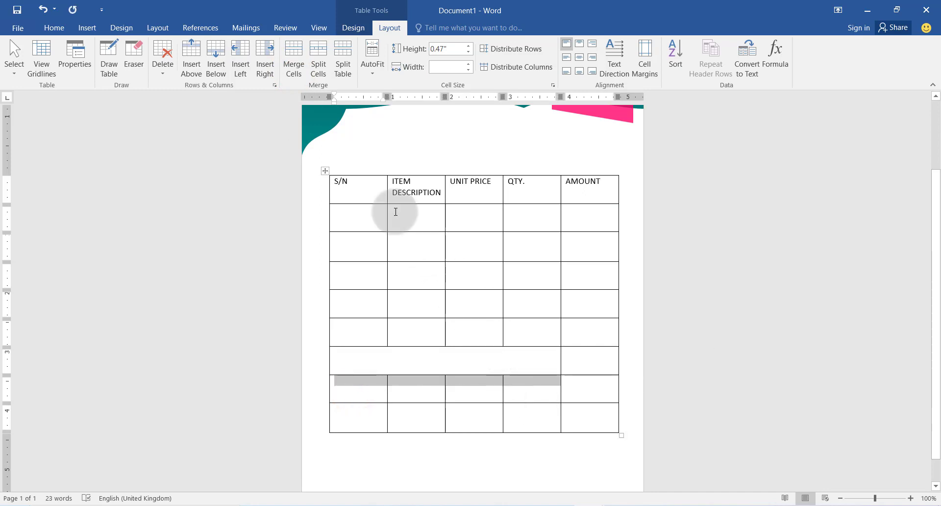
click(293, 66)
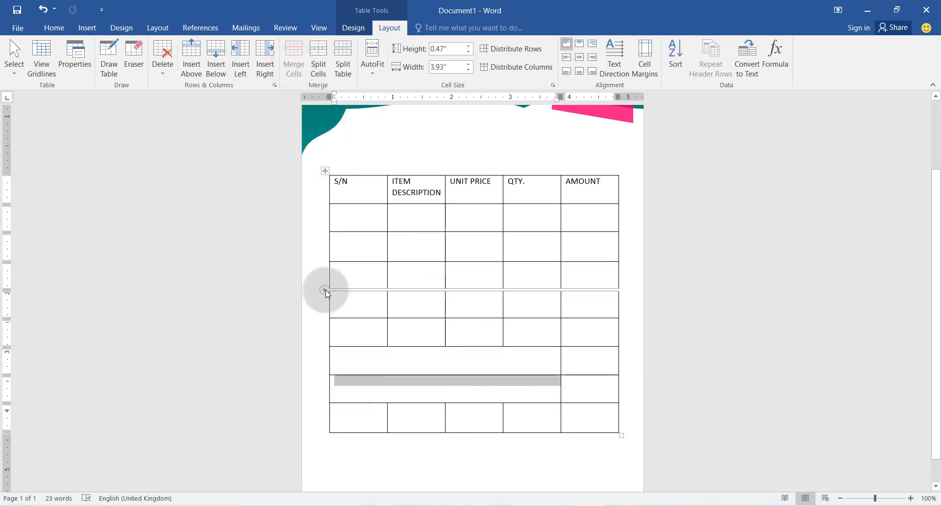
drag(355, 418, 527, 439)
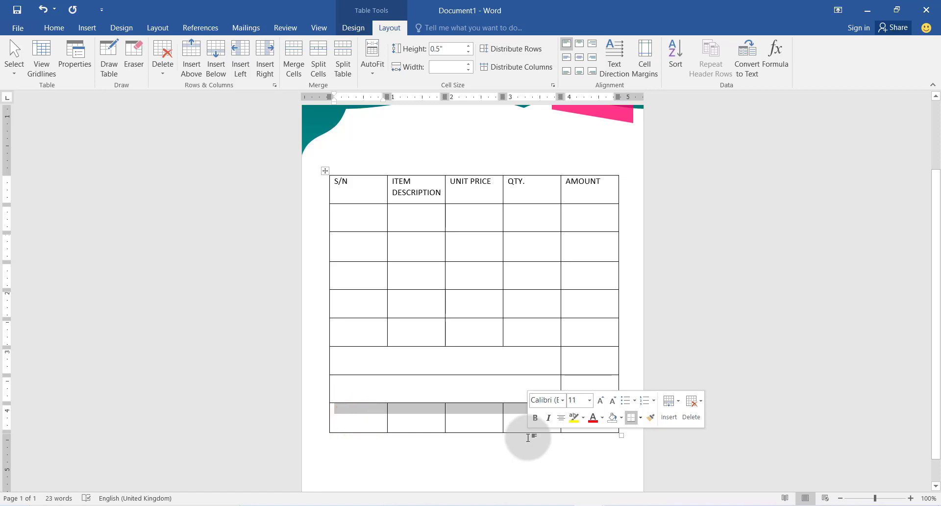
click(295, 66)
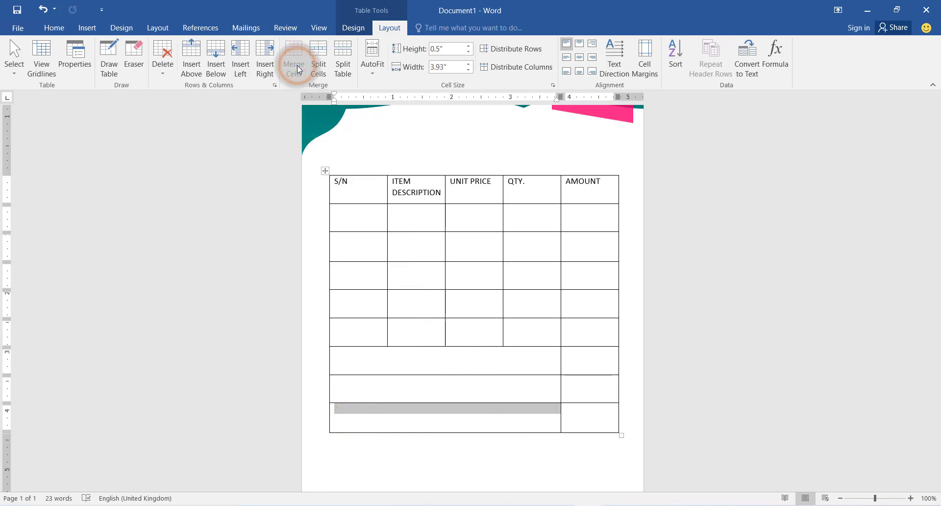
Enter SUB-TOTAL, VALUE ADDED TAX (VAT) 12.5% and TOTAL in the merged cells, then insert a sixth item row.
click(436, 362)
text(SUB-TOTAL)
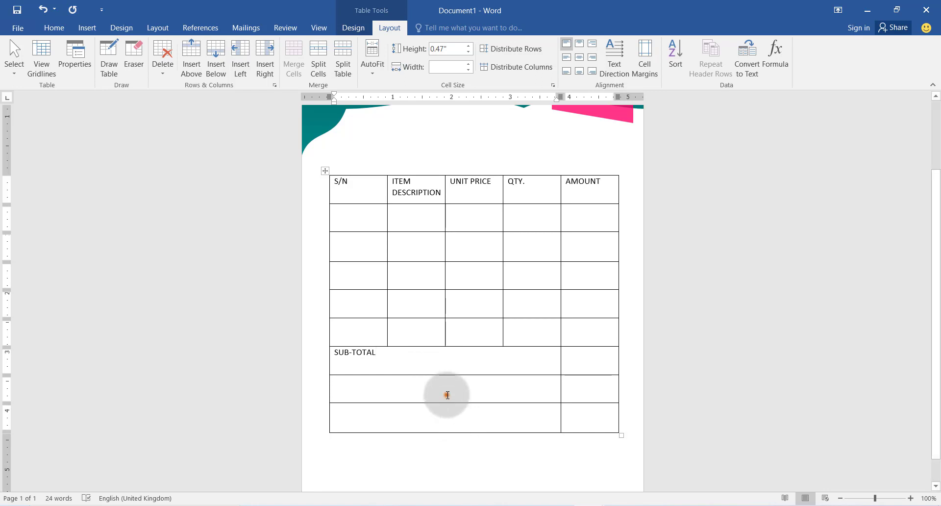
click(447, 395)
text(VALUE ADDED TAX (VAT) 12.5%)
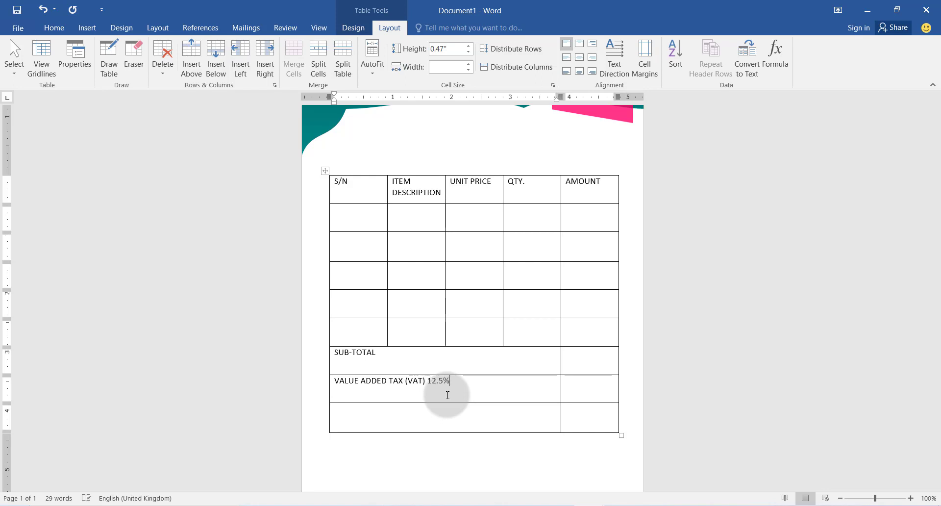
click(446, 416)
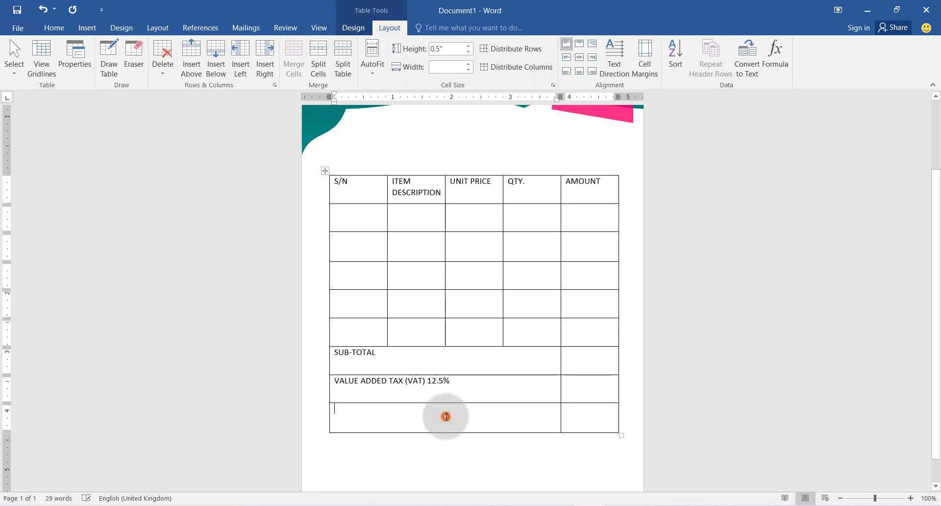
text(TOTAL)
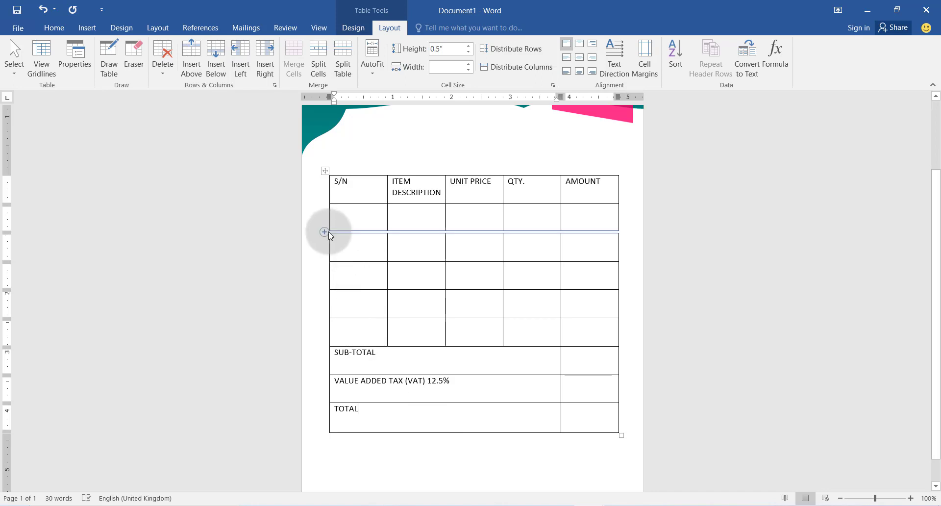
click(326, 238)
click(324, 231)
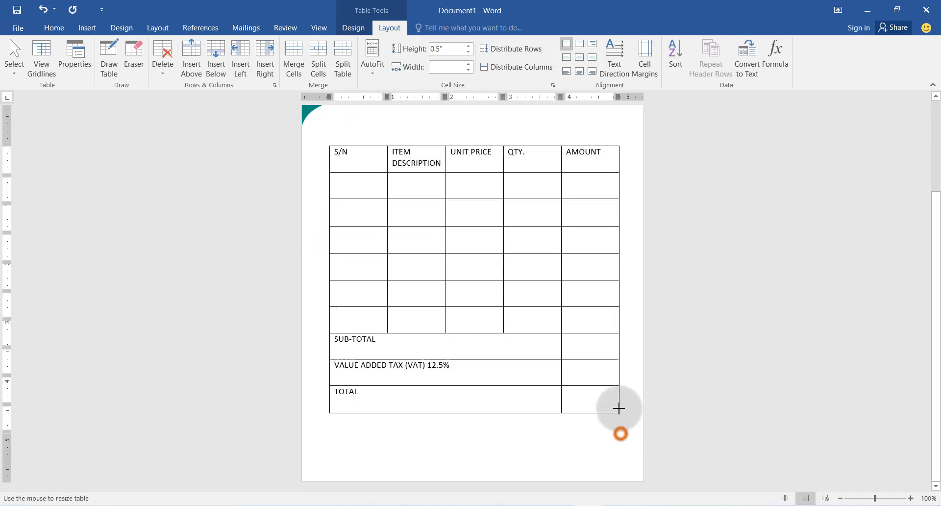
Shorten the rows via the table corner, and narrow S/N and QTY. while widening ITEM DESCRIPTION.
drag(622, 434, 612, 371)
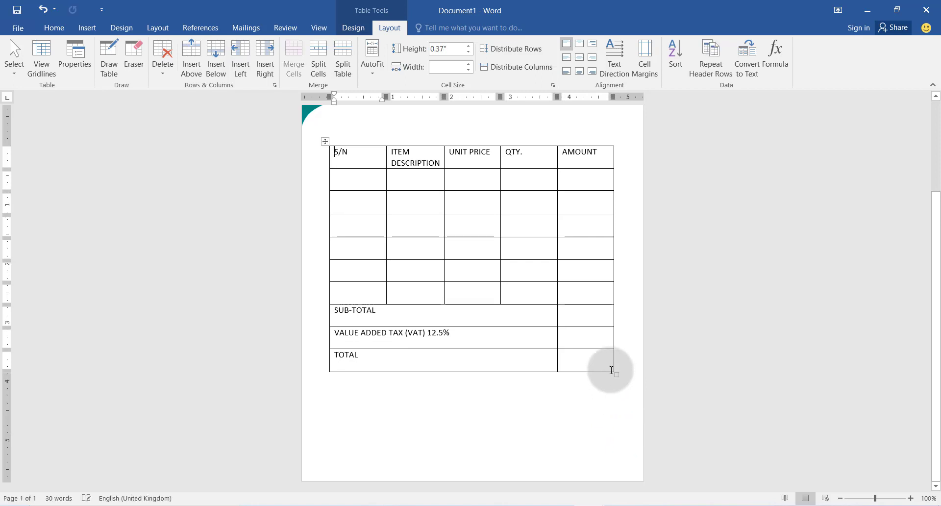
drag(386, 204, 366, 207)
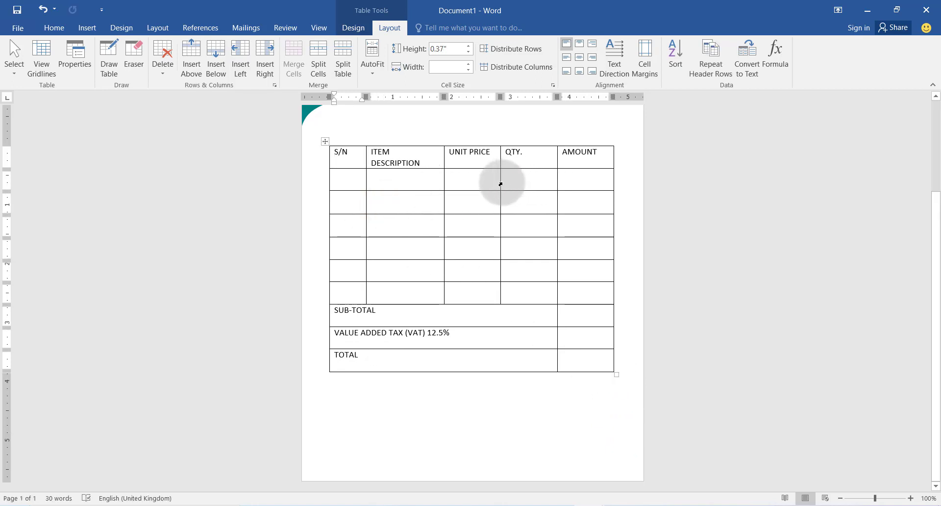
drag(500, 184, 513, 184)
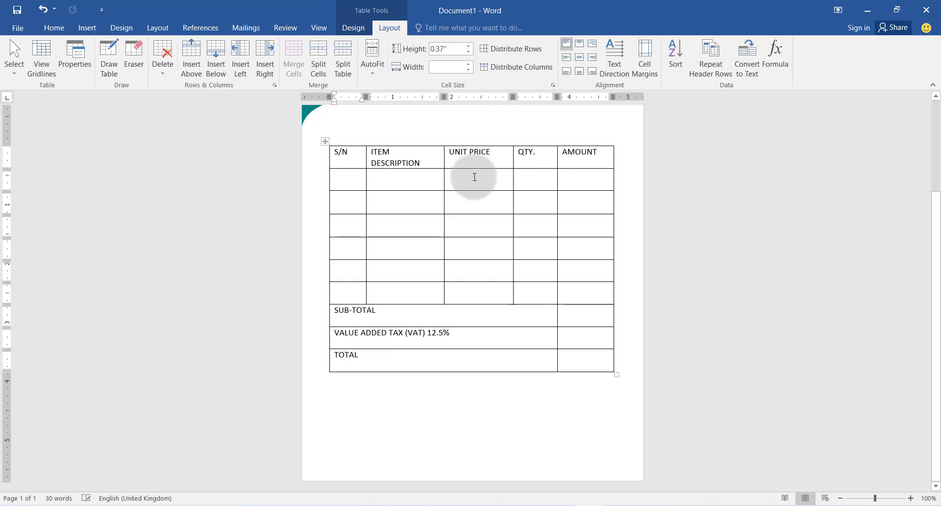
drag(444, 182, 462, 183)
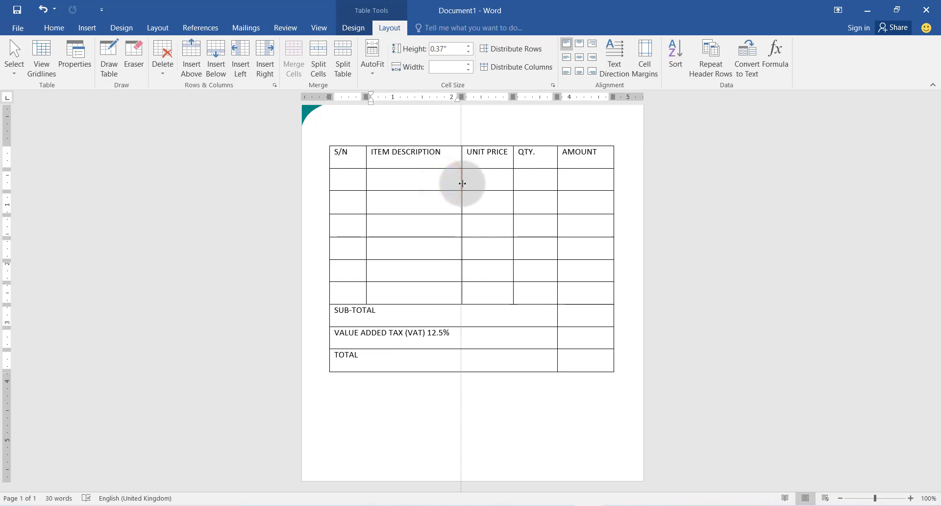
scroll(462, 183, up, 2)
click(513, 201)
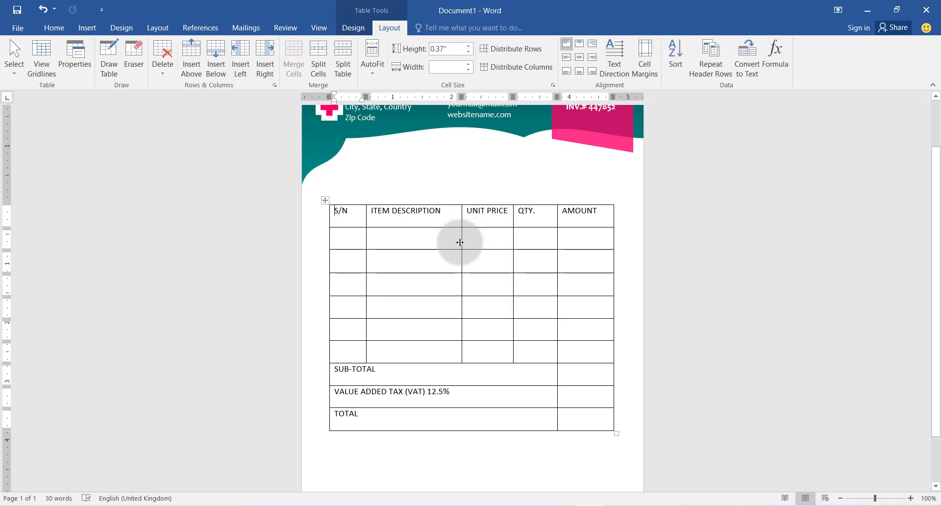
drag(462, 241, 461, 240)
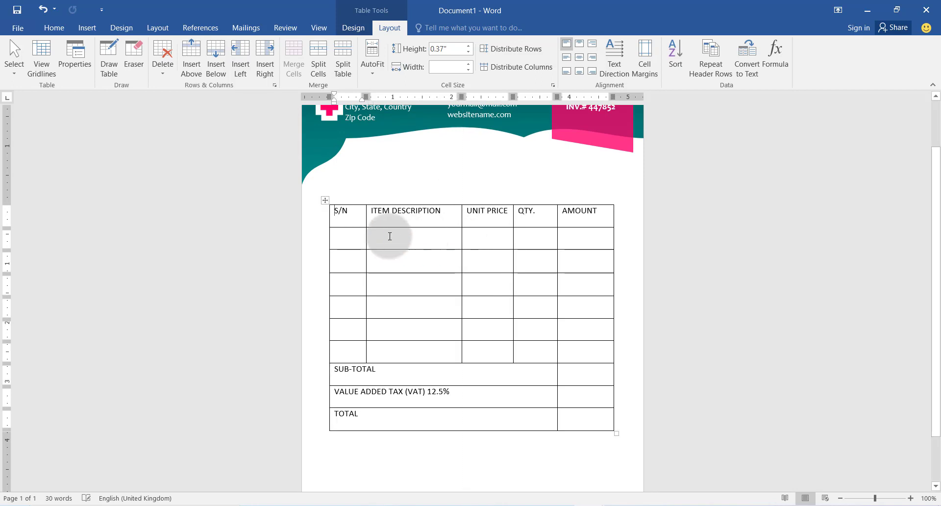
drag(365, 239, 362, 238)
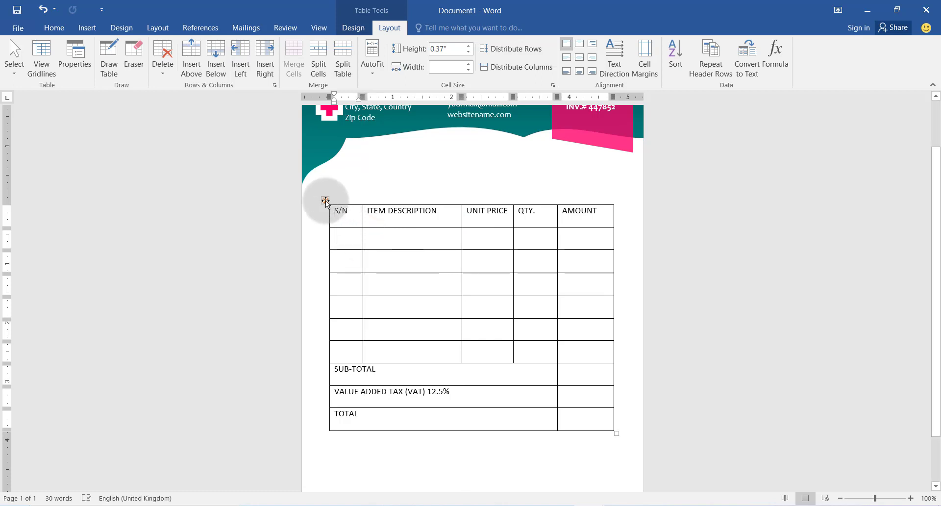
Apply the grey List Table 4 - Accent 3 style to the invoice table.
click(326, 201)
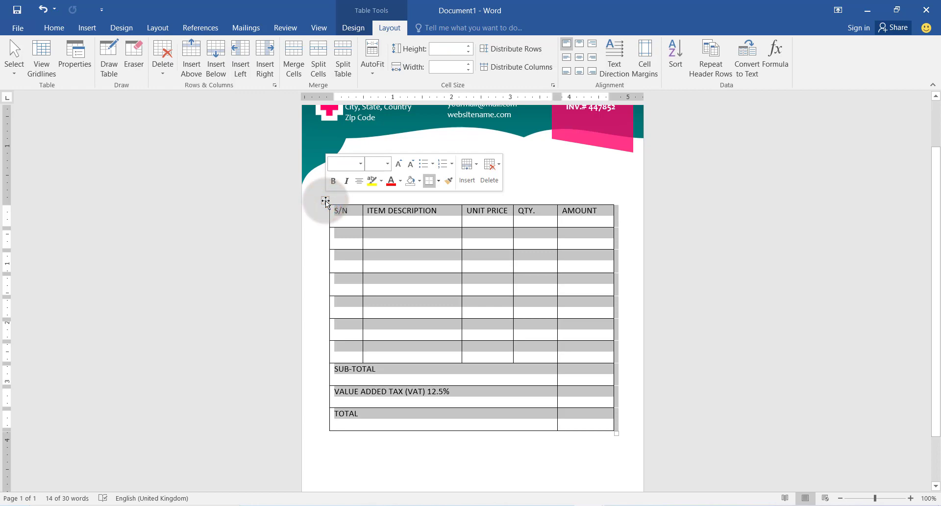
click(357, 31)
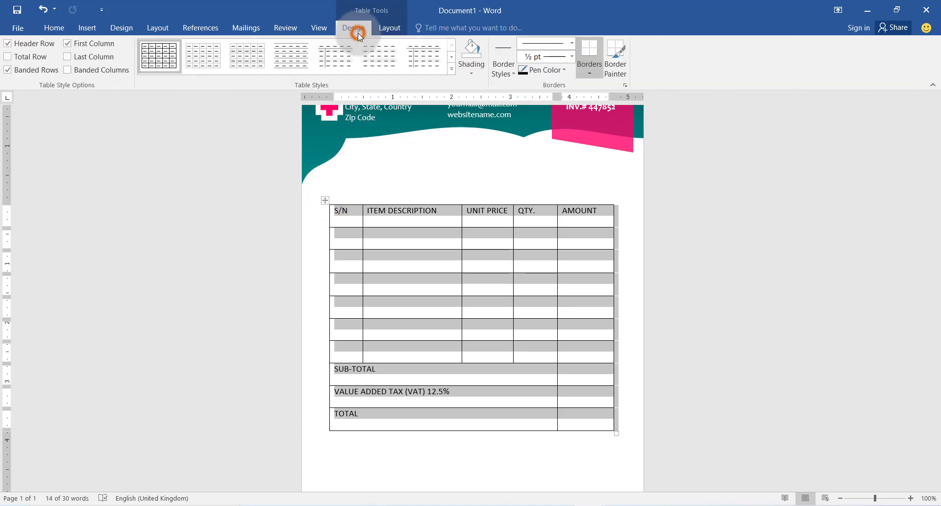
click(451, 69)
drag(455, 81, 450, 216)
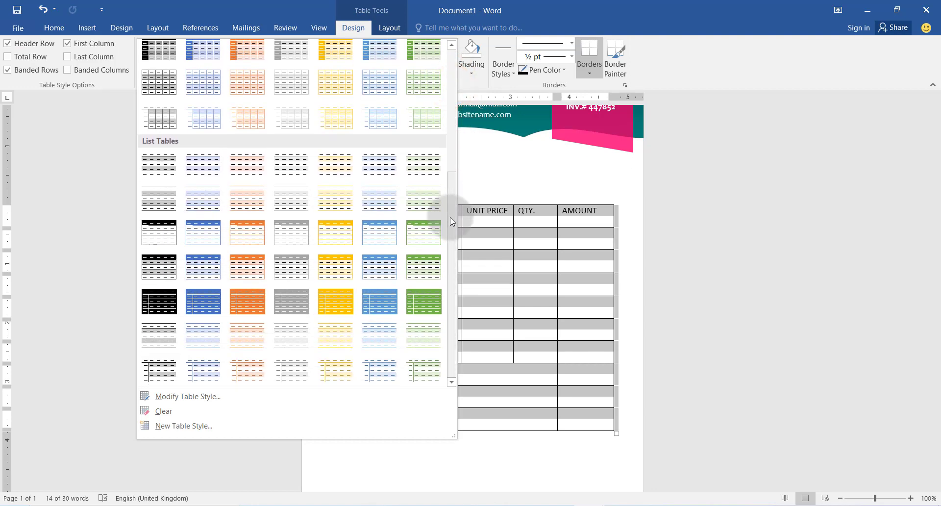
click(299, 271)
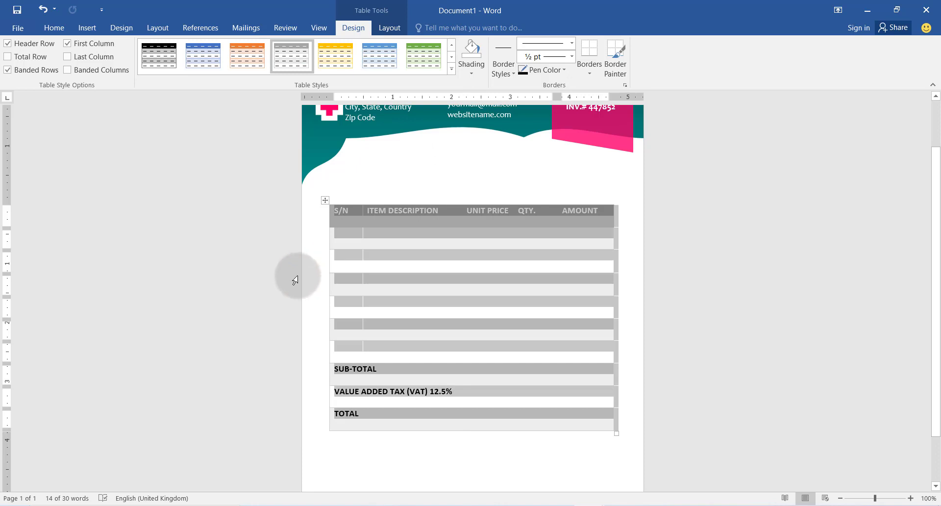
Centre the text in every cell of the table.
click(392, 29)
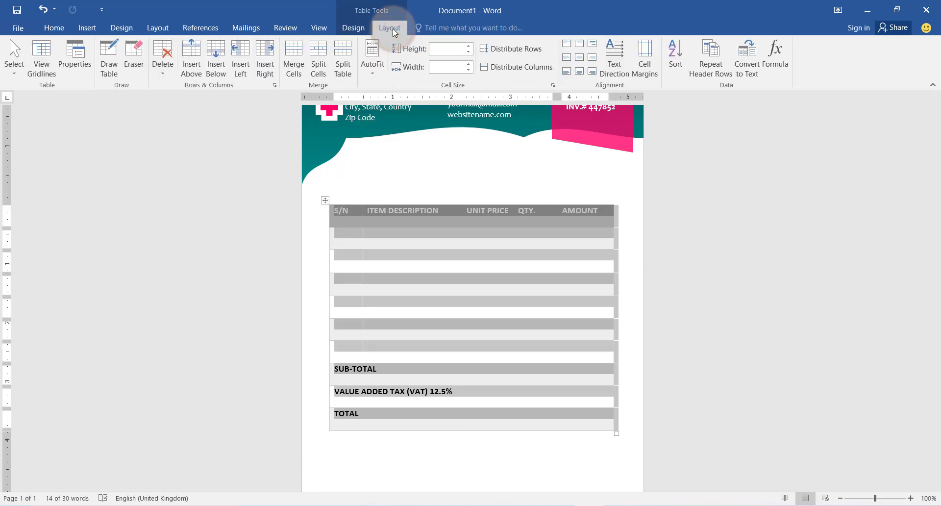
click(579, 62)
click(579, 61)
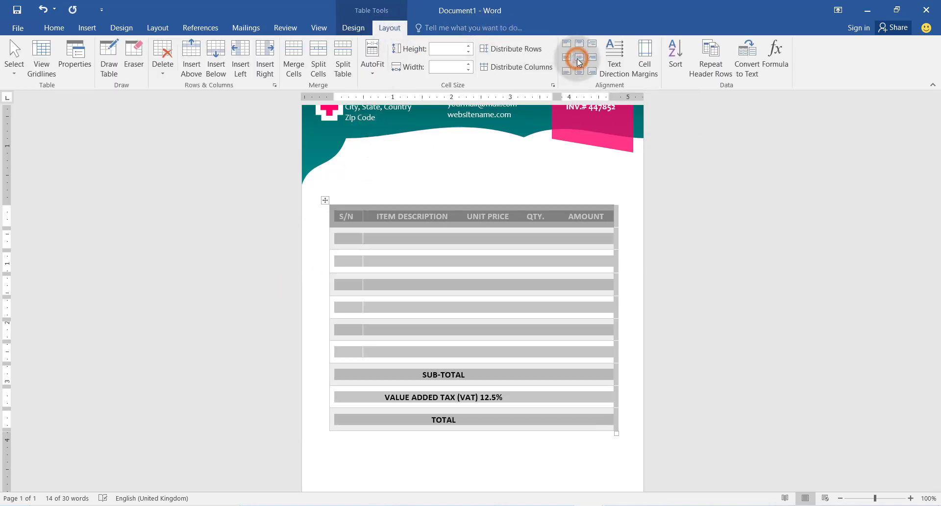
Set the table text to Bahnschrift SemiBold Condensed and capitalize each word.
click(54, 28)
click(142, 49)
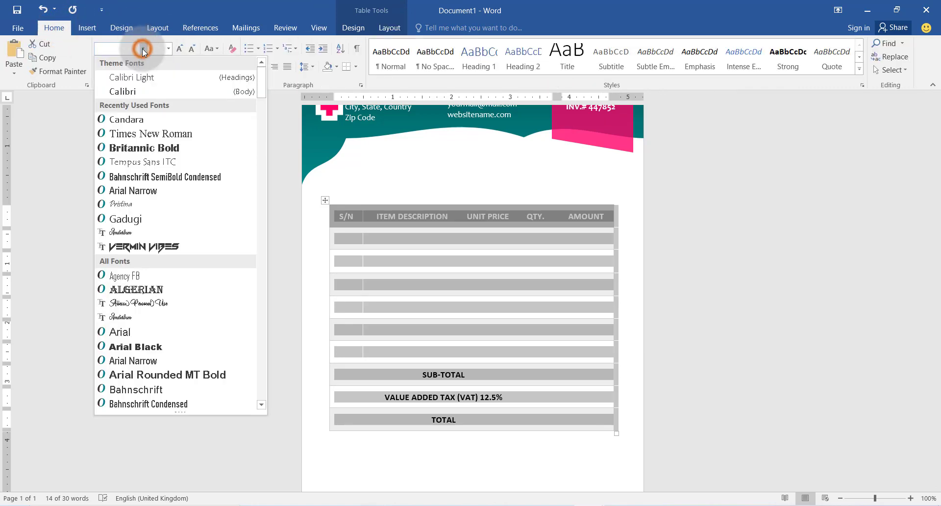
click(168, 175)
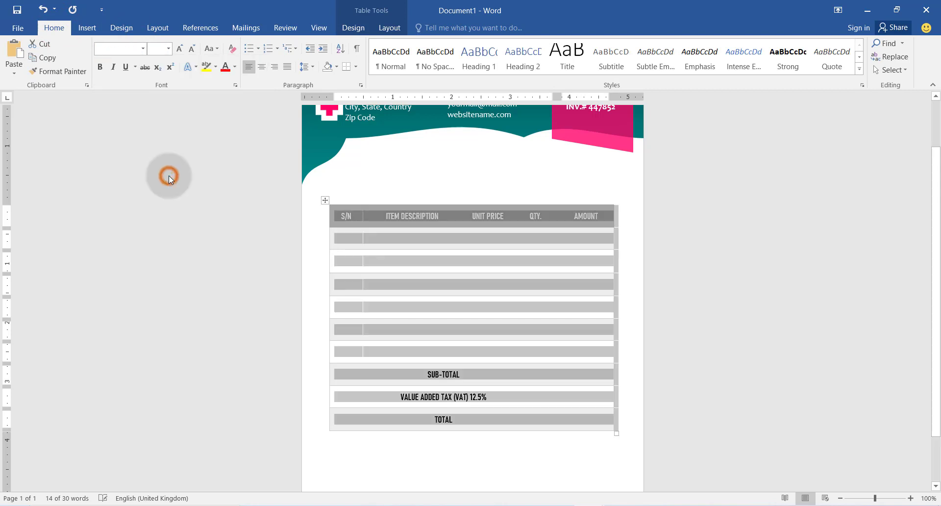
click(217, 49)
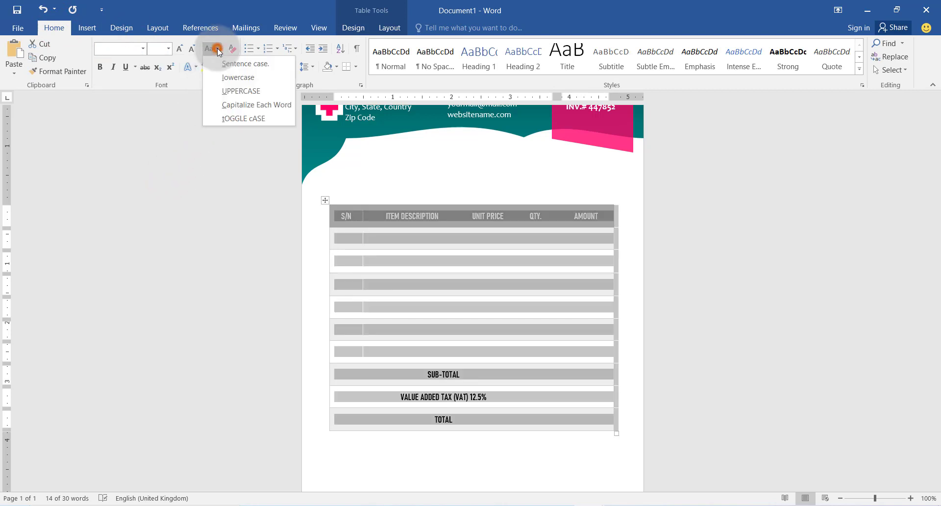
click(226, 103)
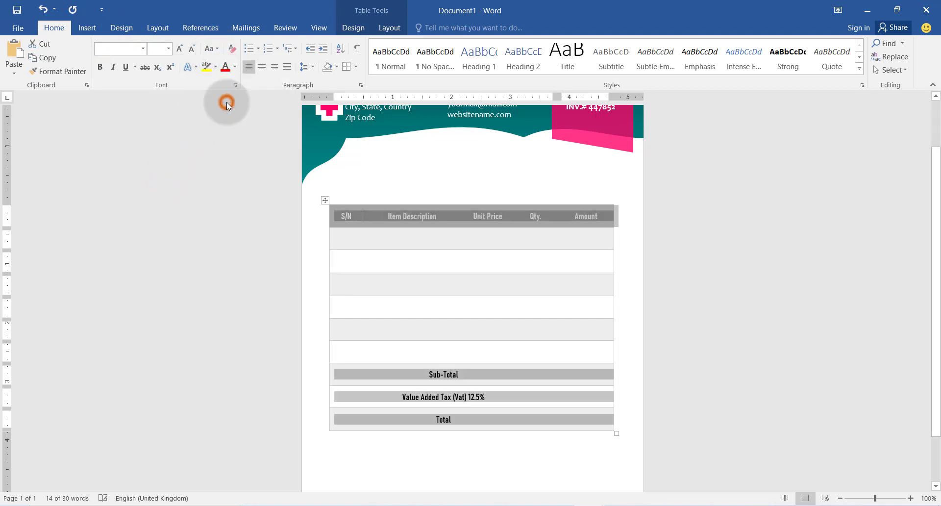
Select both the Sub-Total and VAT rows of the table.
click(332, 376)
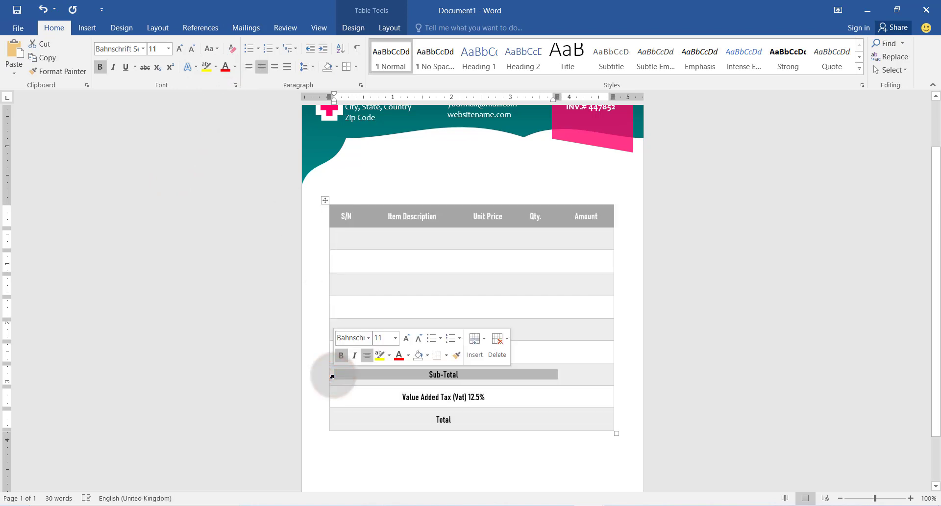
drag(332, 377, 329, 400)
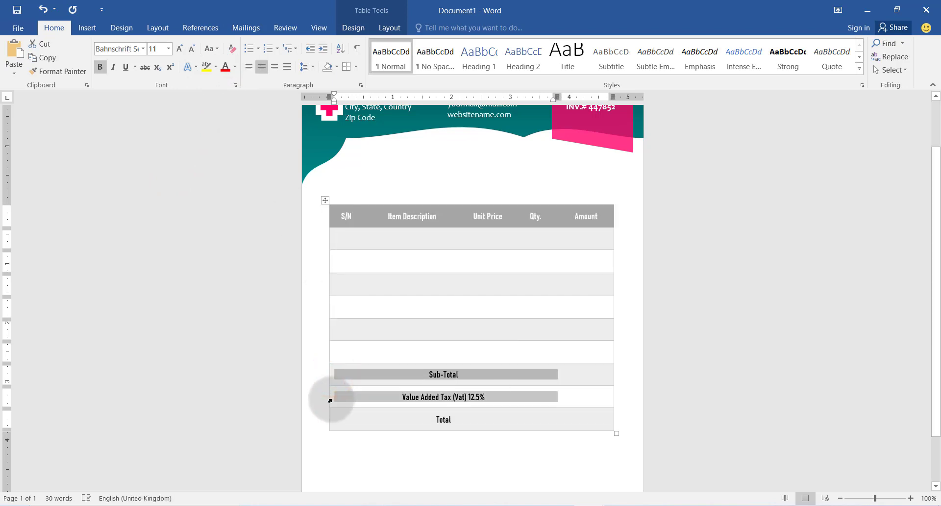
click(398, 32)
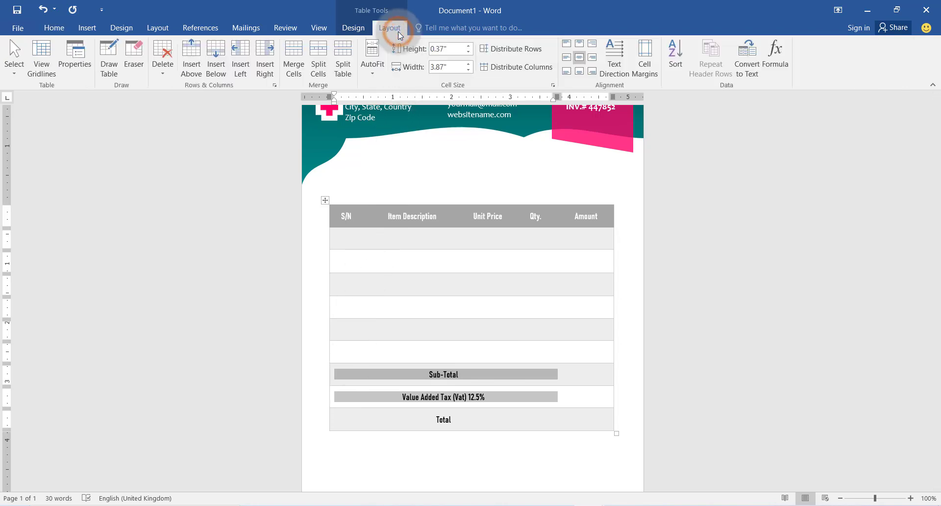
Right-align the Sub-Total and VAT labels and make the Total label white.
click(592, 59)
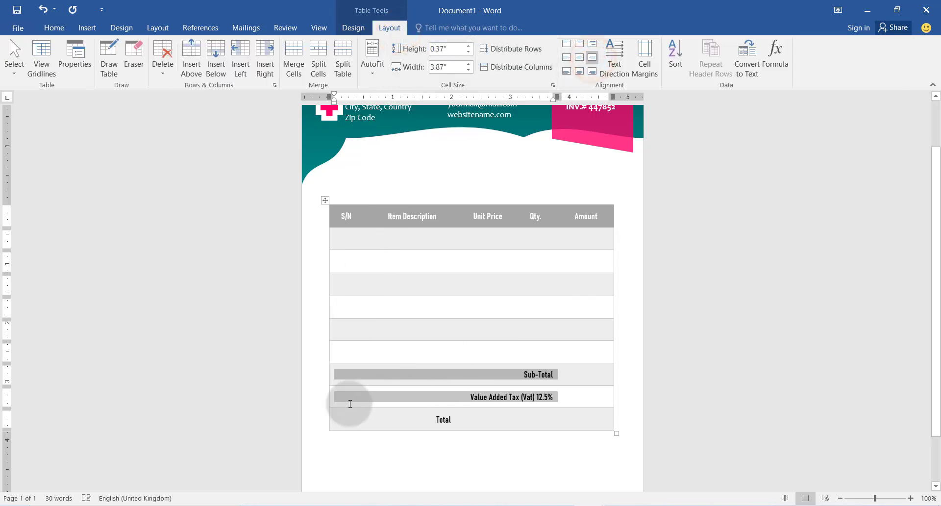
click(329, 424)
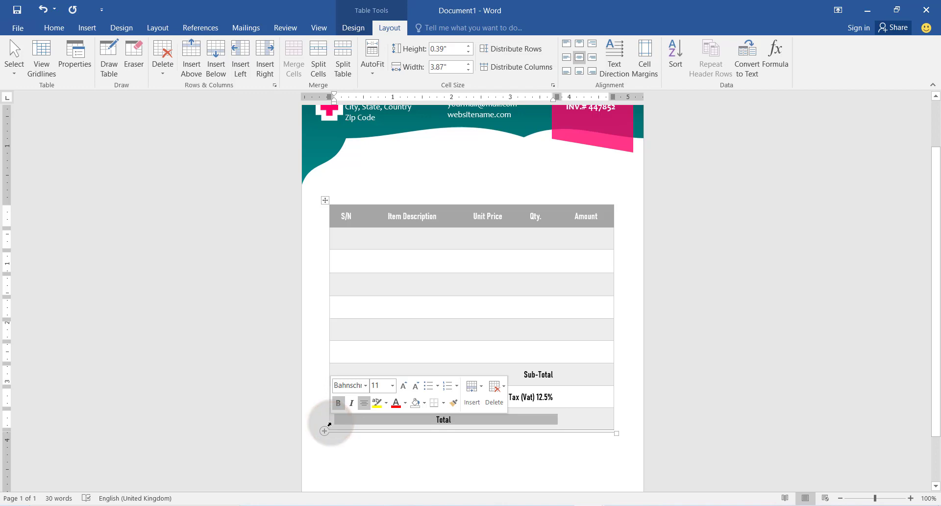
click(404, 403)
click(394, 271)
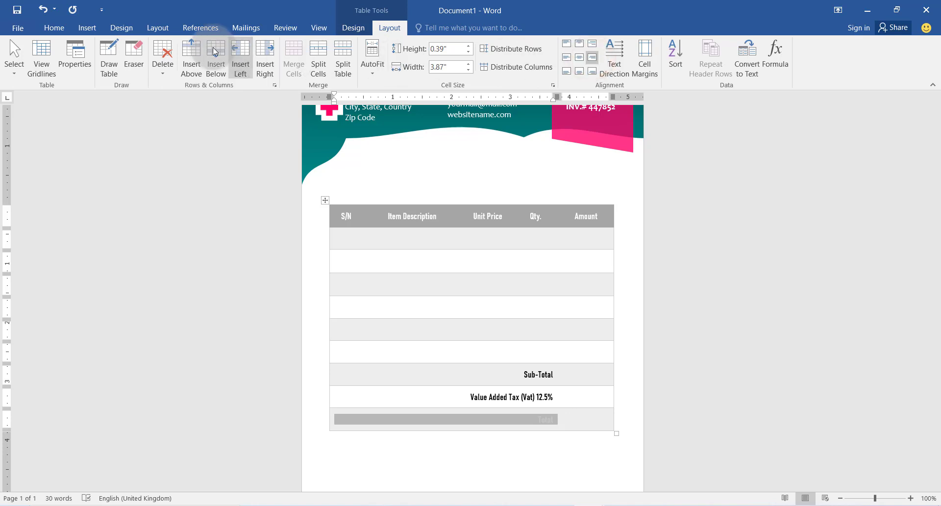
Enlarge the Total label to 16 pt.
click(66, 29)
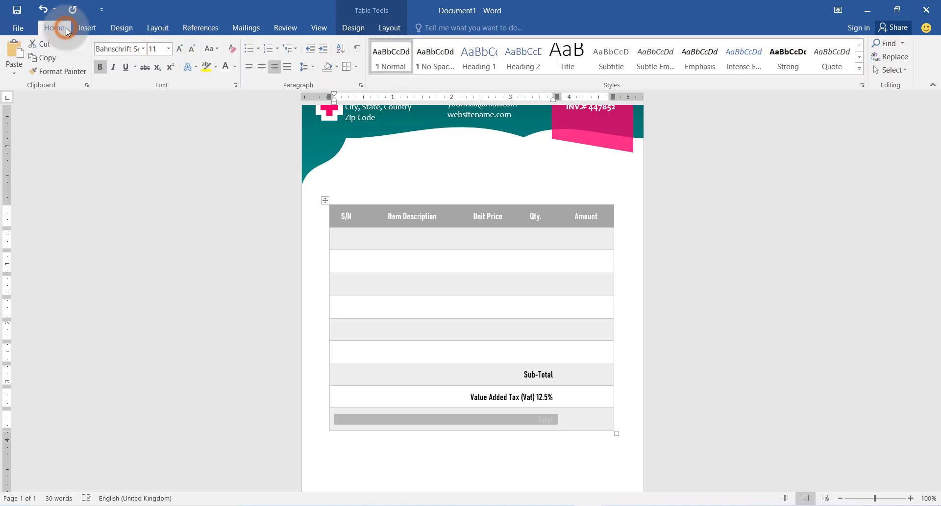
click(168, 49)
click(154, 133)
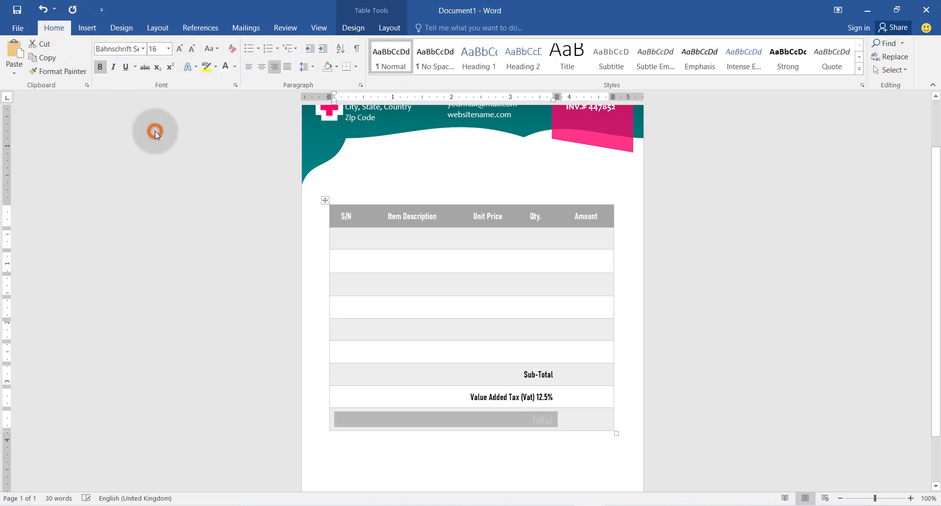
click(325, 220)
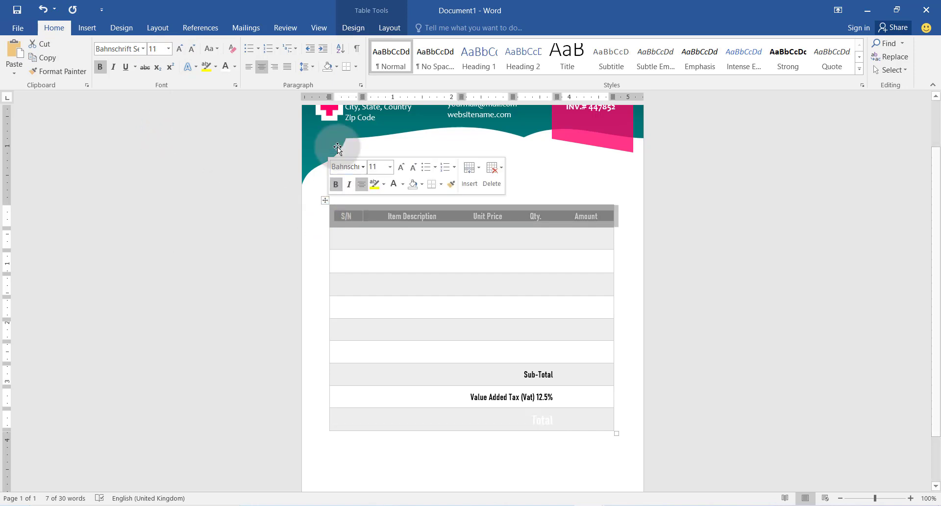
Shade the table's header row pink from the standard colour palette.
click(360, 31)
click(470, 74)
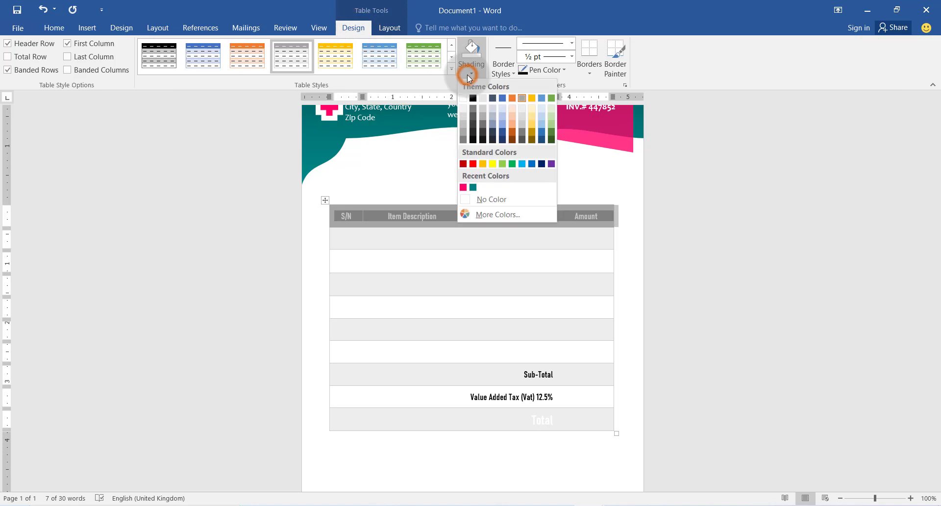
click(478, 215)
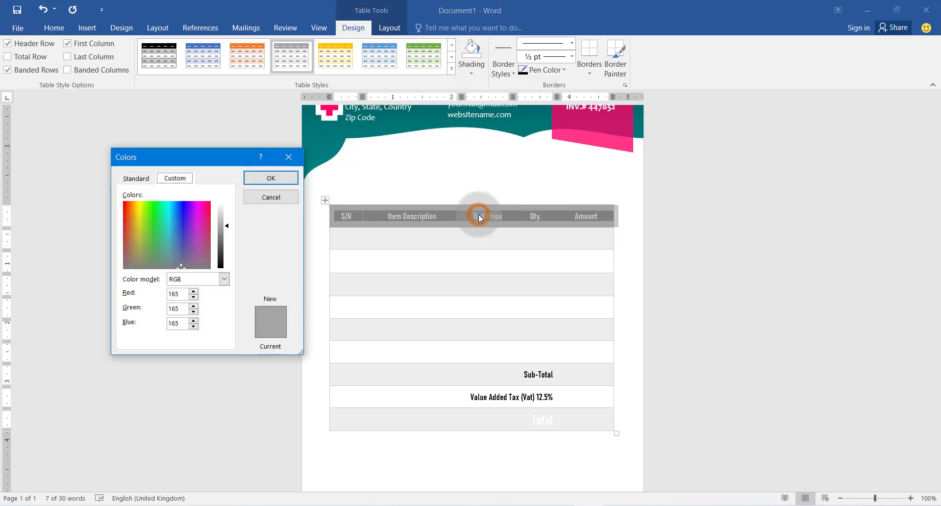
click(142, 177)
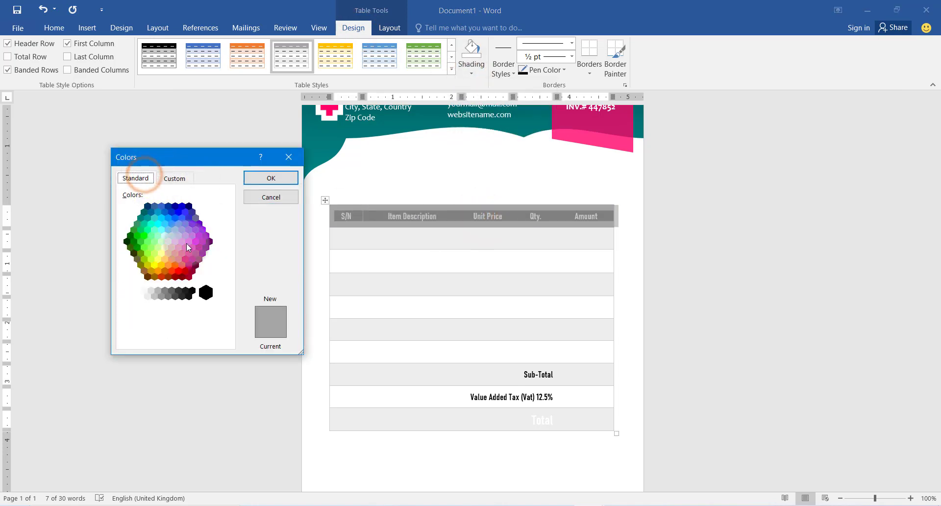
click(271, 178)
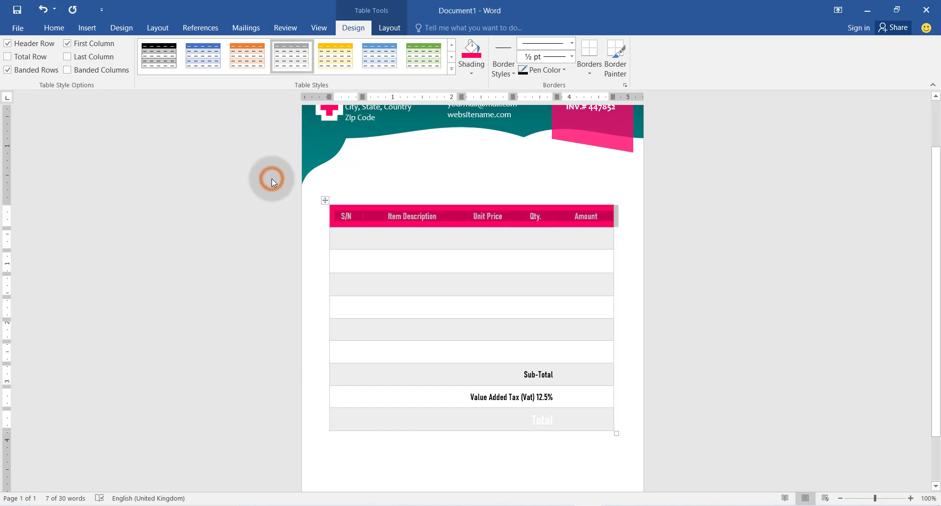
Shade the Total row with the same pink.
click(330, 426)
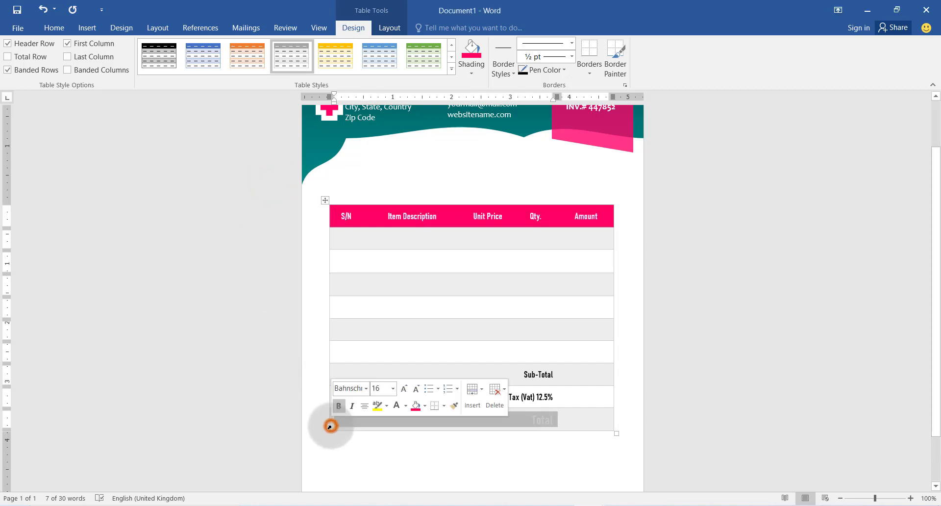
click(330, 426)
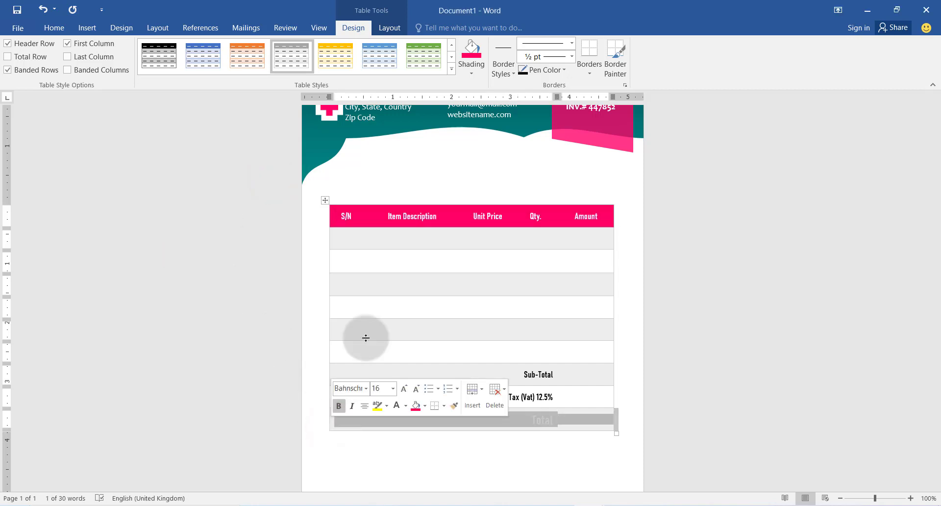
click(468, 73)
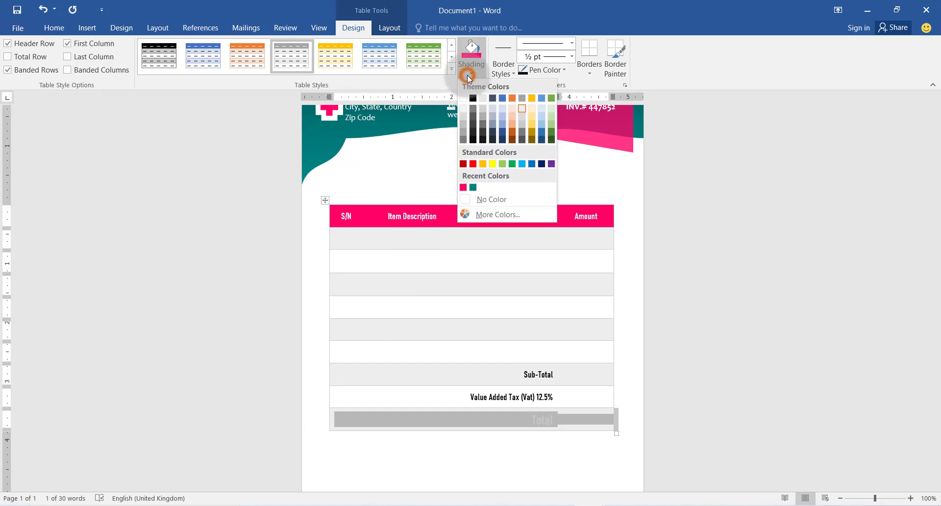
click(483, 214)
click(135, 178)
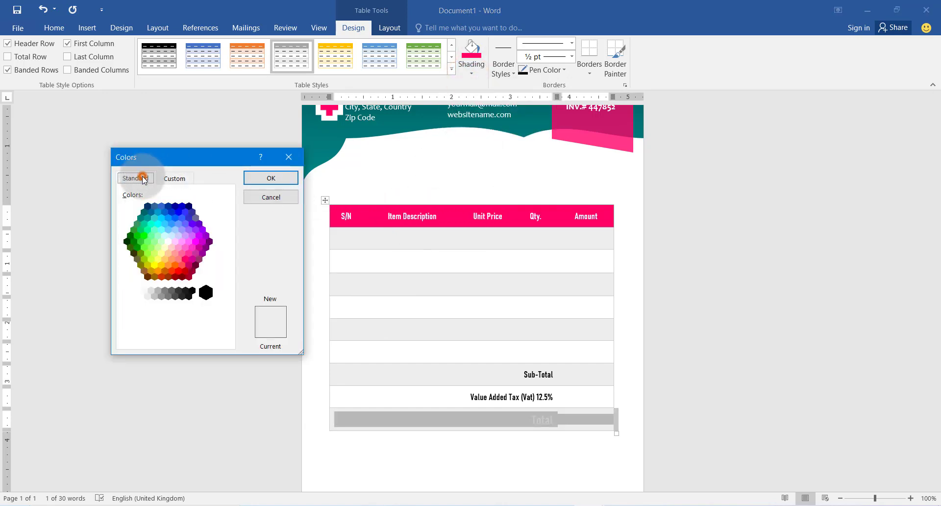
click(184, 259)
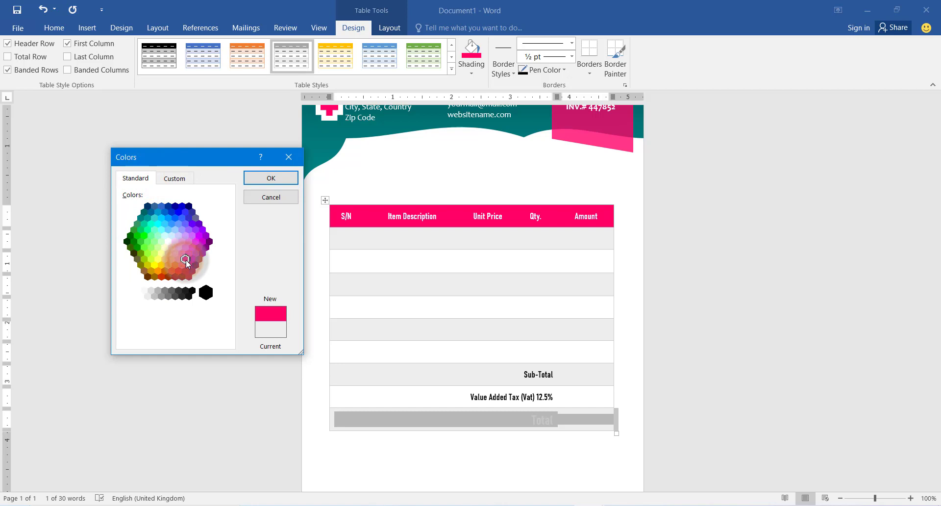
click(271, 177)
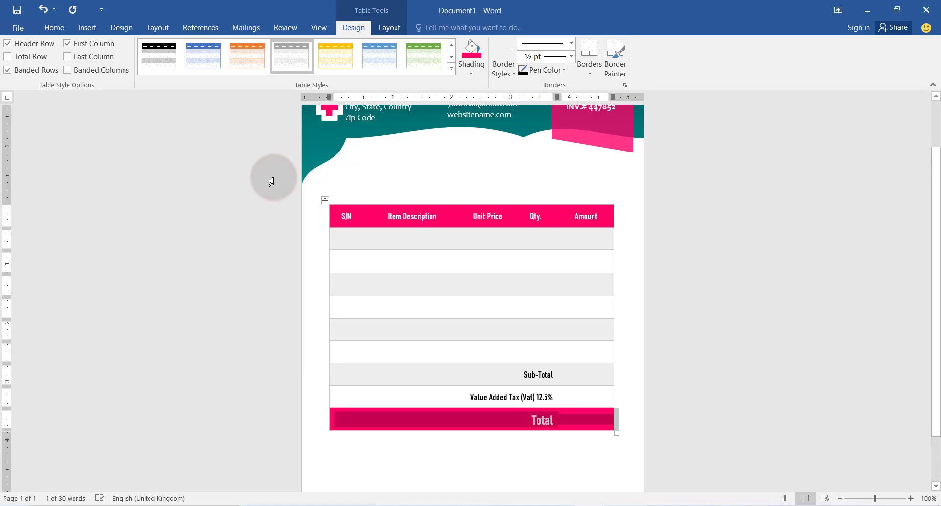
Draw a custom text box above the item table.
click(88, 28)
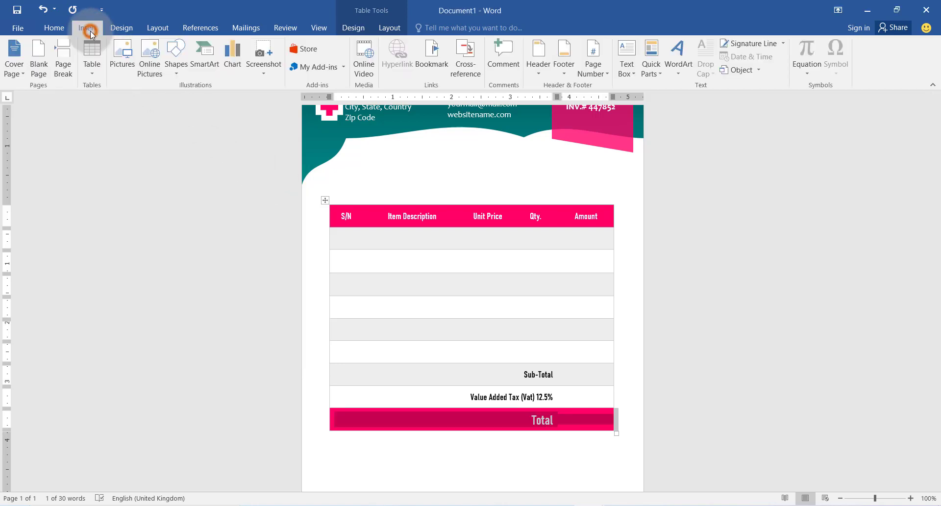
click(627, 72)
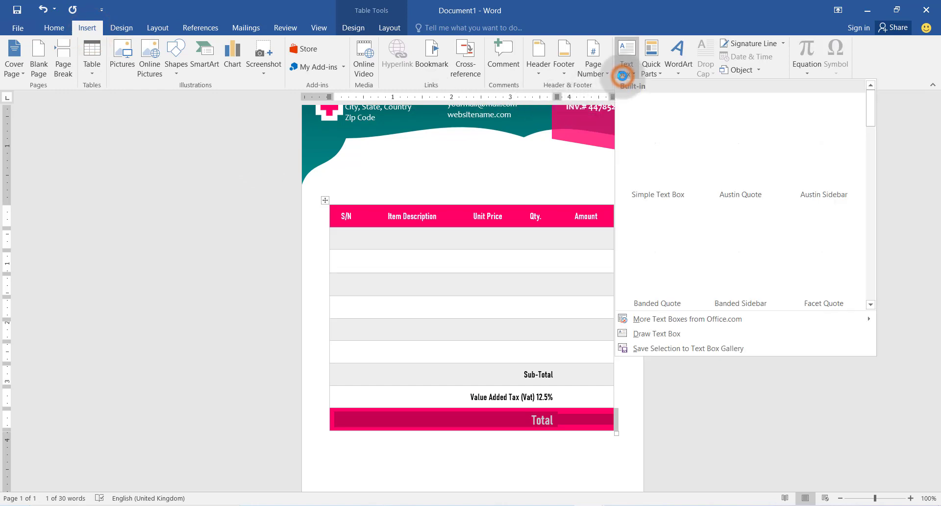
click(636, 334)
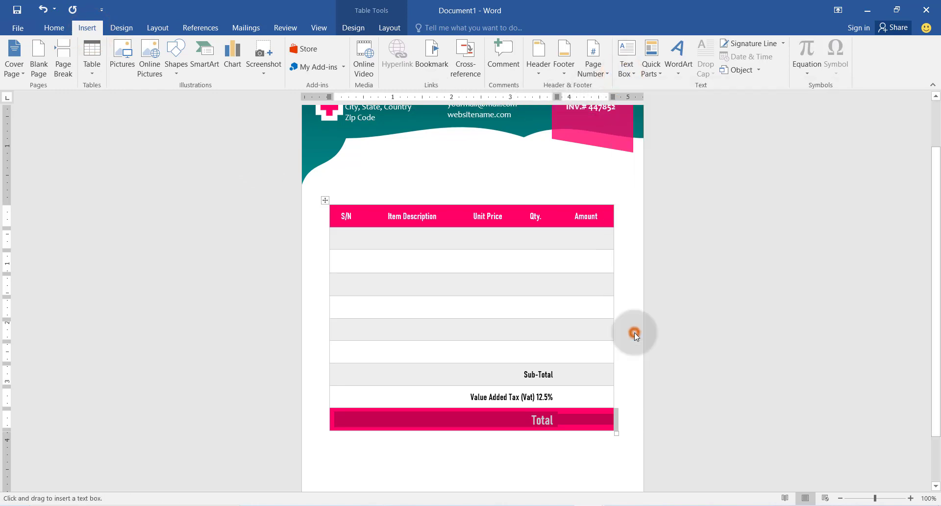
mouse_move(324, 152)
mouse_down()
mouse_move(345, 152)
mouse_move(457, 211)
mouse_up()
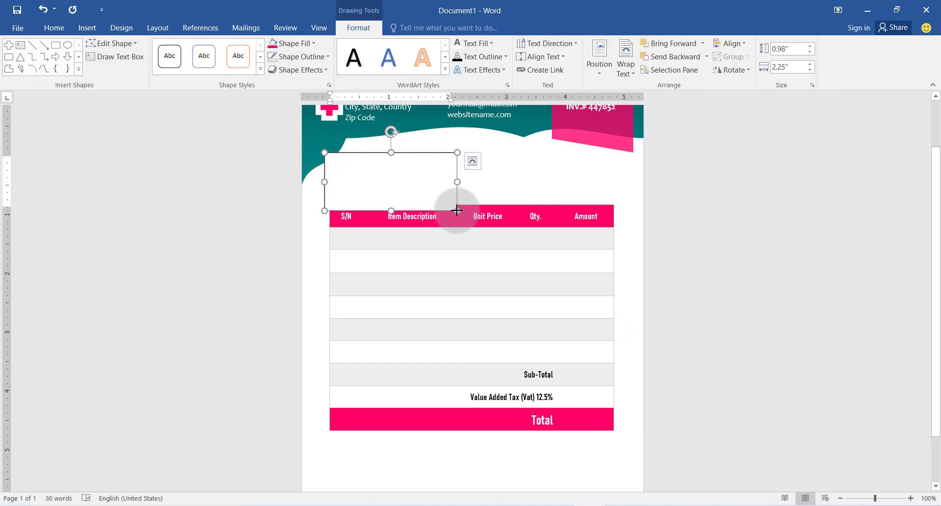
Type Bill to:, Client name, Street address and City, state, country into the box.
text(Bill to:)
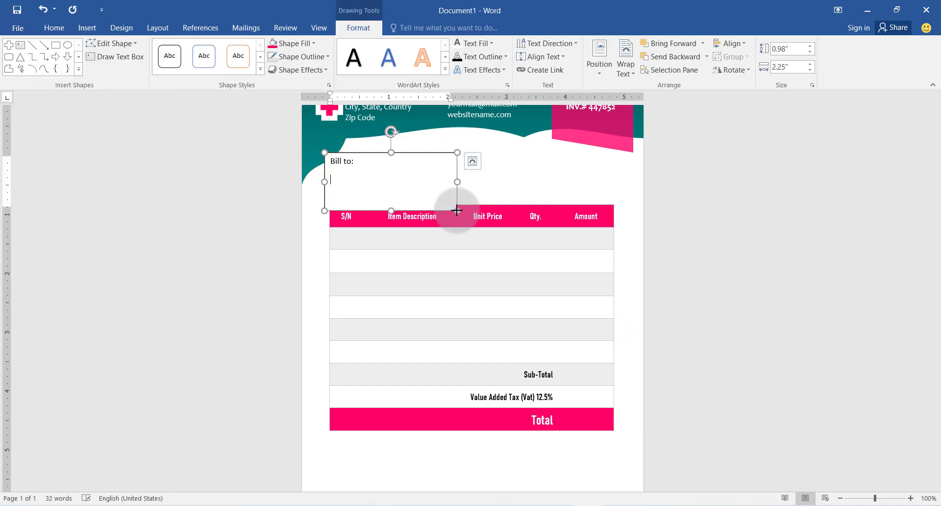
click(330, 198)
text(Client name)
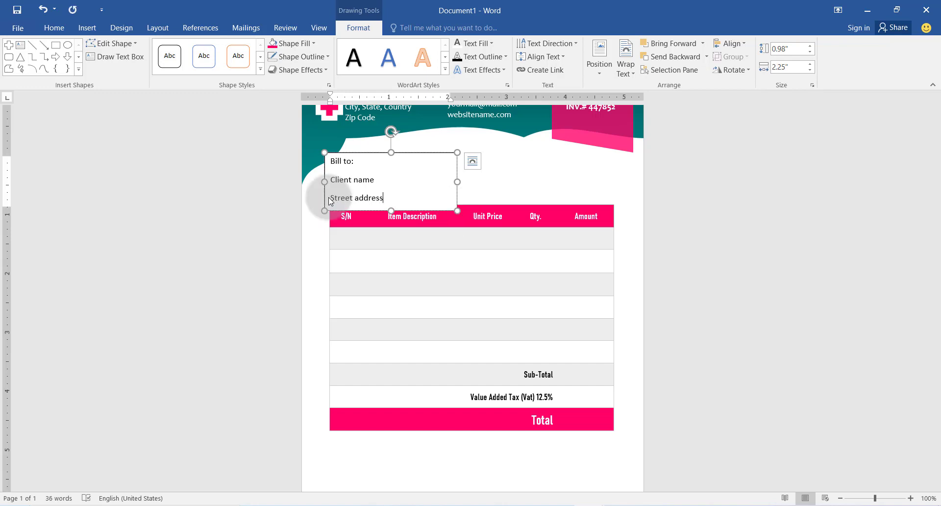
key(Return)
text(City, state, country)
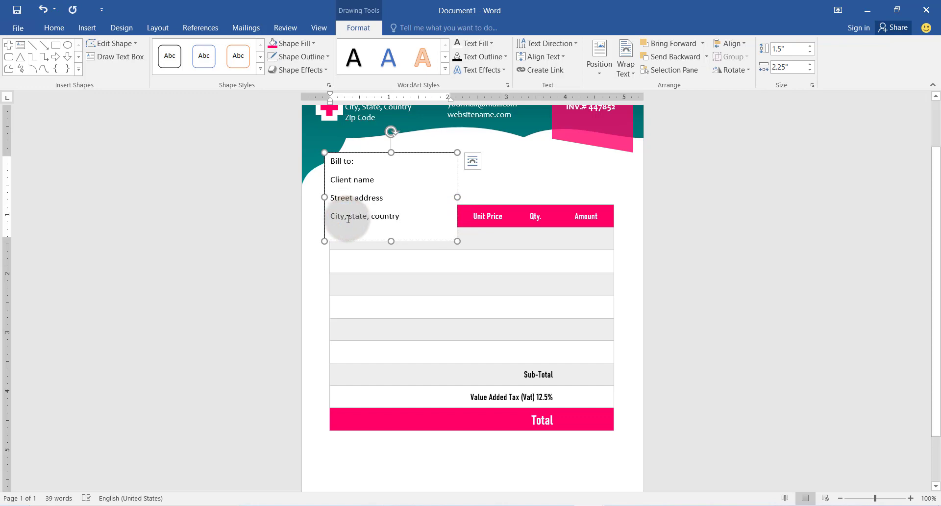
Set the Bill to lines to Candara 10 pt with no space after each line.
drag(331, 163, 401, 218)
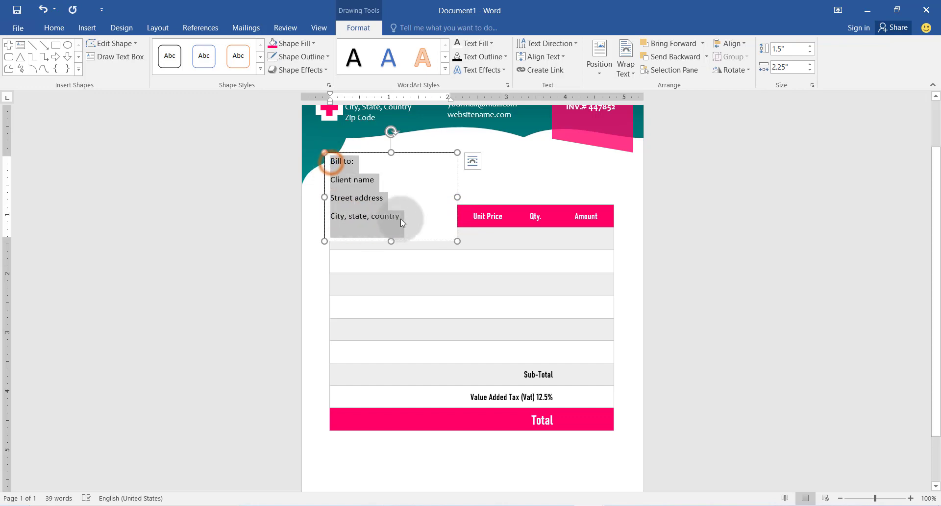
click(448, 183)
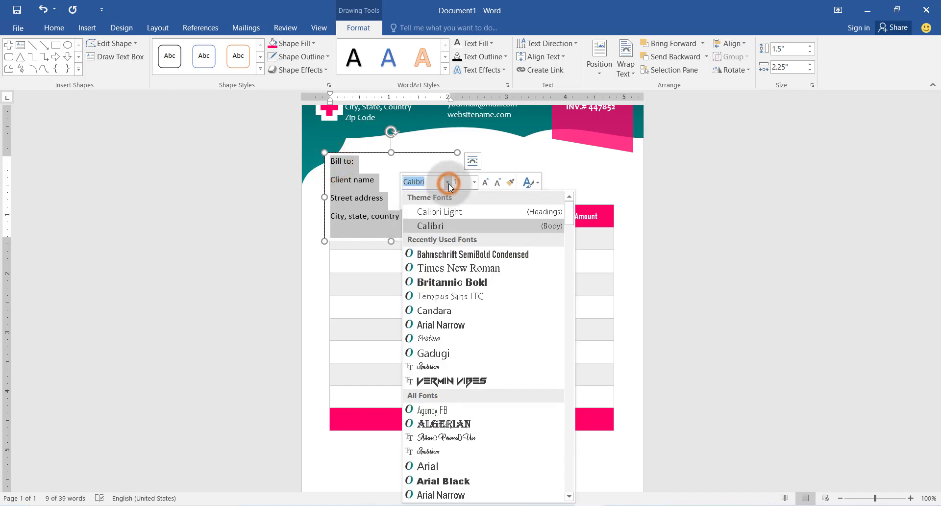
click(439, 310)
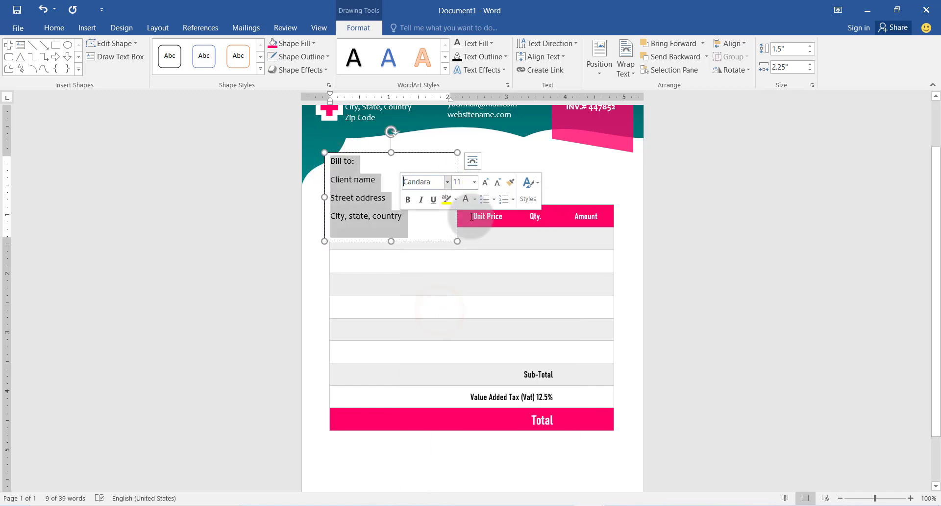
click(474, 182)
click(469, 219)
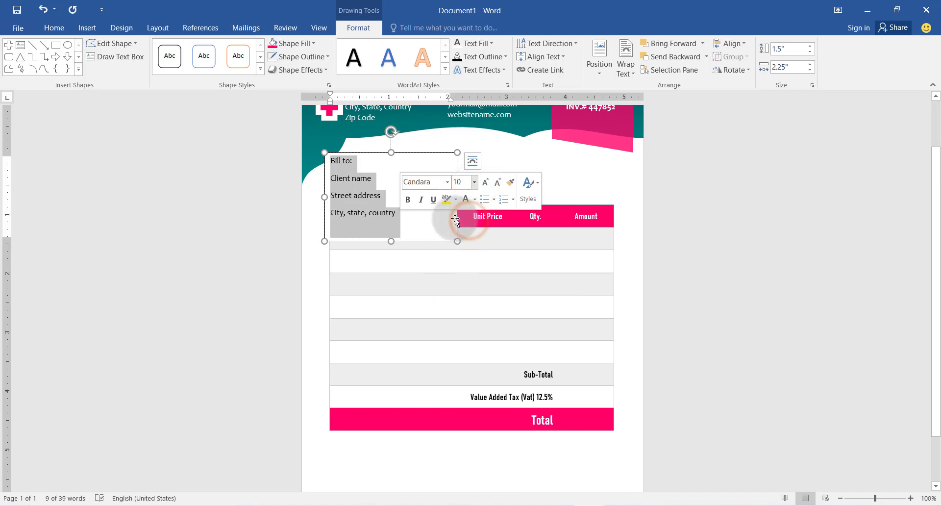
click(54, 27)
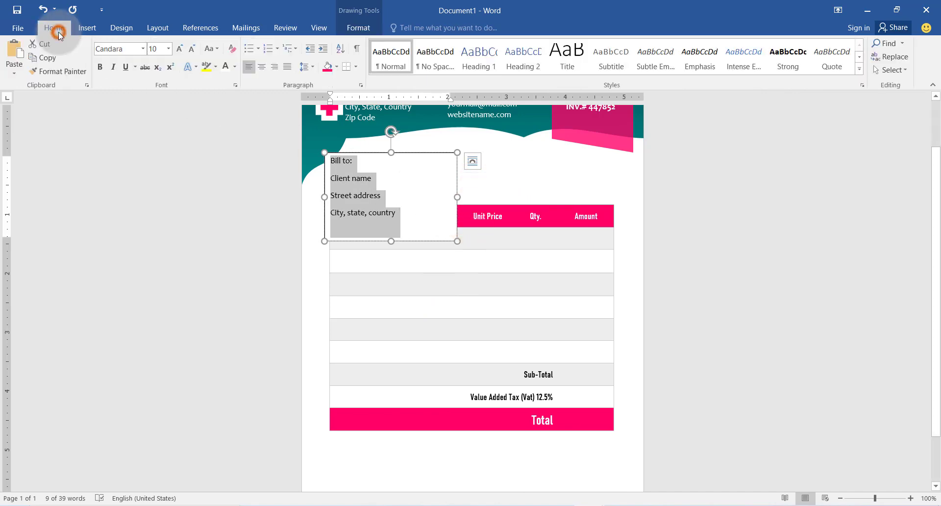
click(305, 66)
click(336, 187)
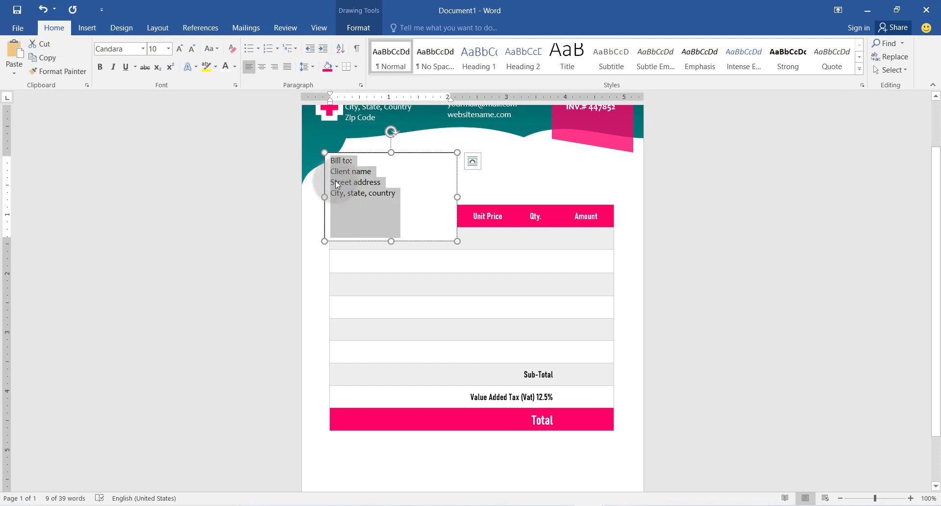
Bold the Bill to: heading and select the whole box as a shape.
drag(330, 160, 355, 165)
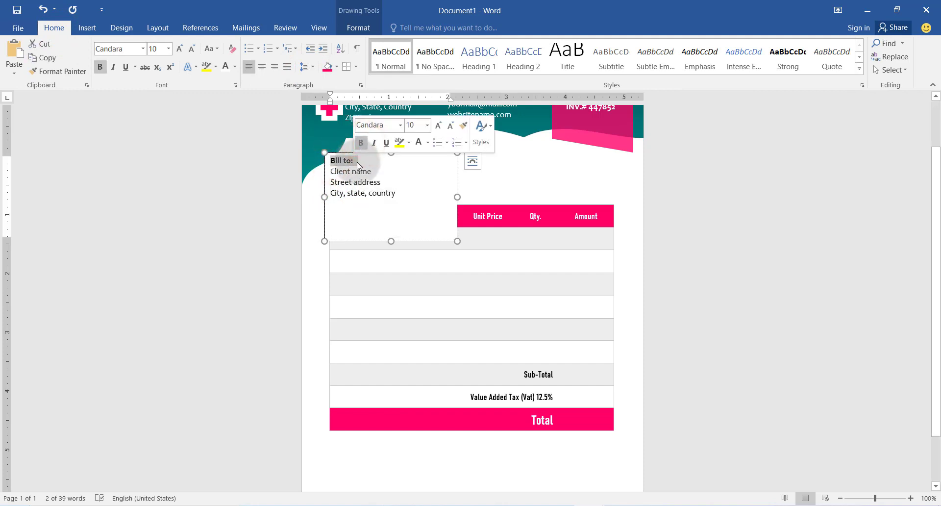
click(356, 153)
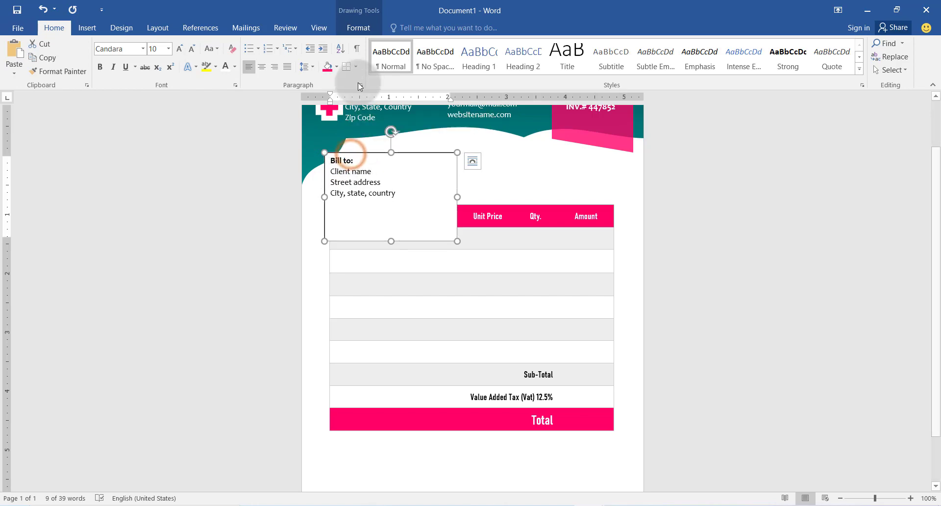
click(356, 29)
click(313, 43)
Give the Bill to box no fill and no outline.
click(298, 168)
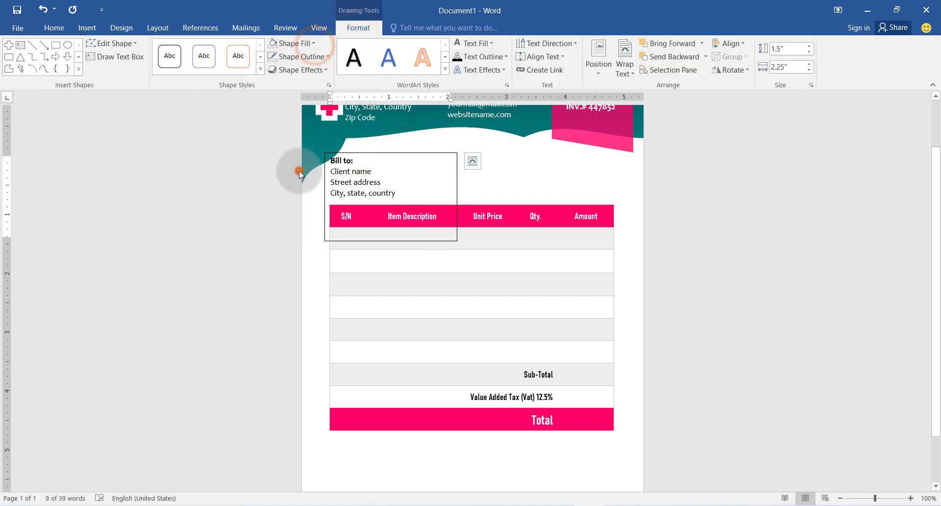
click(299, 56)
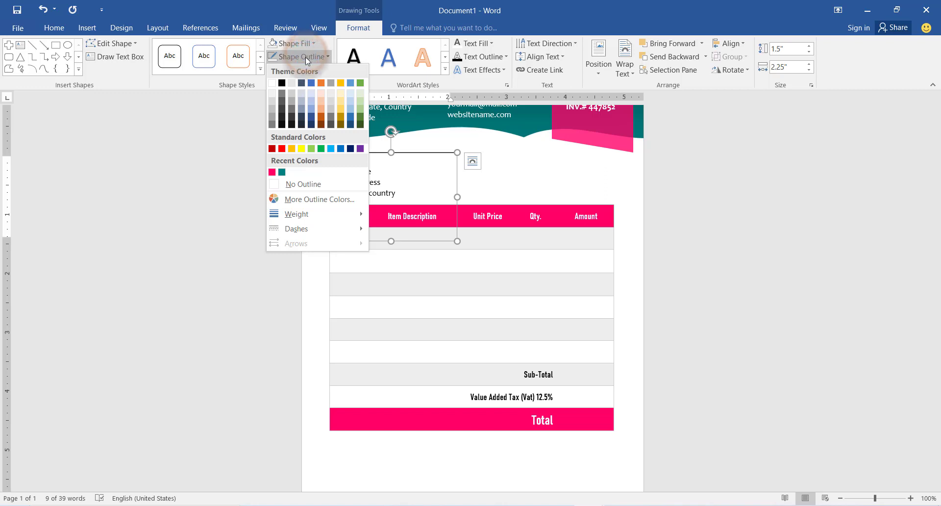
click(310, 184)
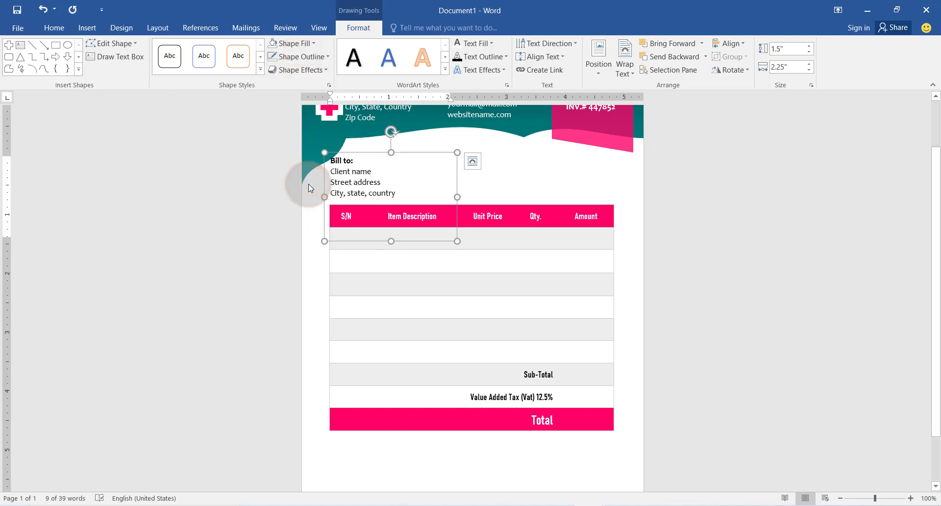
Shrink the Bill to box to fit its text just above the table.
drag(457, 241, 416, 202)
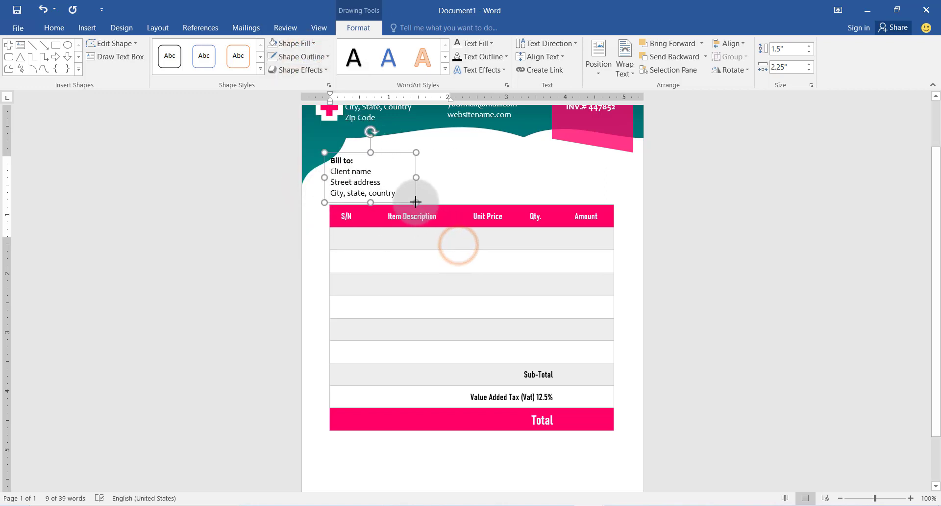
drag(393, 153, 406, 153)
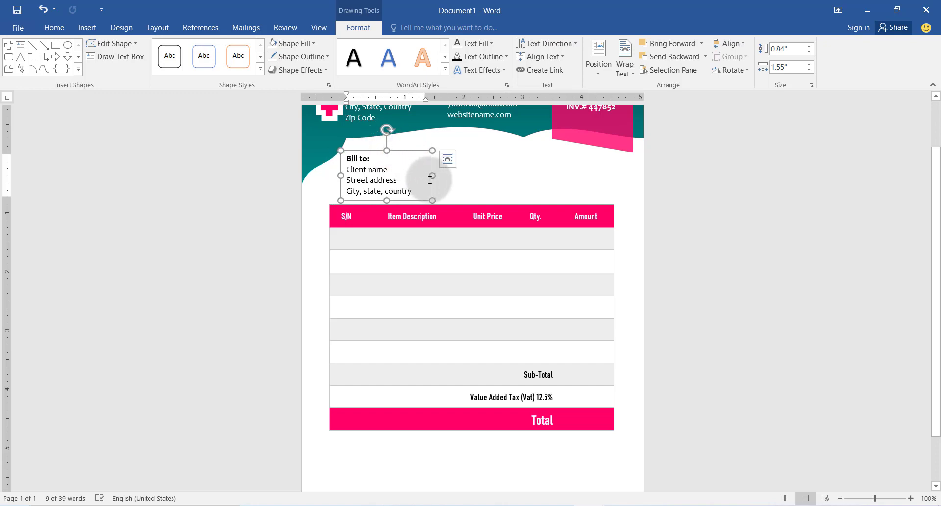
drag(431, 176, 423, 176)
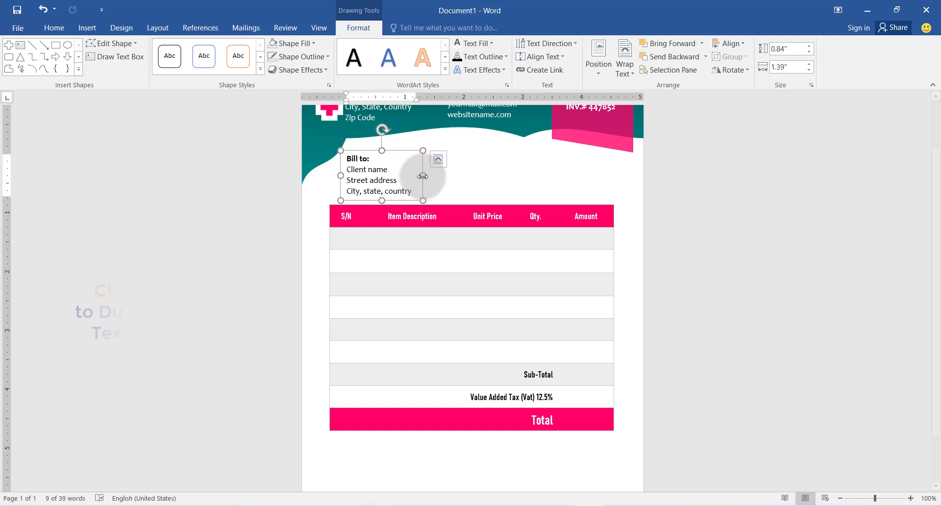
Duplicate the Bill to box beside it and retitle the copy Date of Issue.
key(ctrl+d)
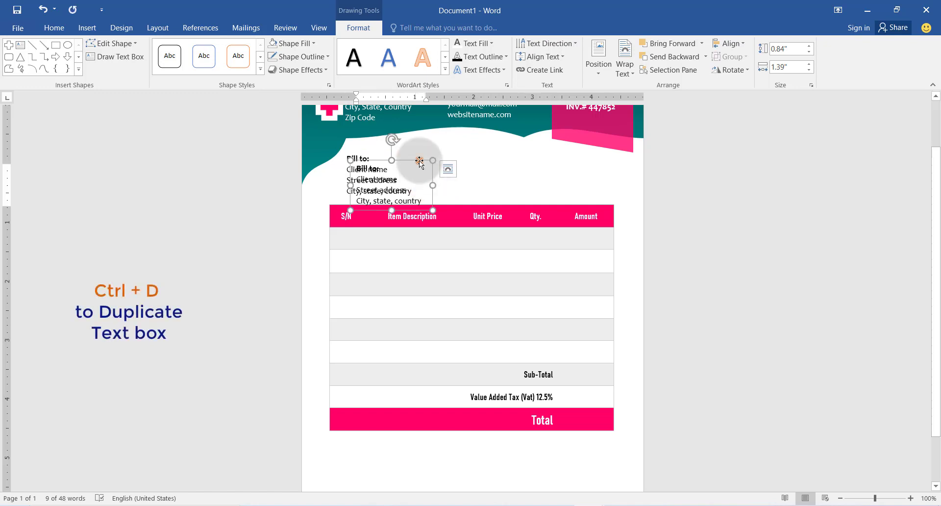
mouse_move(418, 162)
mouse_down()
mouse_move(489, 146)
mouse_move(419, 160)
mouse_up()
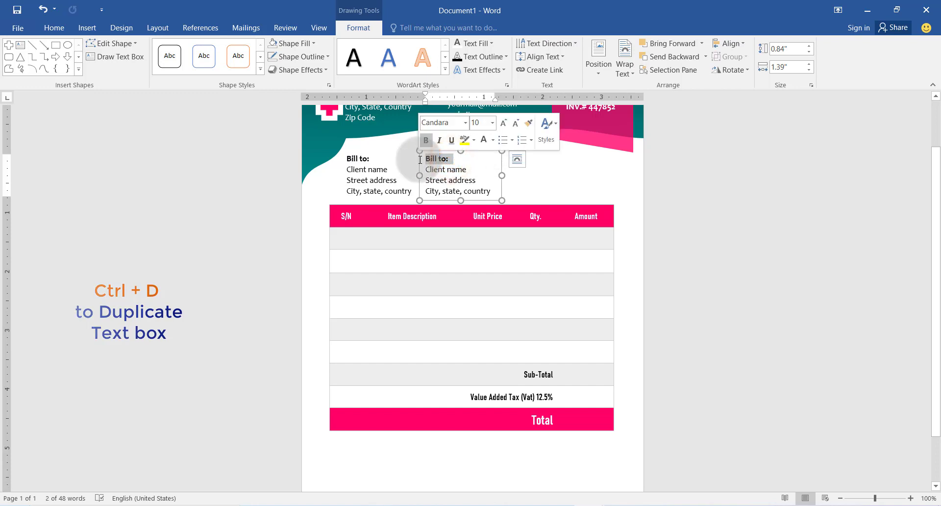
text(Date of Issue)
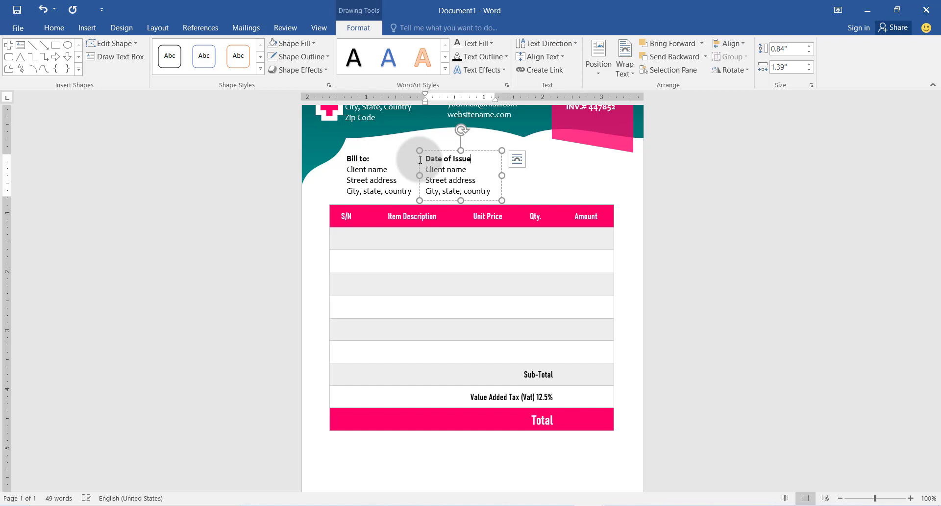
Replace the address lines with the date 23/10/20 and shrink the box.
drag(423, 169, 489, 191)
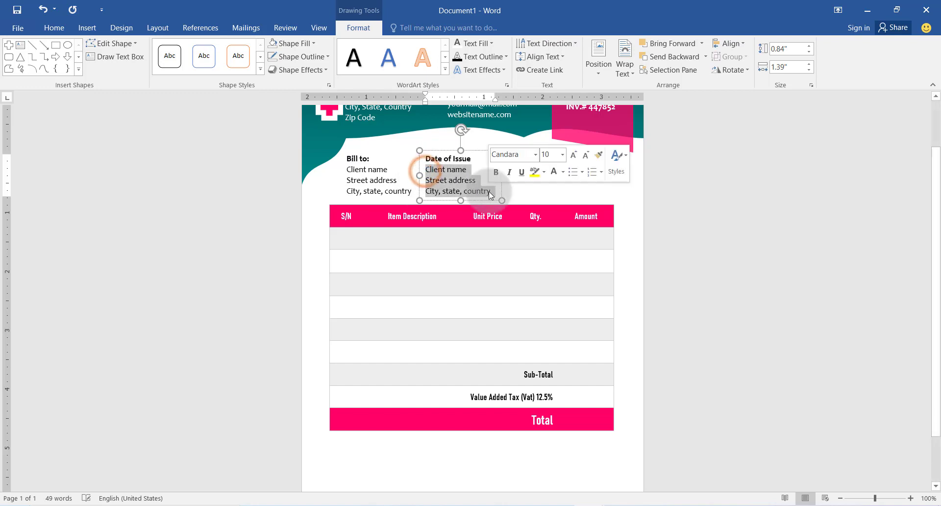
text(23/10)
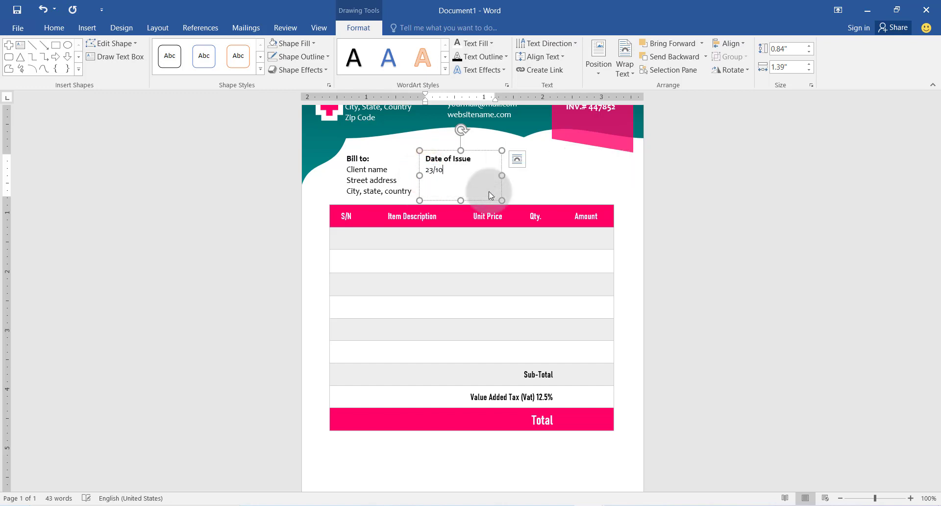
text(/20...)
drag(502, 200, 480, 192)
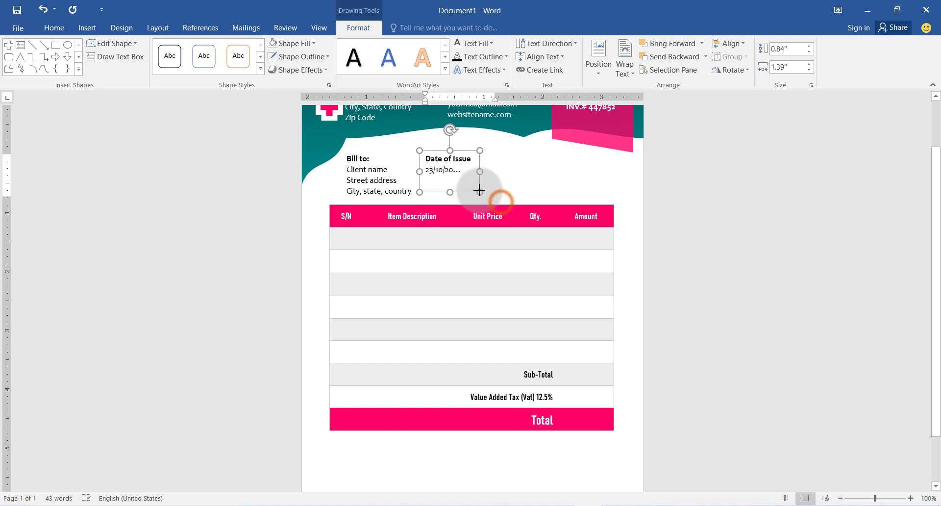
drag(468, 154, 488, 154)
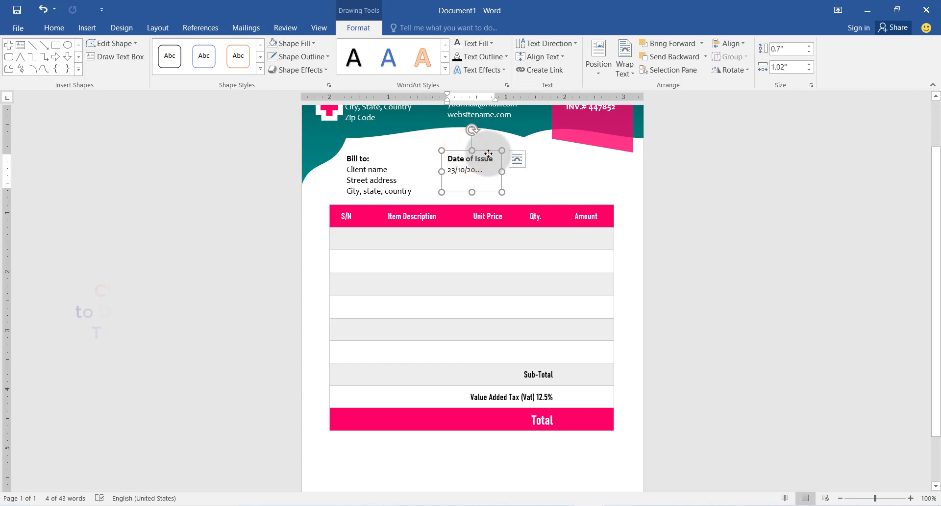
Duplicate the Date of Issue box to the right, enlarge it and retitle it Payment Details.
key(ctrl+d)
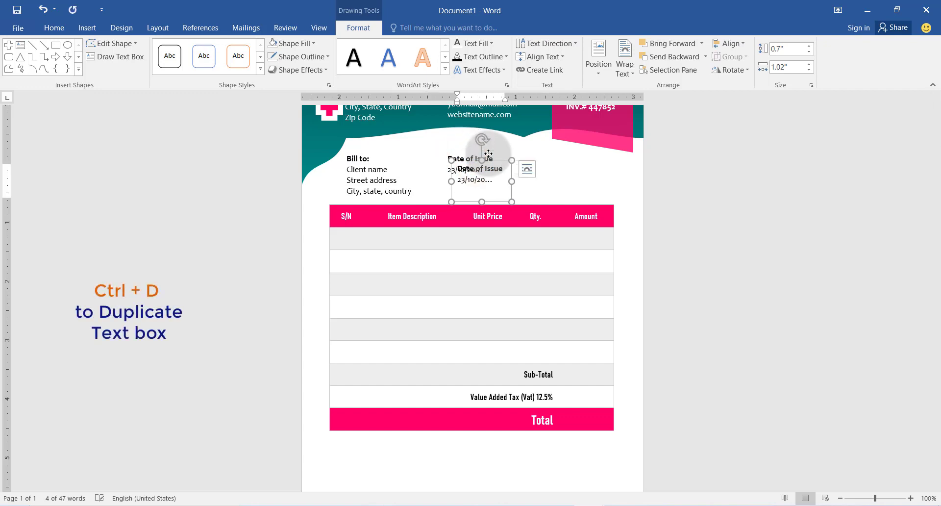
drag(488, 154, 568, 150)
drag(589, 193, 634, 237)
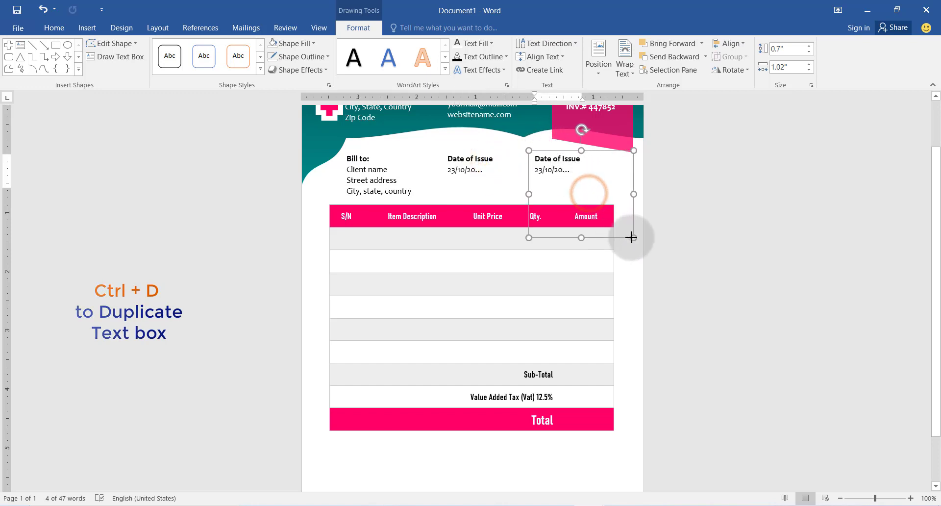
drag(583, 158, 535, 161)
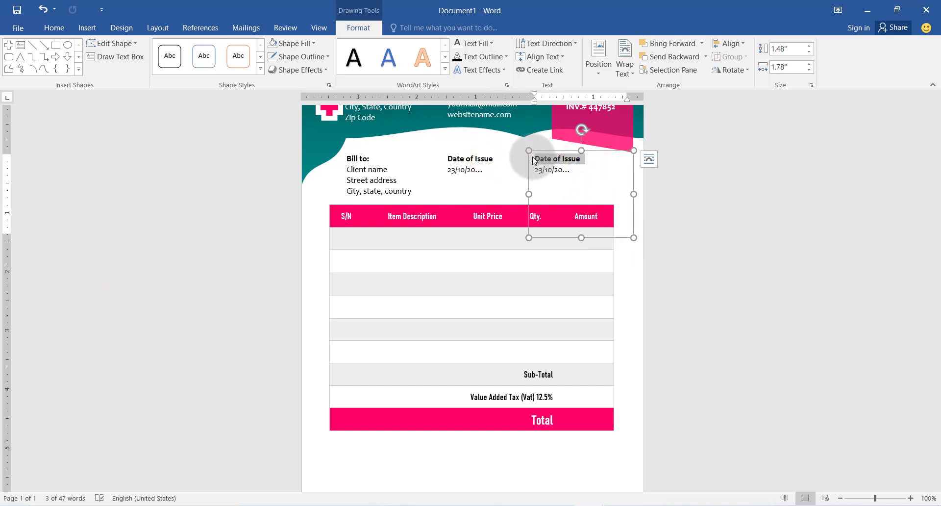
text(Payment Details)
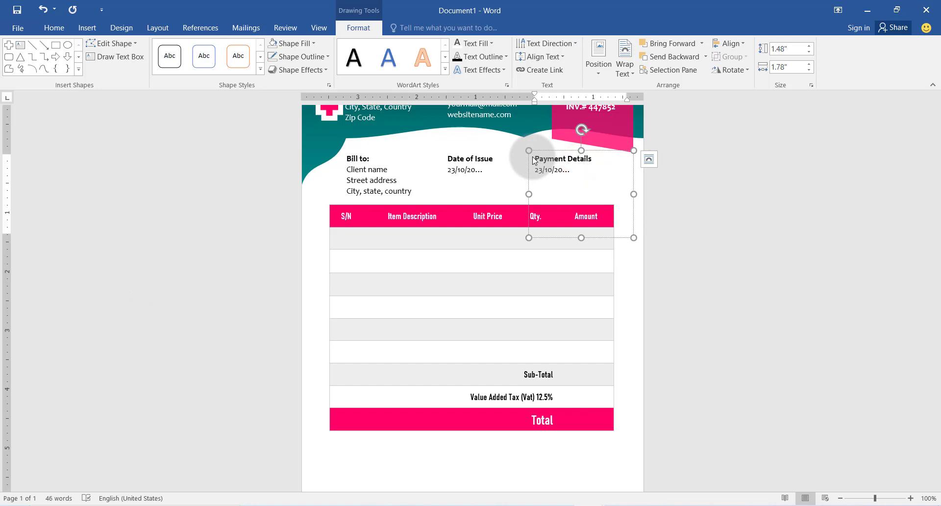
Enter Account #, Account name: and Other Details lines, then resize the box.
drag(535, 170, 571, 172)
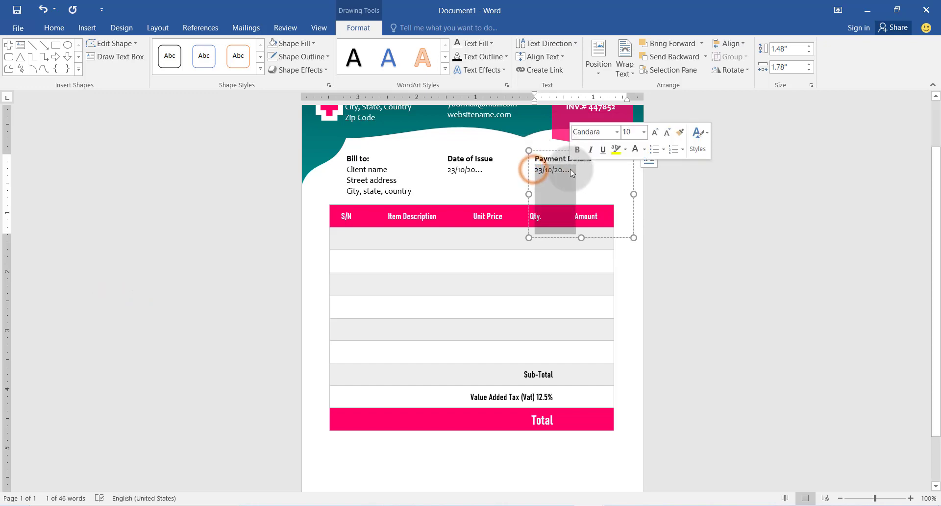
text(Account #)
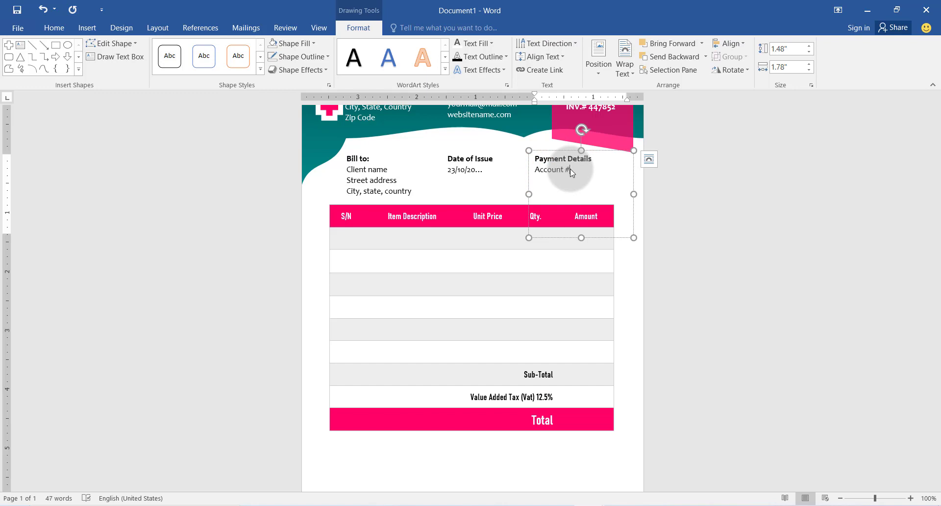
key(Return)
text(Account name:)
key(Return)
text(Other Details)
mouse_move(634, 238)
mouse_down()
mouse_move(614, 198)
mouse_move(598, 213)
mouse_up()
Nudge the Bill to box into alignment with the other header boxes.
scroll(608, 196, up, 2)
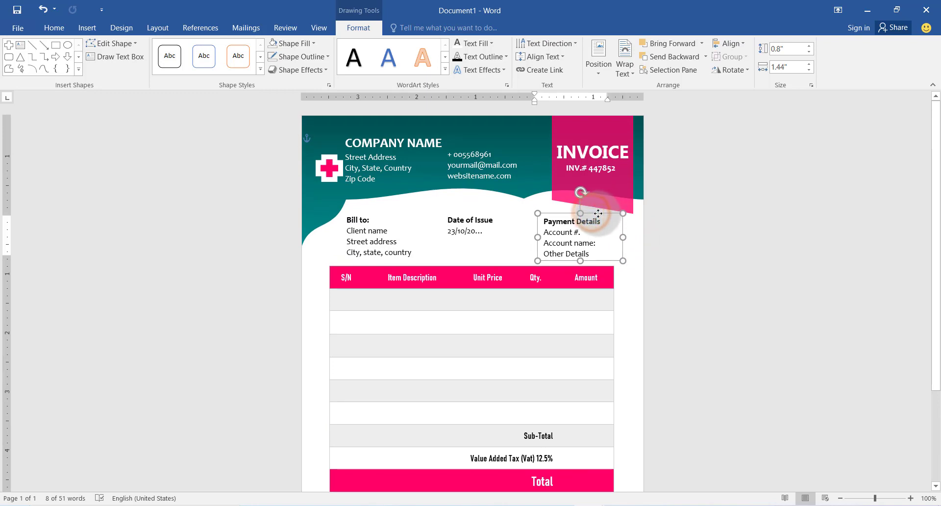
click(367, 221)
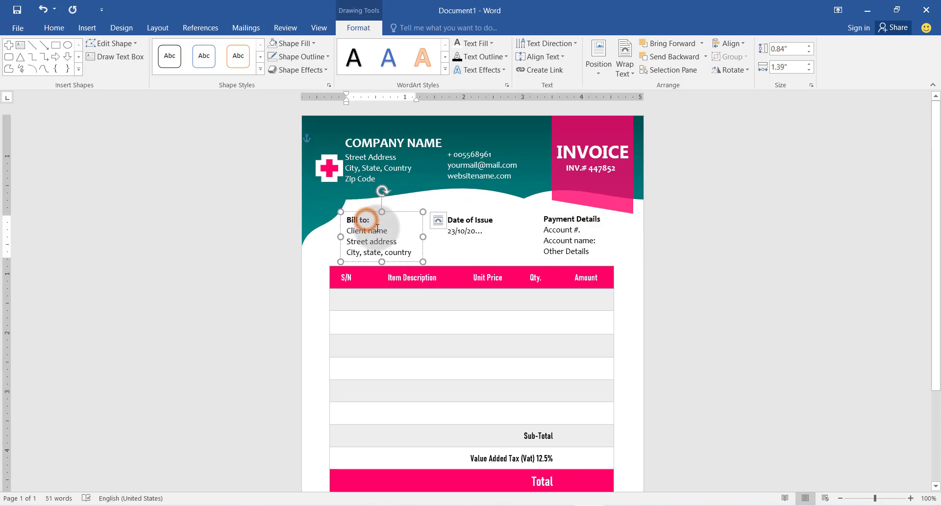
drag(367, 212, 366, 210)
click(462, 211)
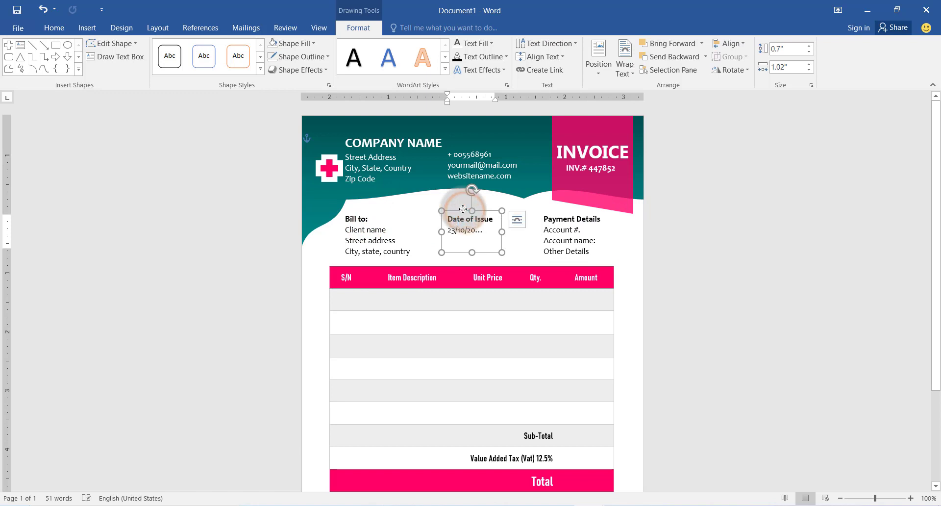
Draw a text box below the Total row and start typing Terms & conditions.
scroll(492, 255, down, 2)
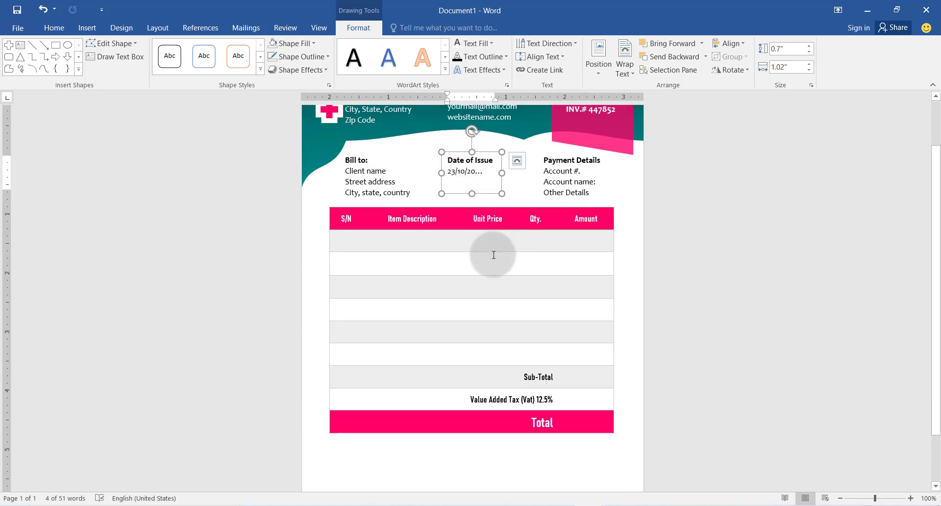
scroll(493, 254, down, 2)
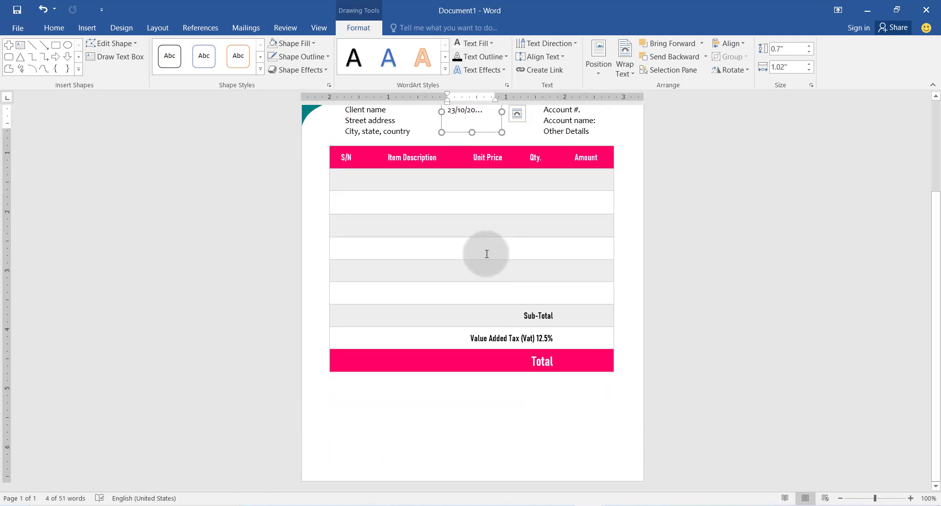
click(108, 58)
drag(329, 379, 497, 445)
text(ter)
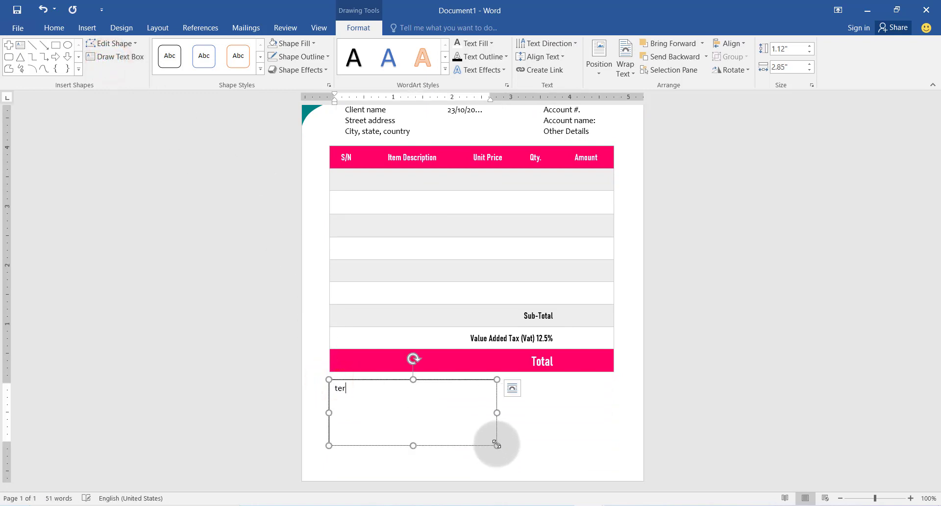
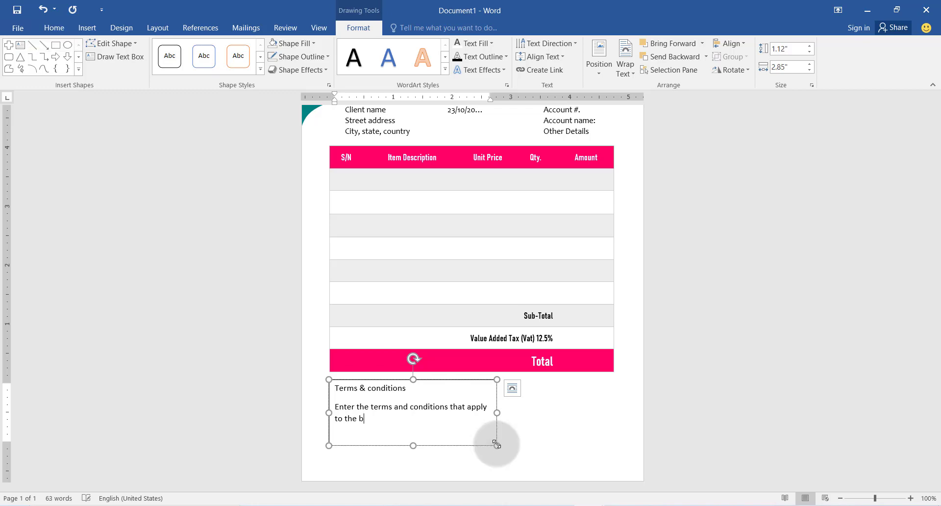
Apply Arial Narrow to the terms text and remove the space after each paragraph.
click(446, 430)
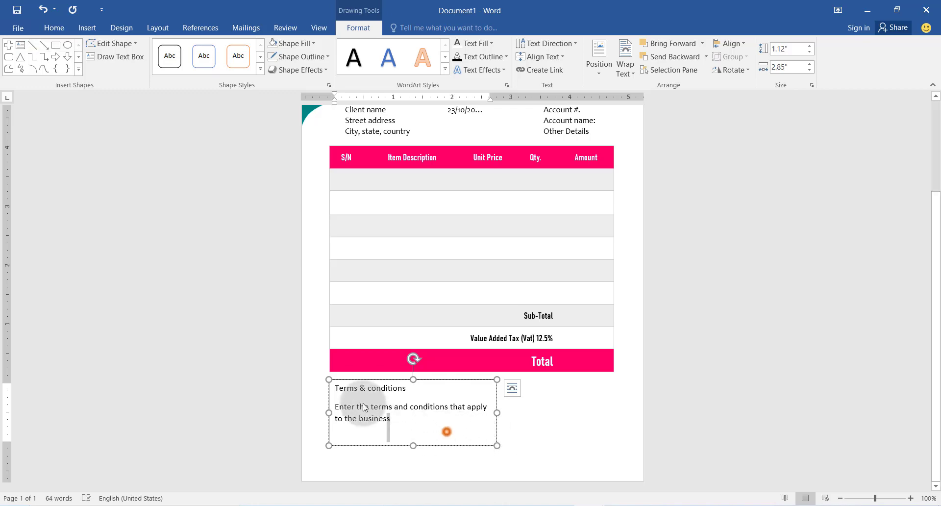
click(55, 30)
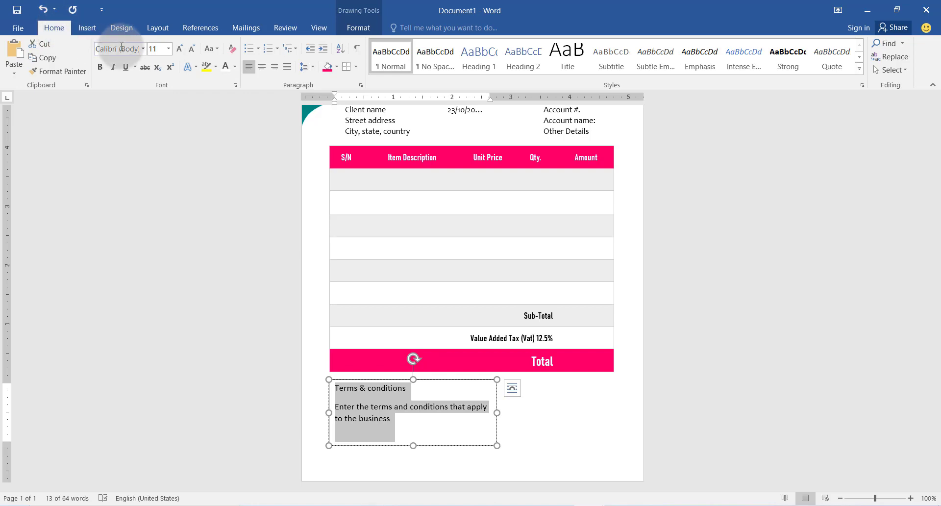
click(143, 49)
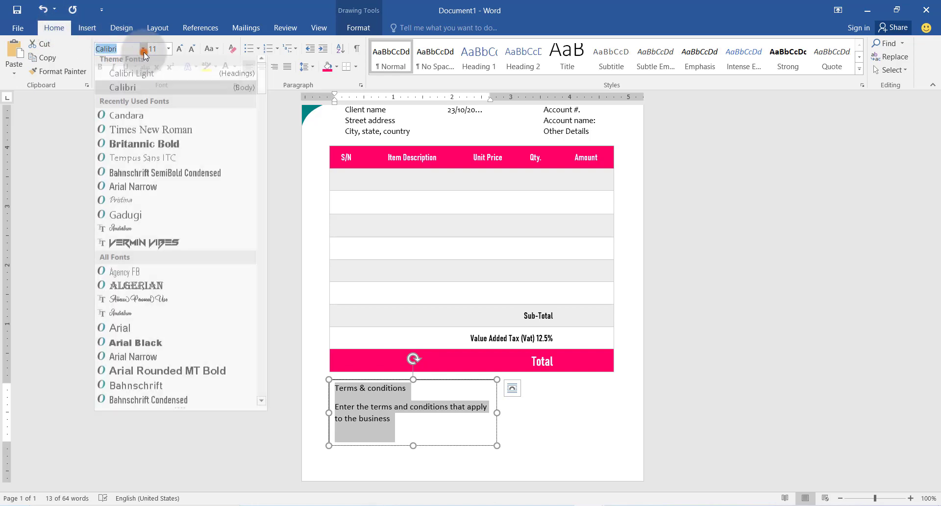
click(149, 363)
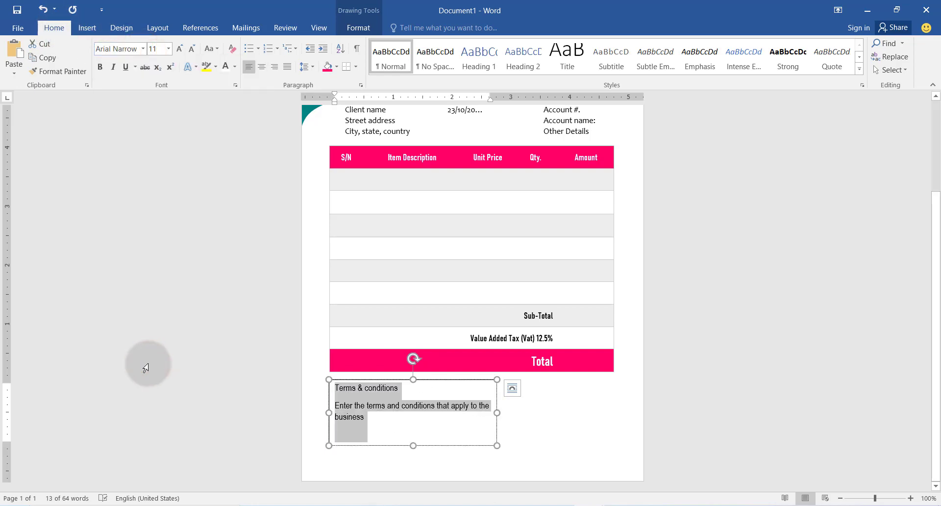
click(309, 67)
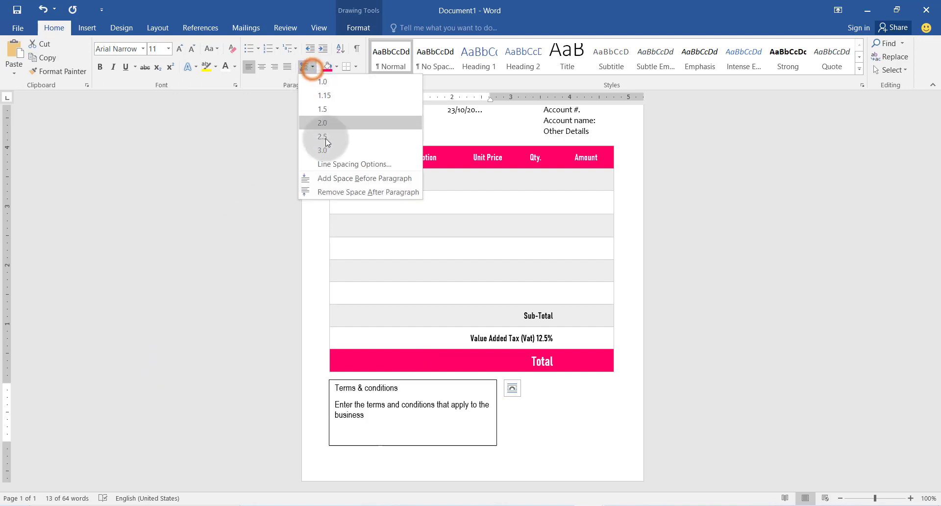
click(326, 192)
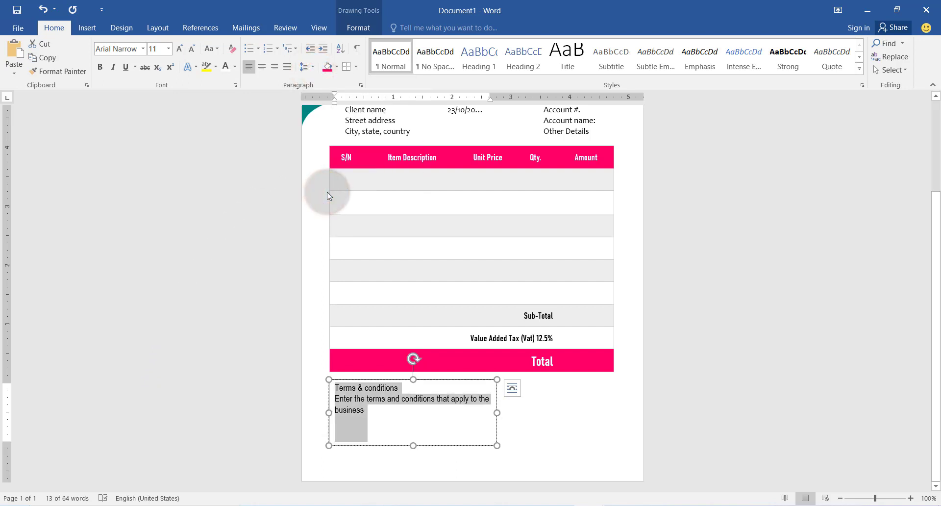
Select the Terms & conditions heading and body and set them to size 10.
click(337, 387)
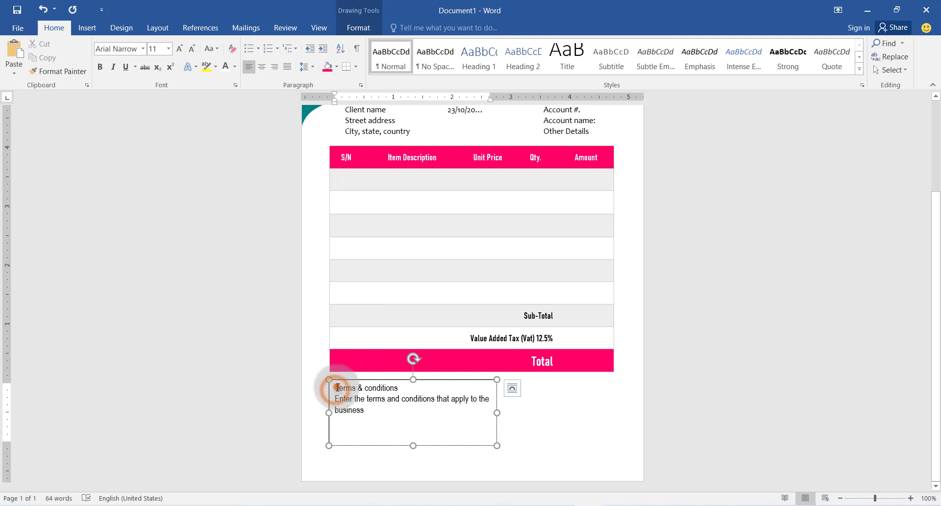
triple_click(337, 387)
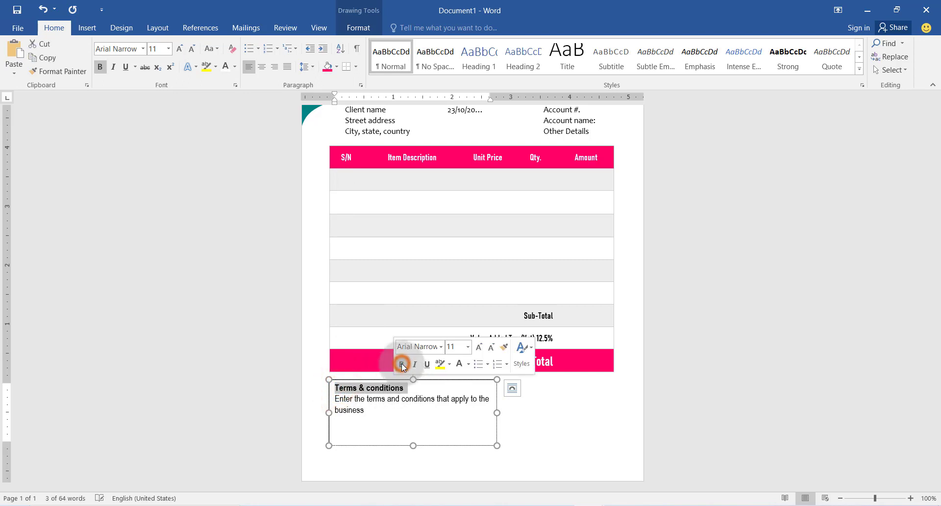
shift+click(363, 412)
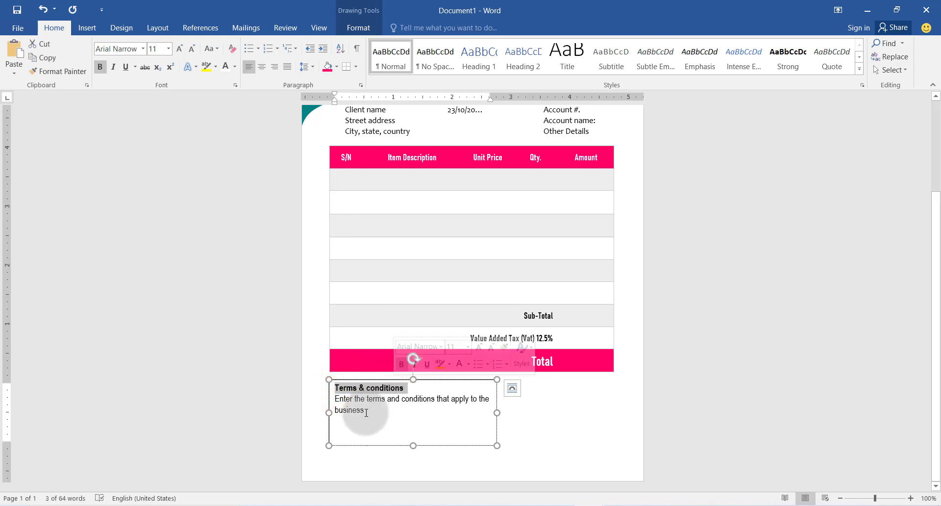
click(403, 349)
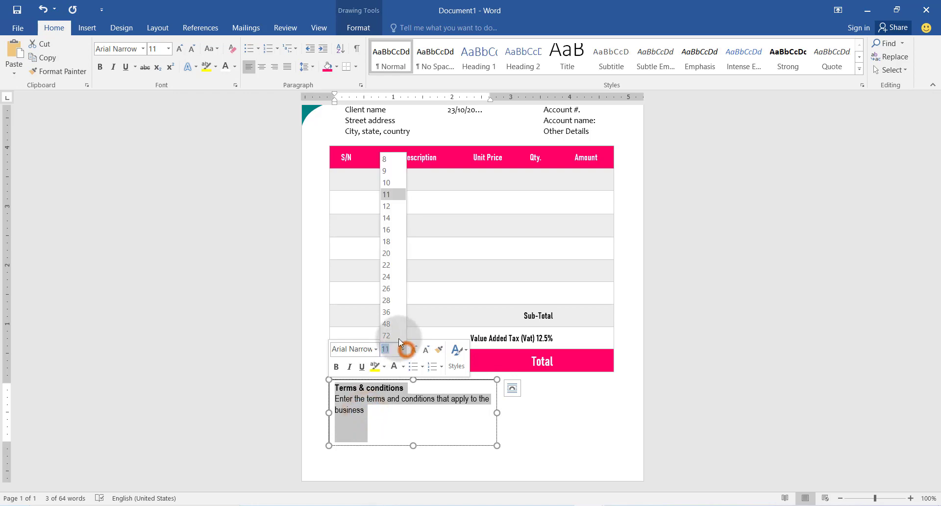
click(387, 182)
click(370, 31)
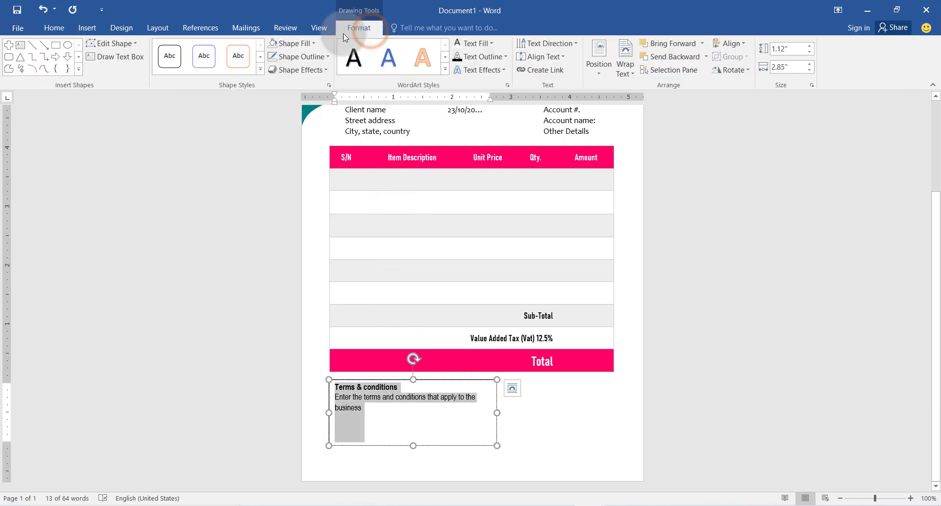
Give the terms text box no fill and no outline.
click(314, 43)
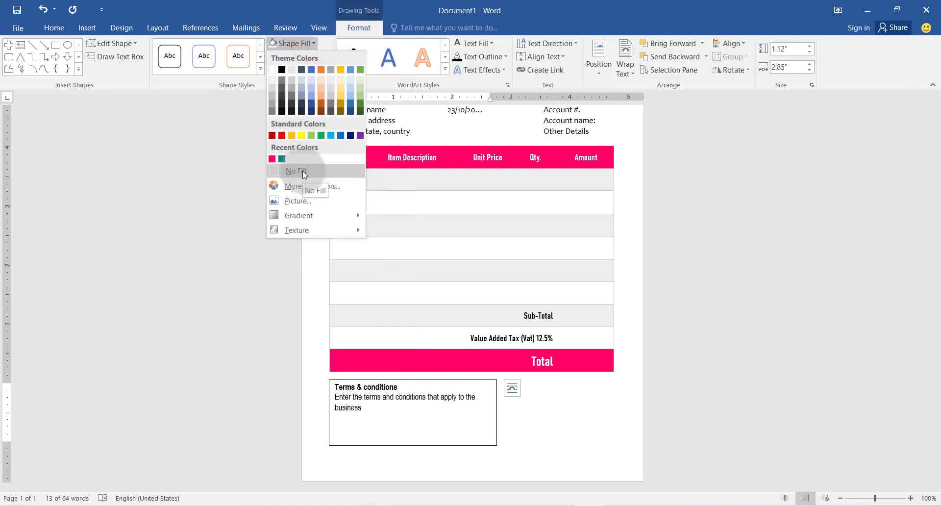
click(302, 170)
click(310, 55)
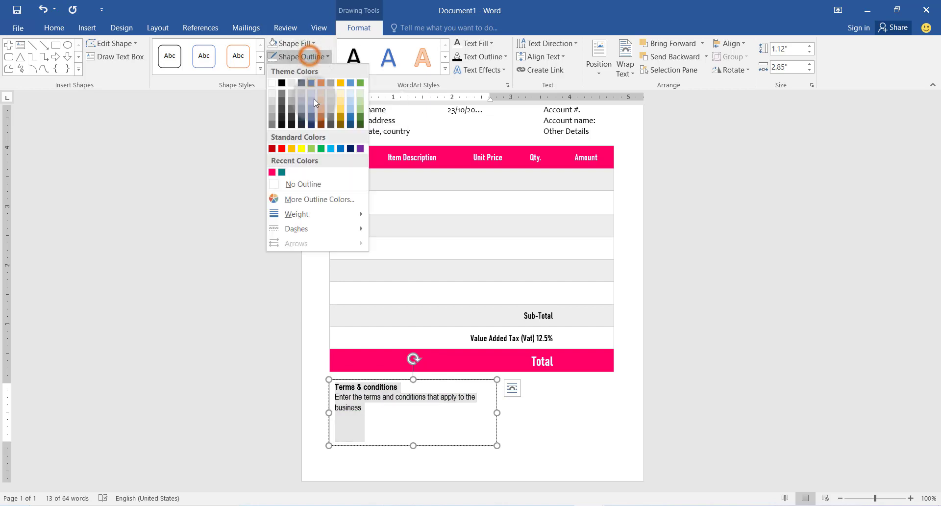
click(304, 184)
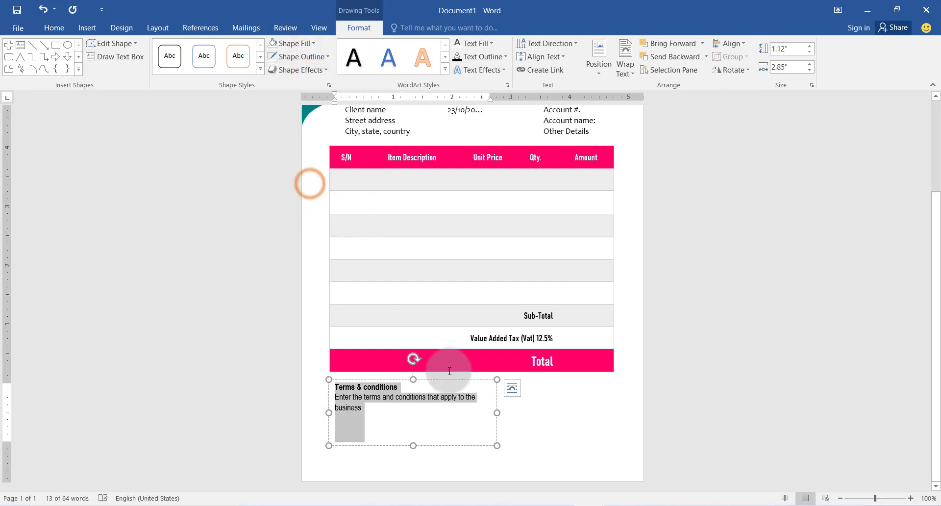
Narrow the terms box and nudge it up-left to sit just below the Total bar.
mouse_move(439, 412)
mouse_down()
mouse_move(477, 410)
mouse_move(454, 415)
mouse_up()
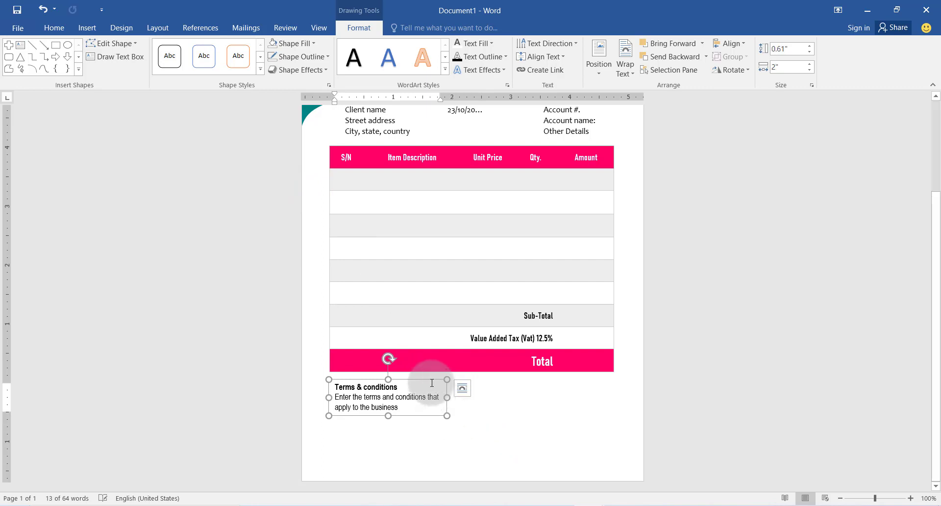
drag(430, 379, 423, 378)
key(Up)
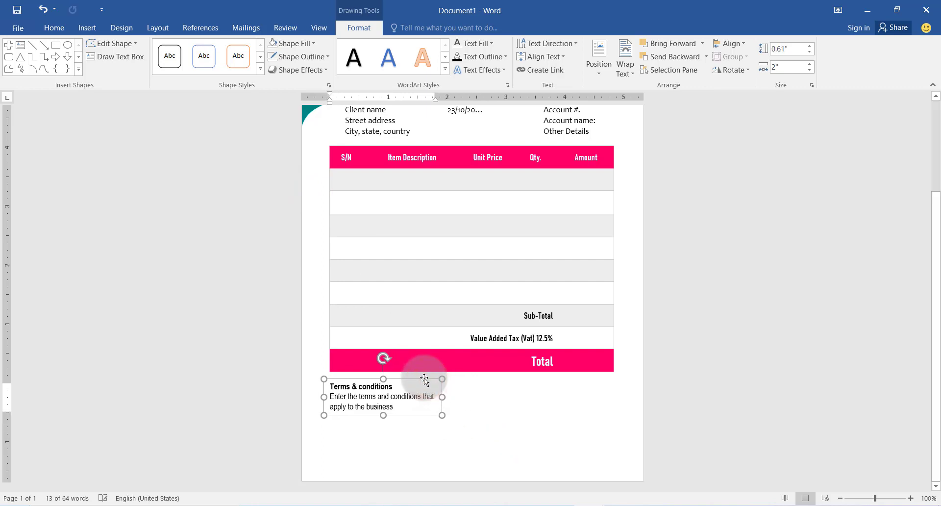
key(Up)
key(Up)
key(Up)
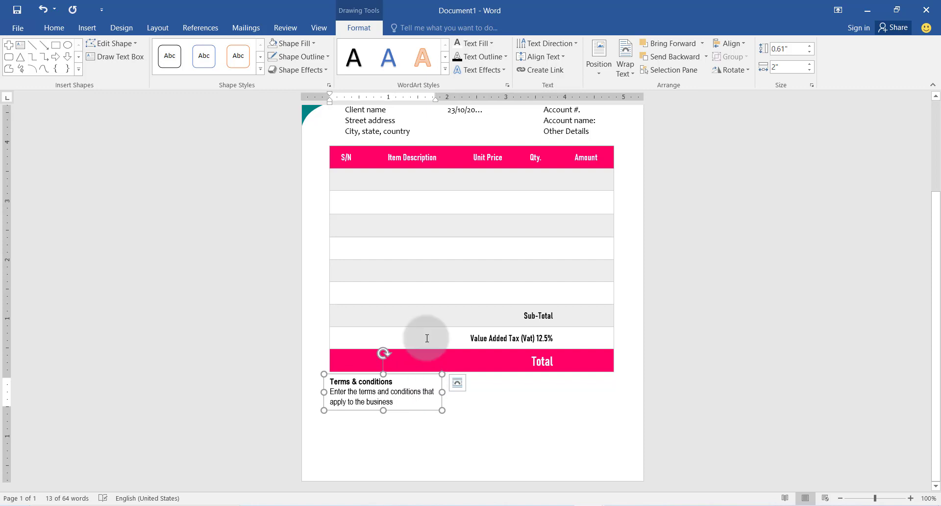
Draw a text box right of the terms and type a dotted signature line.
click(128, 58)
drag(473, 380, 615, 427)
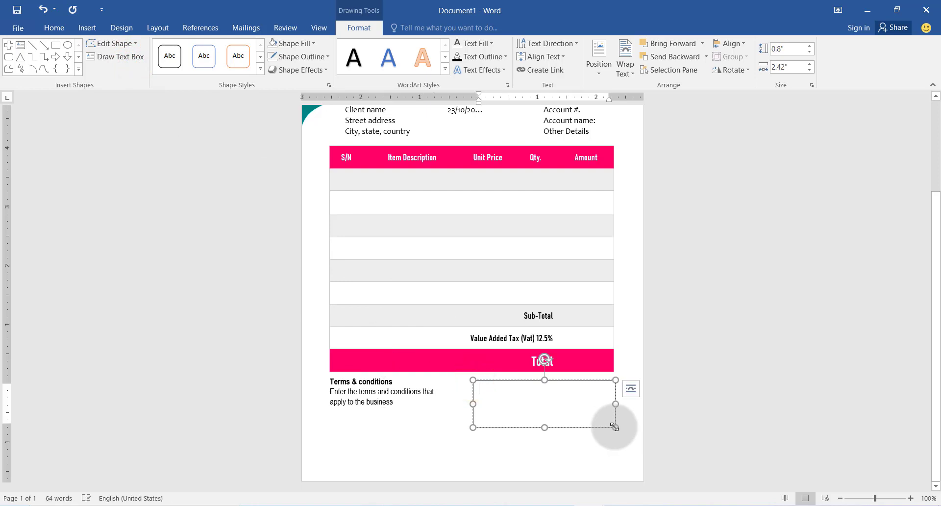
text(.)
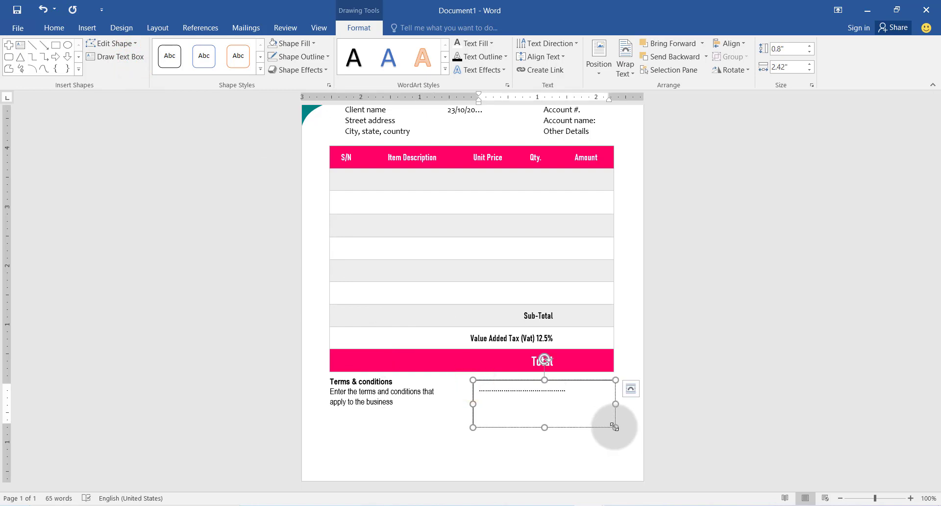
Remove the dotted box's fill and outline and shrink it to 0.28" by 1.78".
click(313, 43)
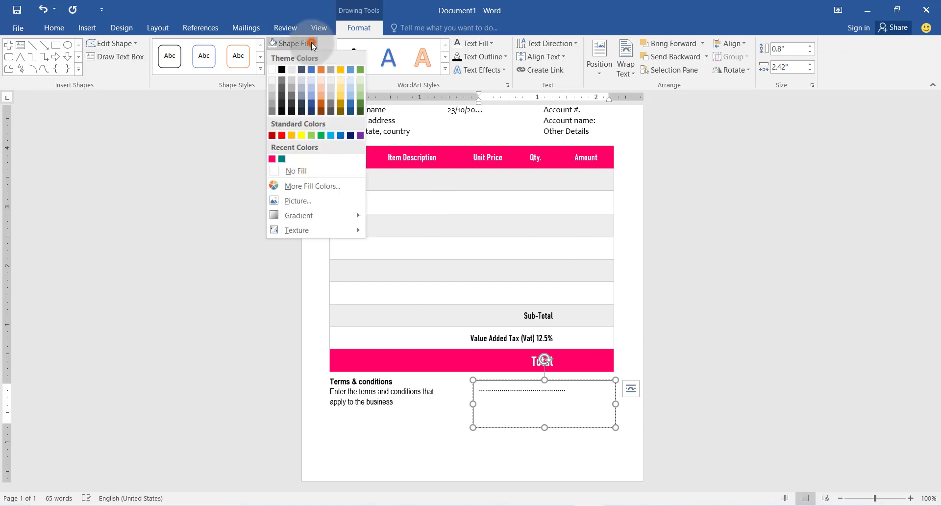
click(307, 168)
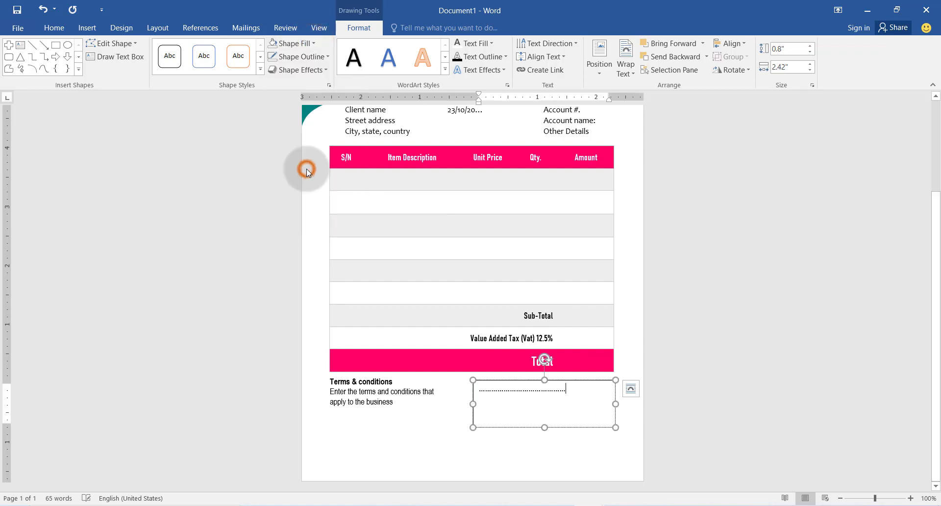
click(314, 56)
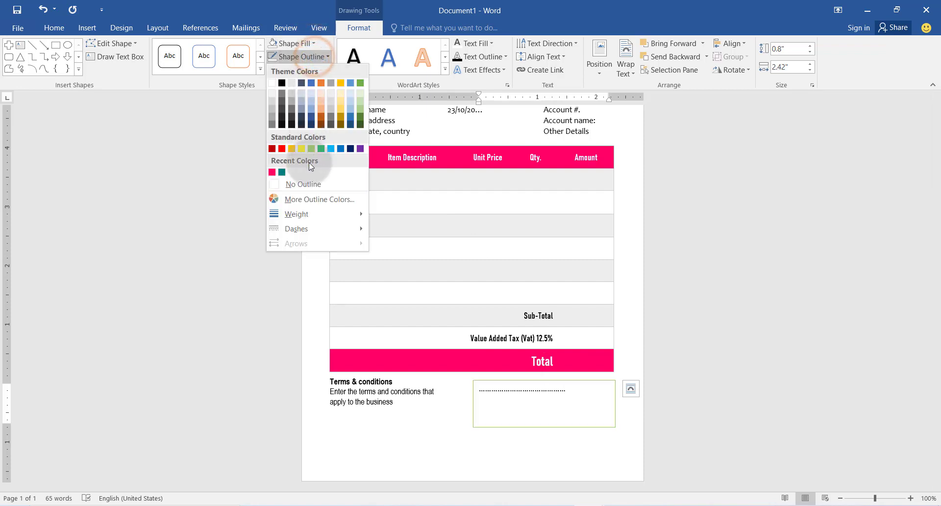
click(306, 183)
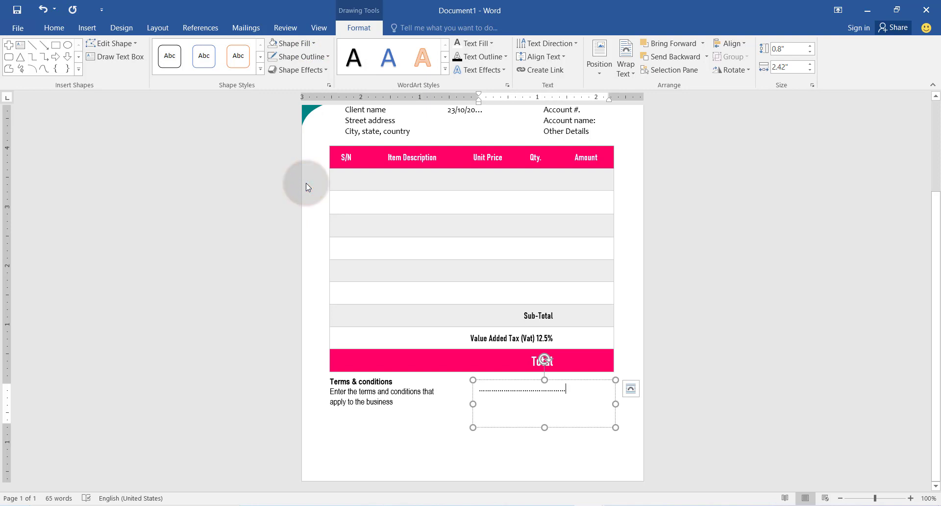
mouse_move(616, 428)
mouse_down()
mouse_move(573, 395)
mouse_move(577, 388)
mouse_up()
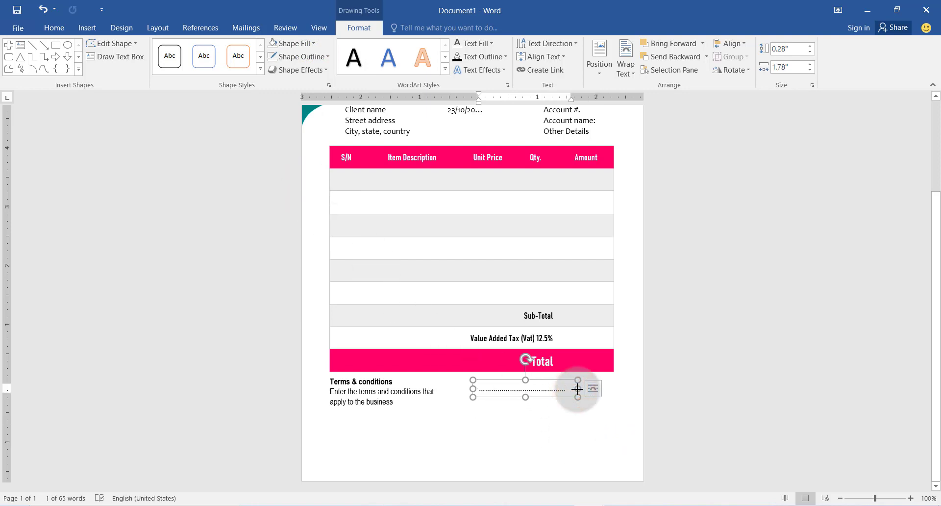
Add a text box reading 'Authorized Sign.' in bold and shrink it to fit.
click(129, 56)
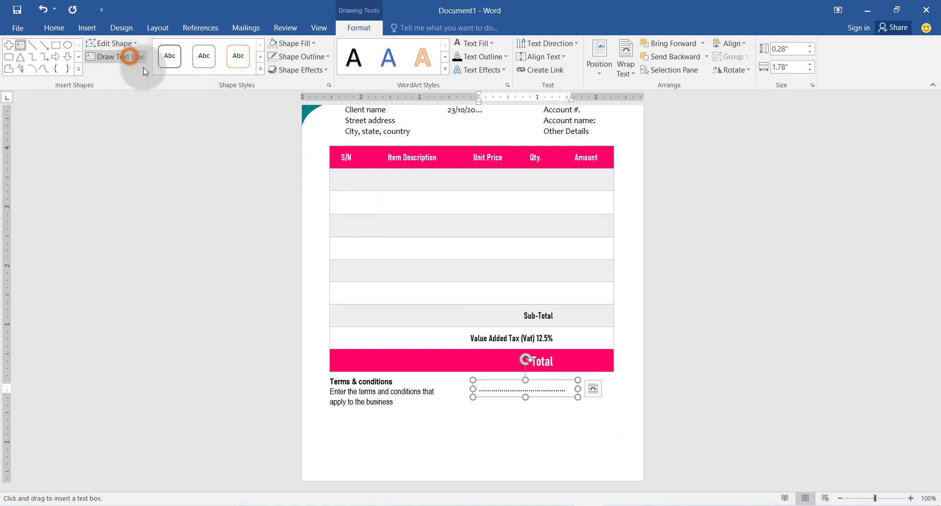
drag(520, 413, 641, 464)
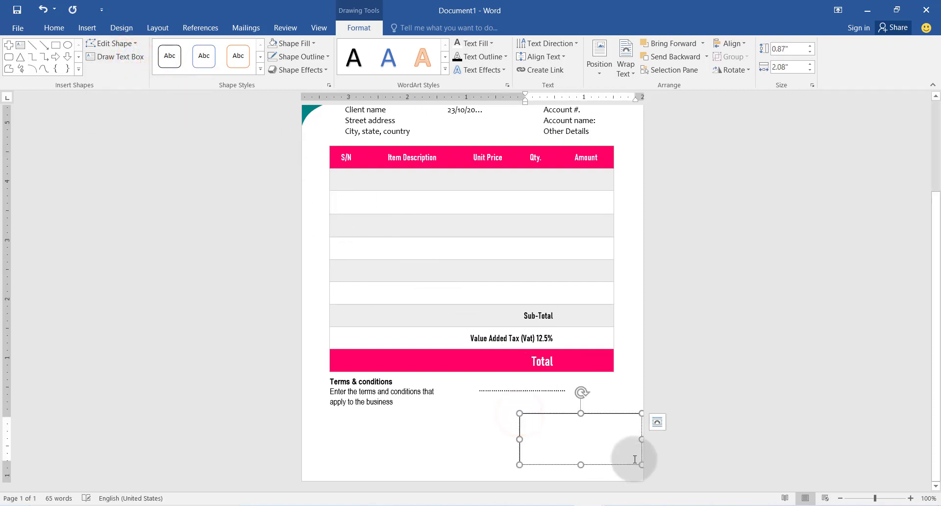
text(Authorized)
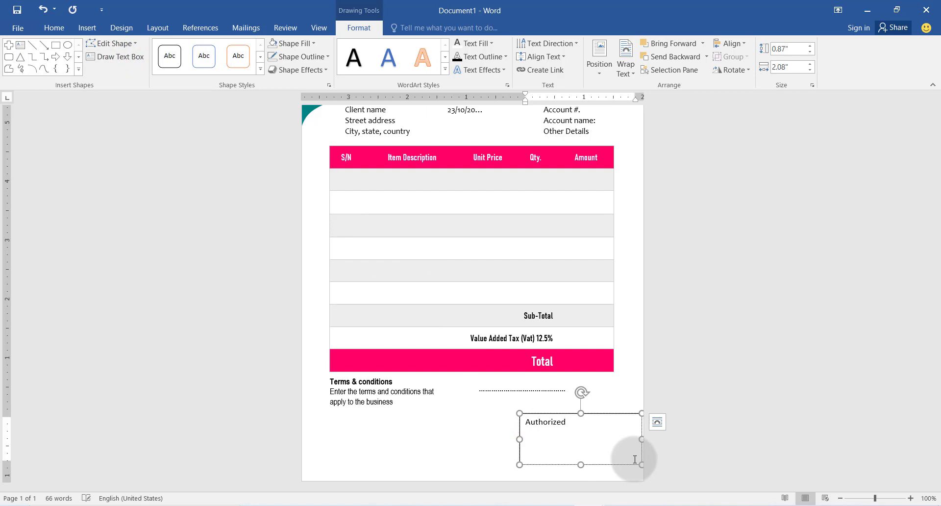
text( Sign.)
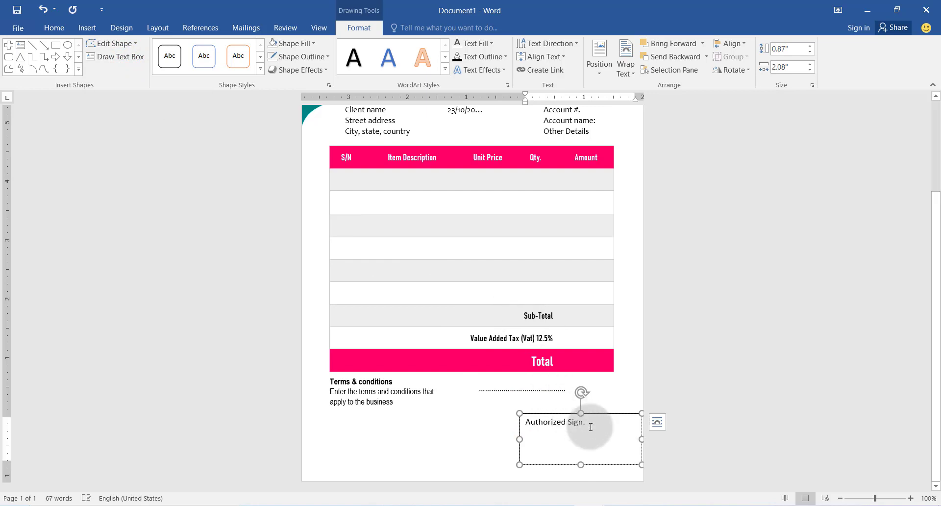
drag(588, 430, 534, 420)
click(537, 402)
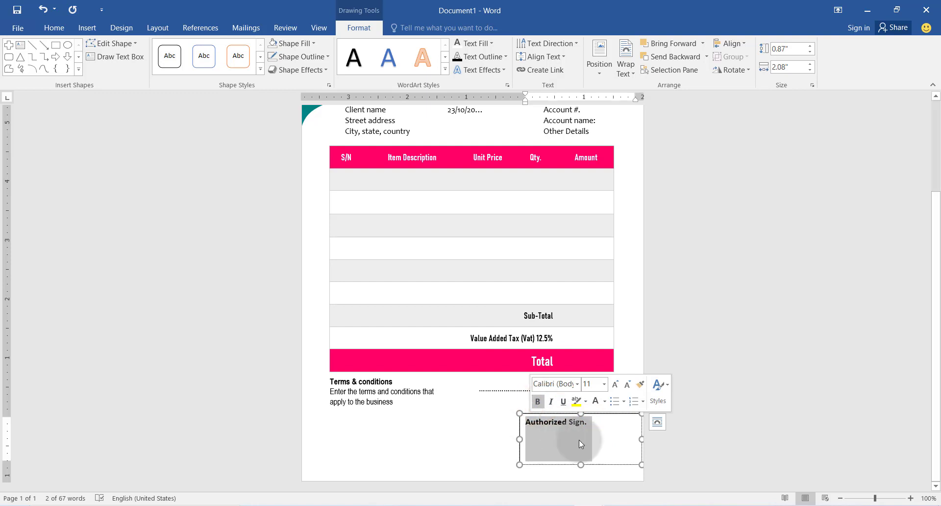
drag(641, 464, 597, 441)
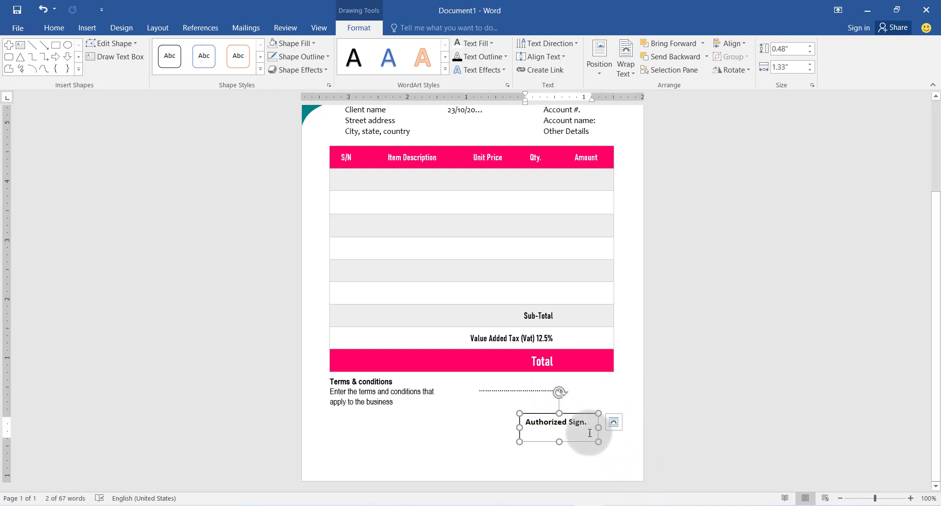
Remove the label box's fill and border and align it under the dotted line.
click(303, 44)
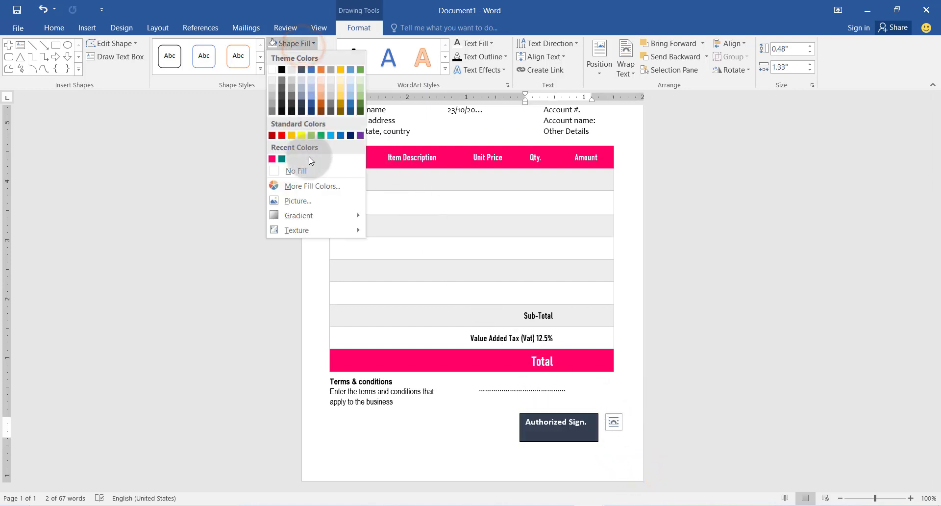
click(311, 170)
click(300, 56)
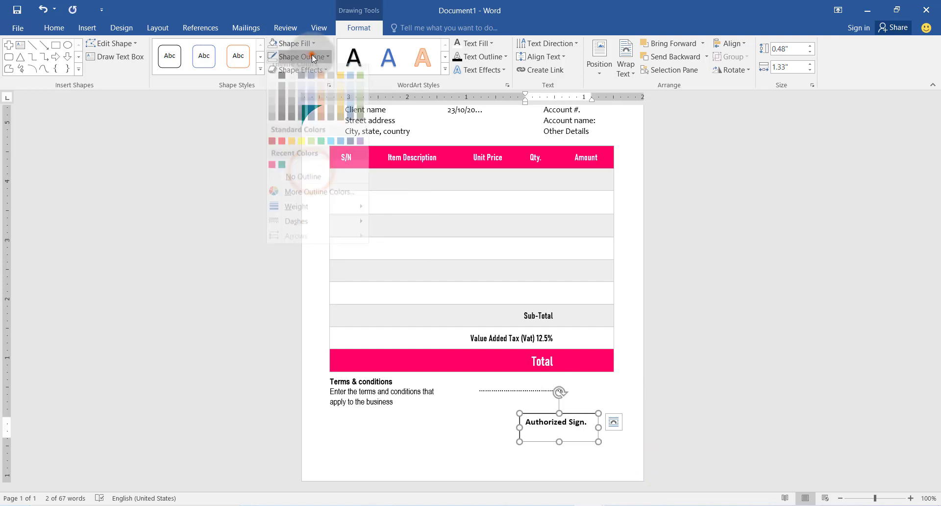
click(311, 184)
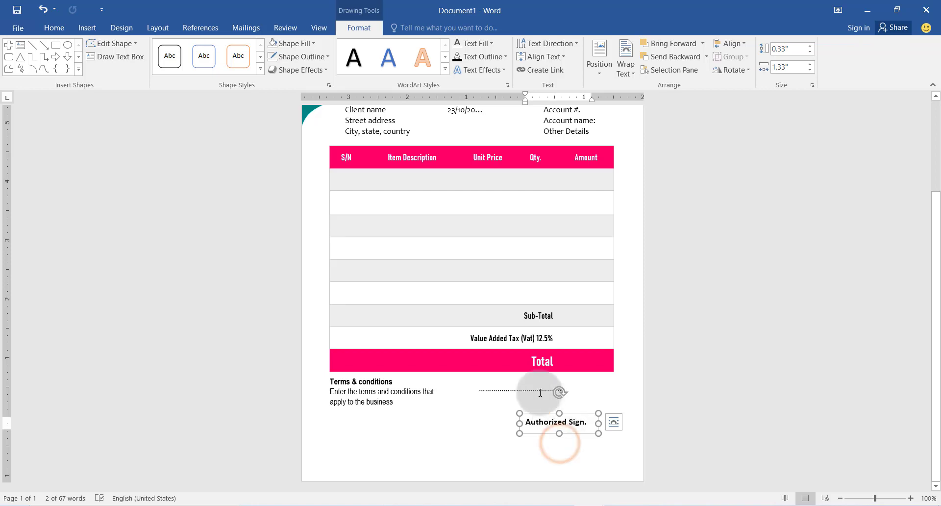
drag(539, 390, 590, 409)
click(577, 422)
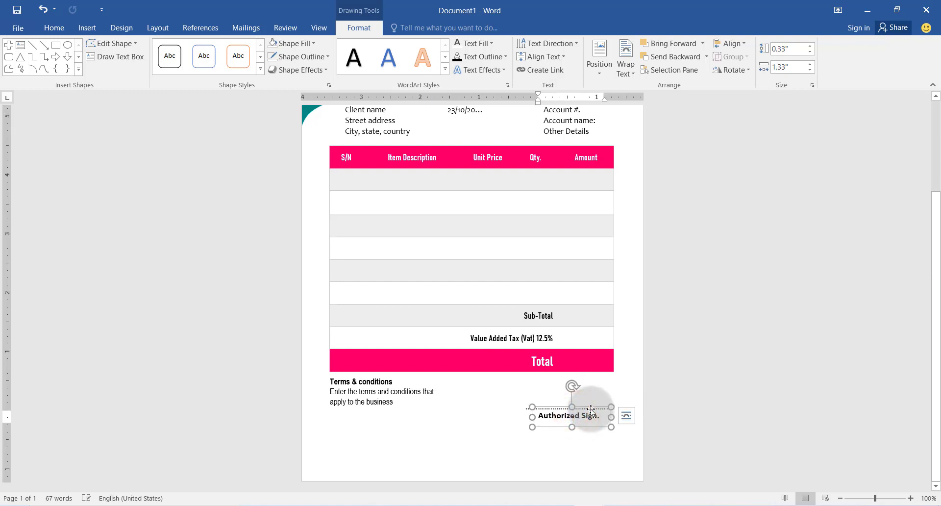
drag(591, 410, 590, 411)
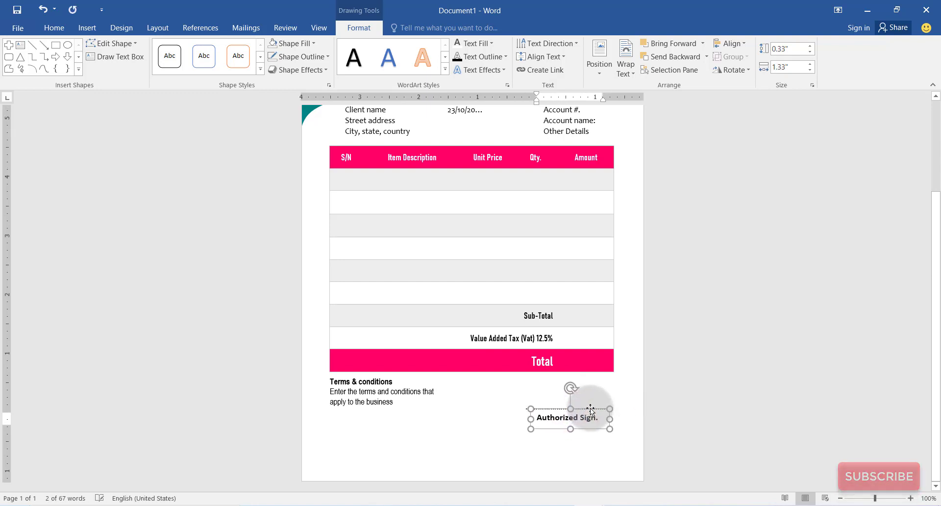
Shift the terms block slightly down and draw a freeform triangle in the bottom-left corner.
click(510, 434)
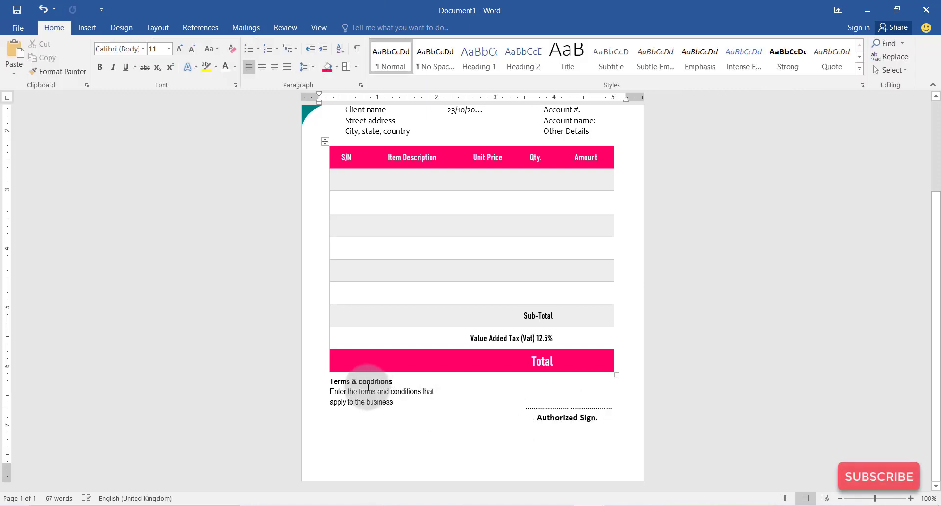
drag(362, 375, 361, 382)
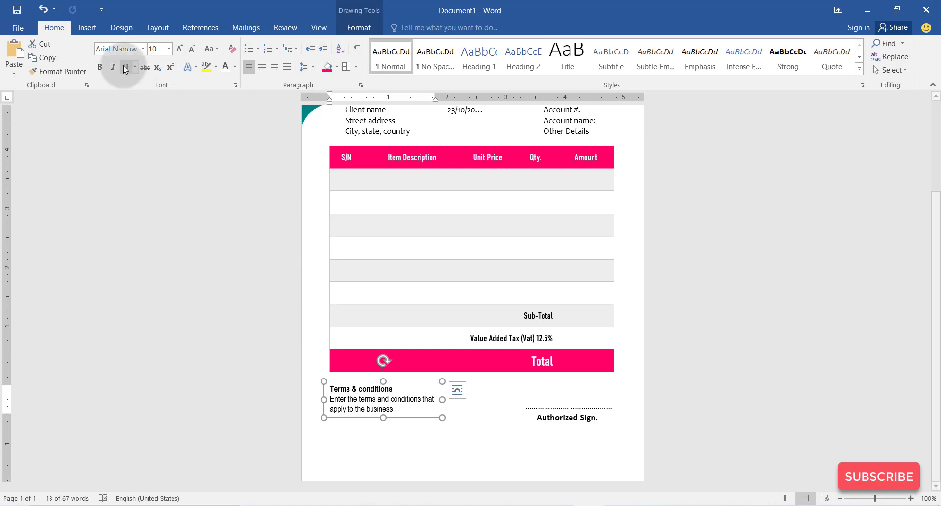
click(76, 30)
click(172, 76)
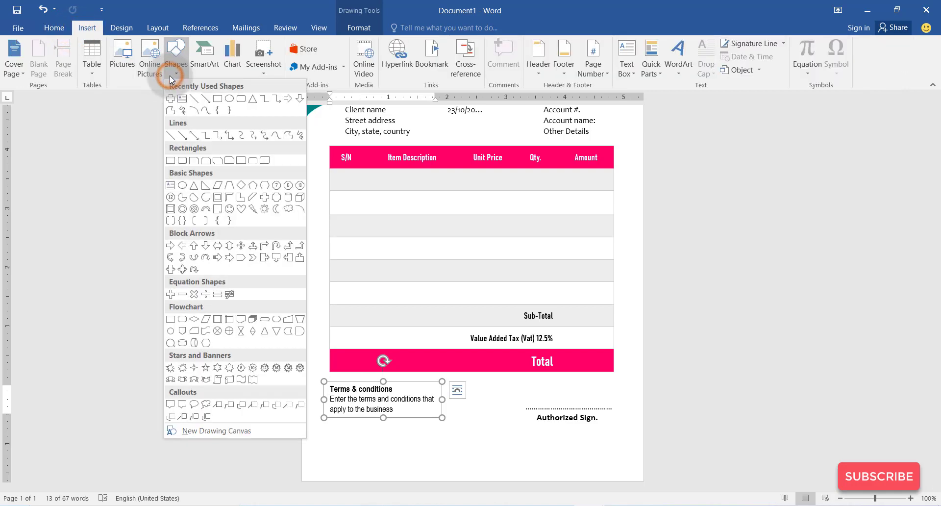
click(289, 139)
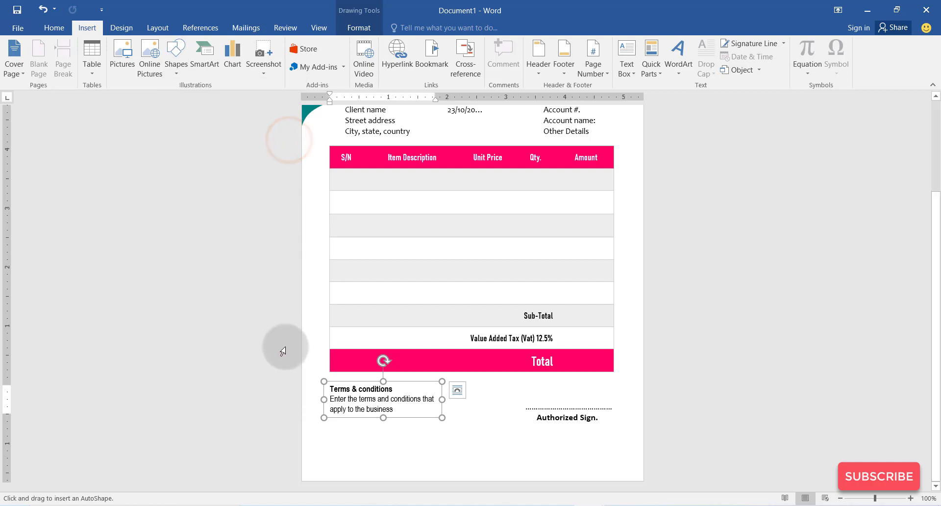
click(301, 435)
click(375, 488)
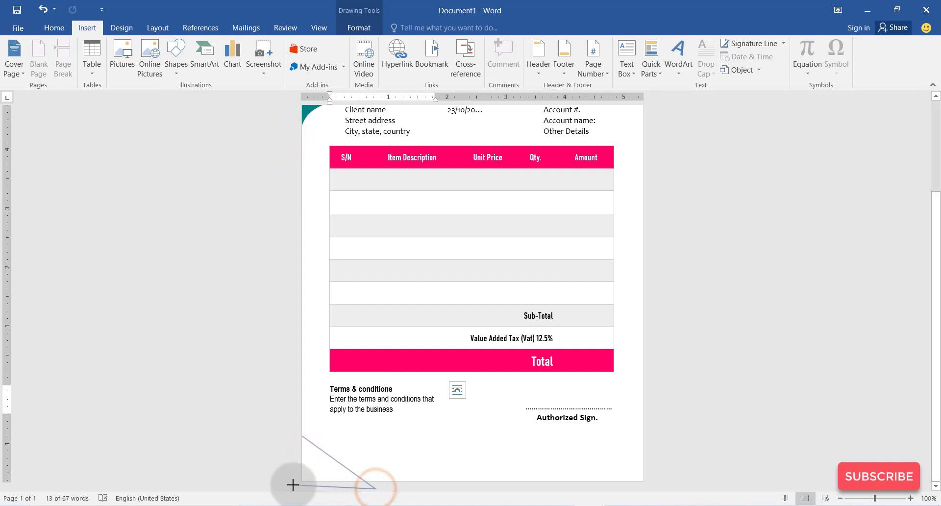
click(293, 484)
click(301, 436)
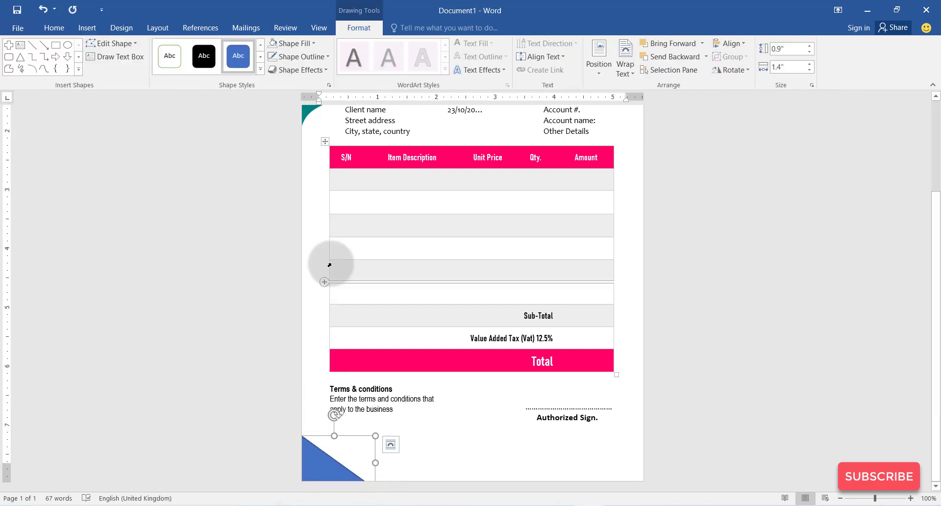
Fill the corner triangle dark teal and remove its outline.
click(303, 45)
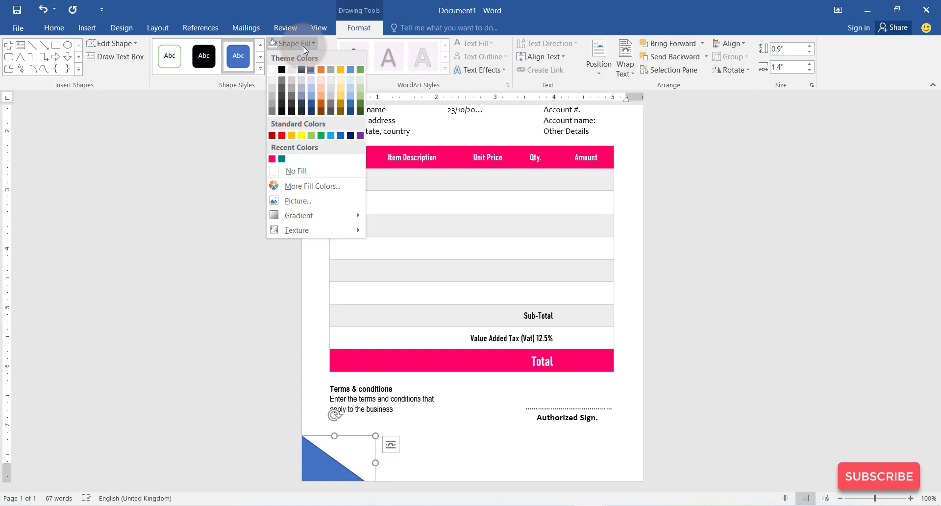
click(303, 185)
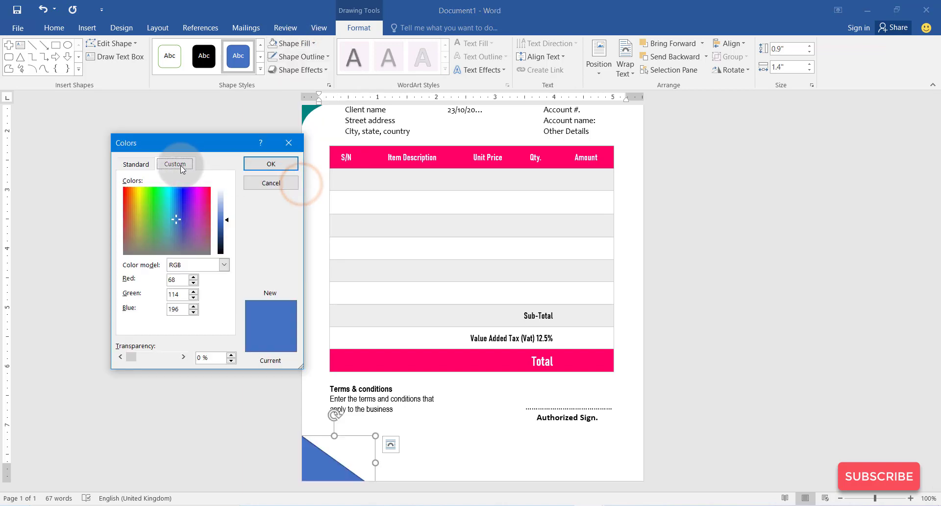
click(136, 164)
click(143, 197)
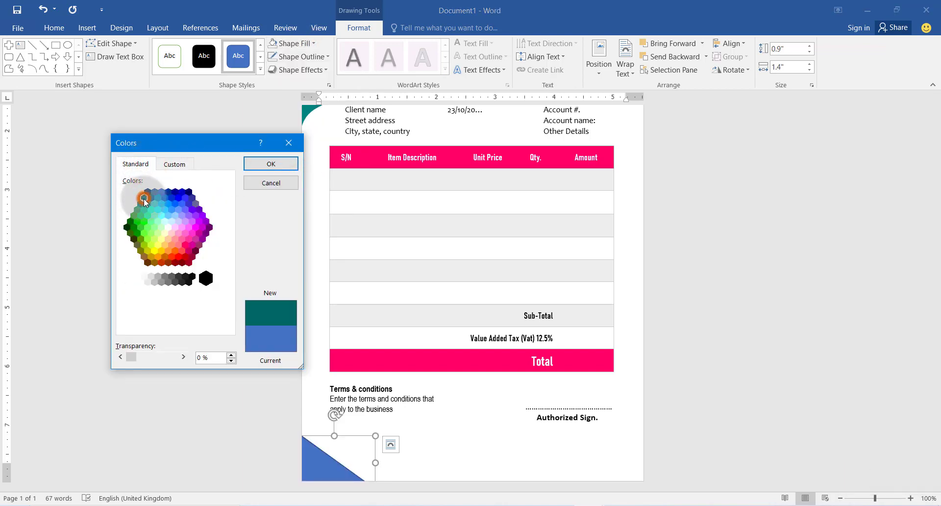
click(248, 165)
click(295, 56)
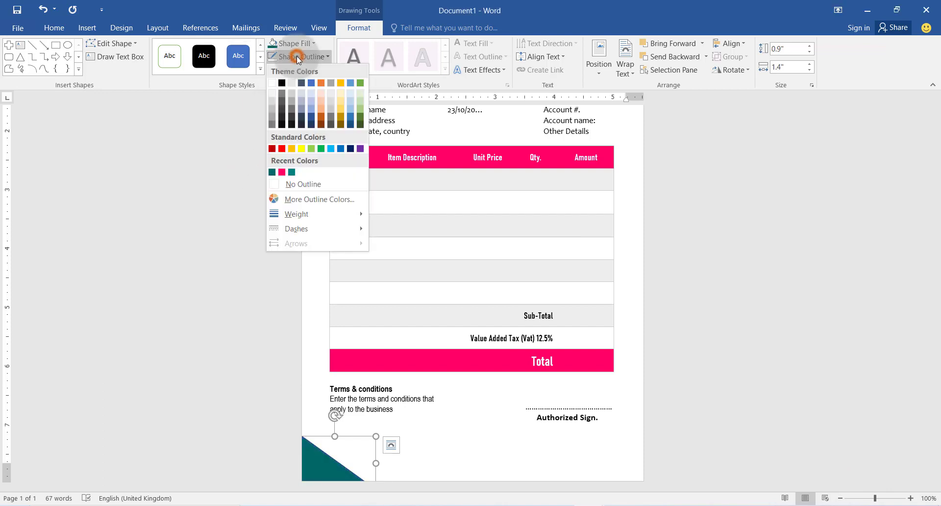
click(302, 181)
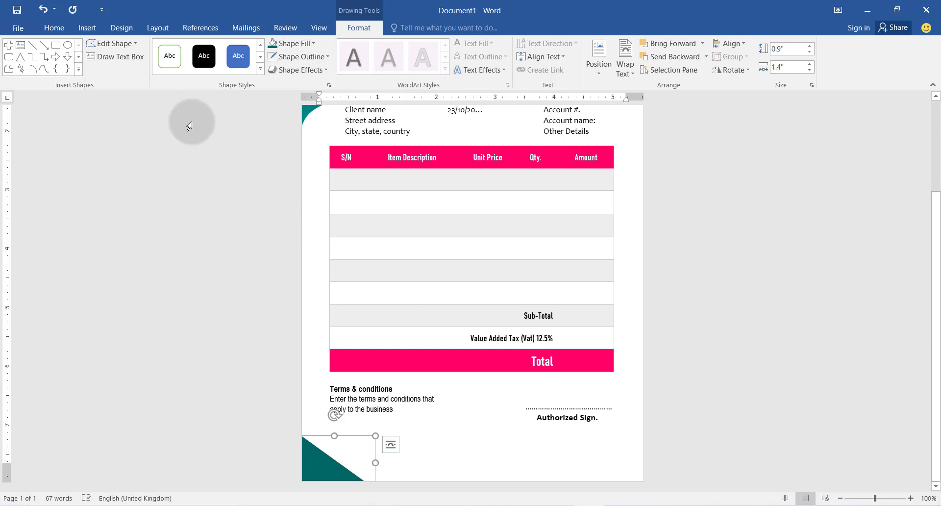
Draw a second, taller freeform triangle along the page's left edge down to the bottom.
click(79, 70)
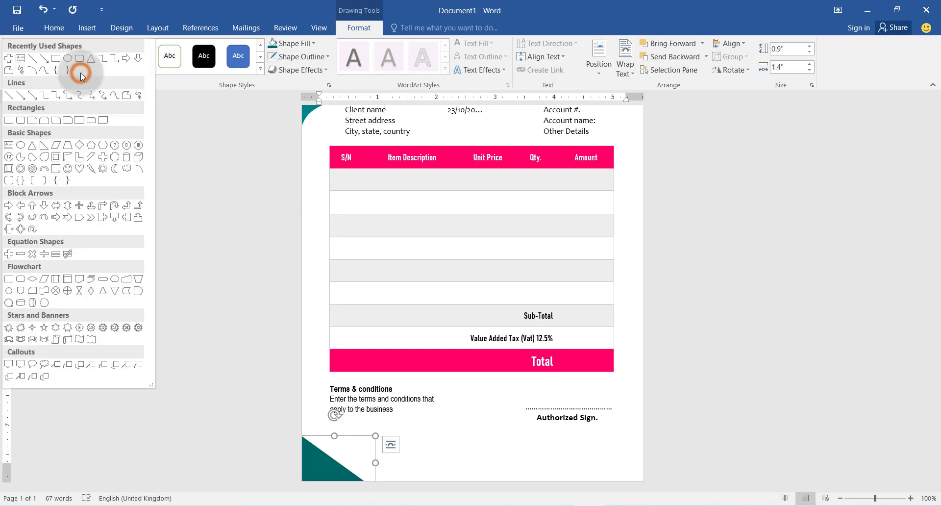
click(126, 99)
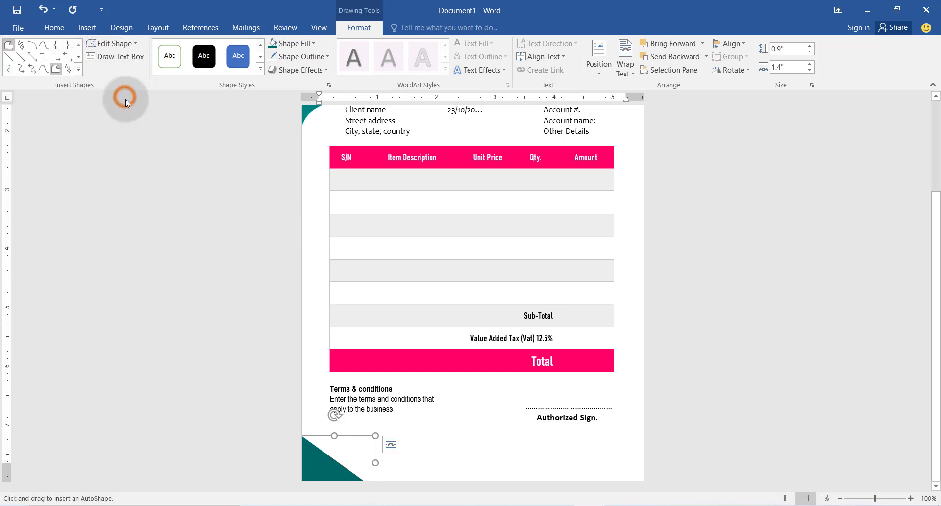
click(302, 359)
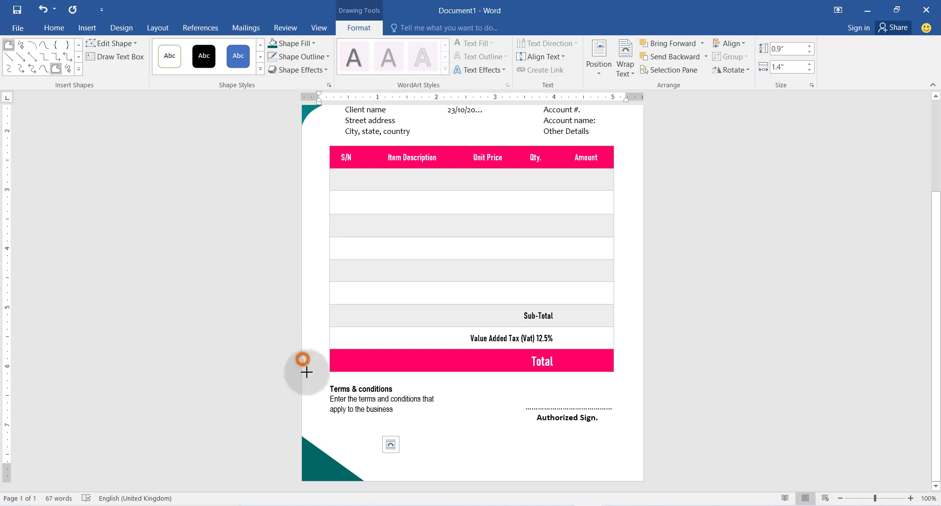
click(368, 489)
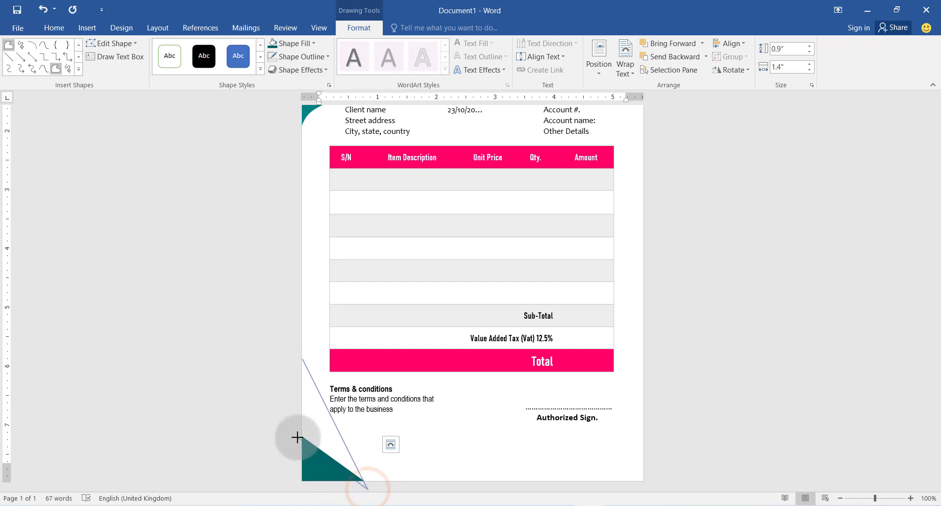
click(297, 435)
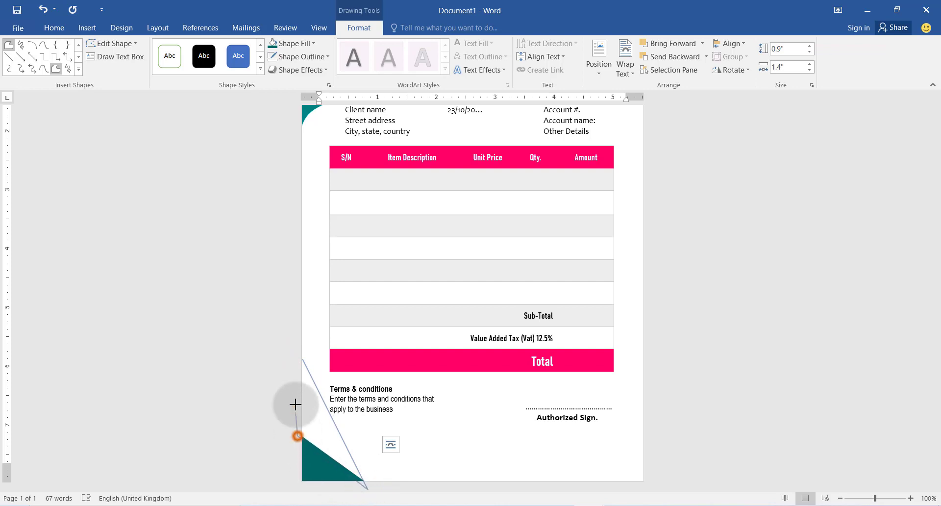
click(302, 360)
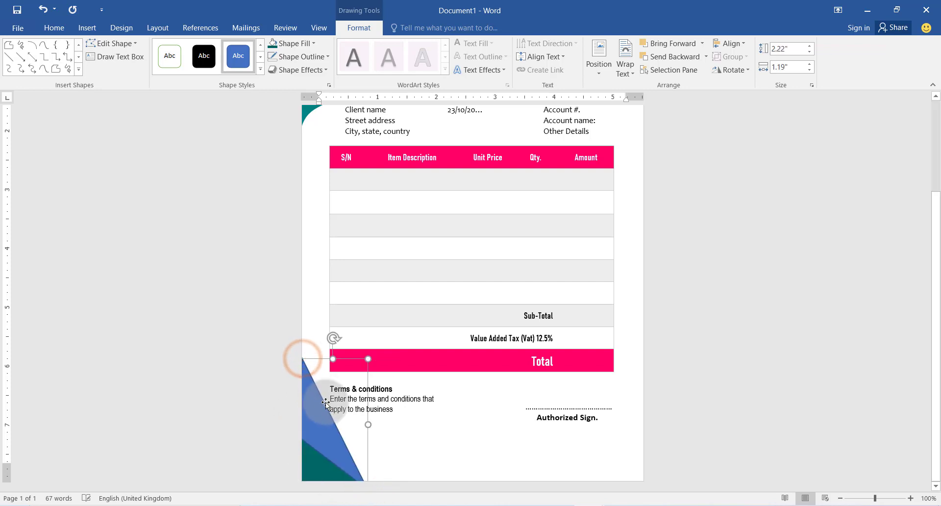
Widen the blue triangle slightly and edit its top-left corner point.
click(325, 401)
drag(337, 439, 339, 439)
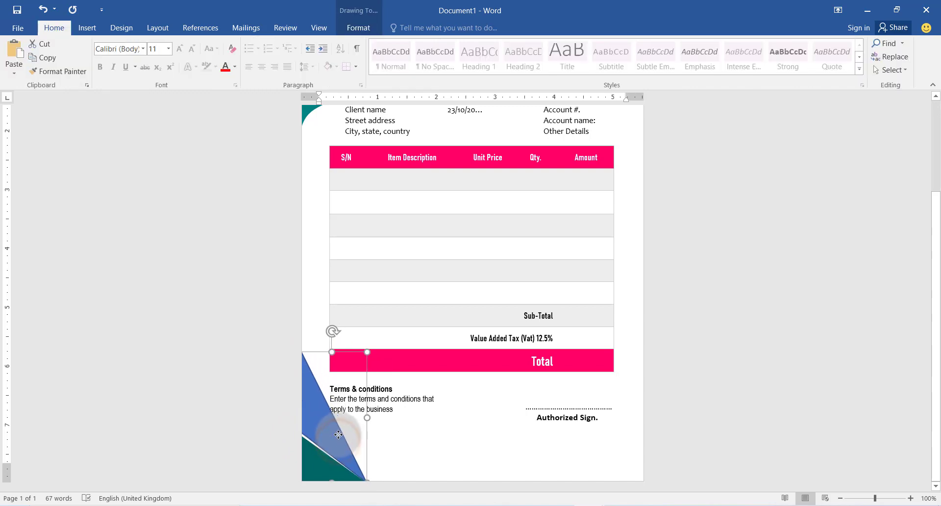
key(ctrl+z)
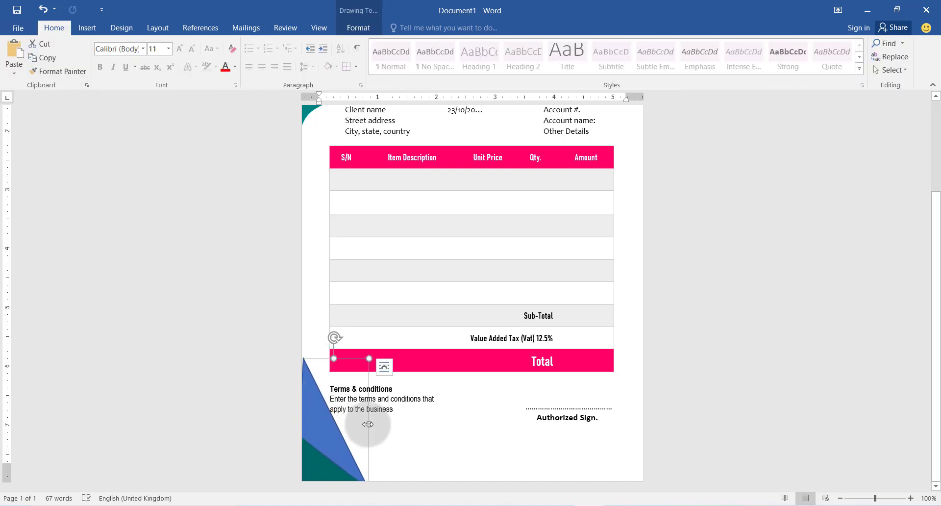
click(344, 416)
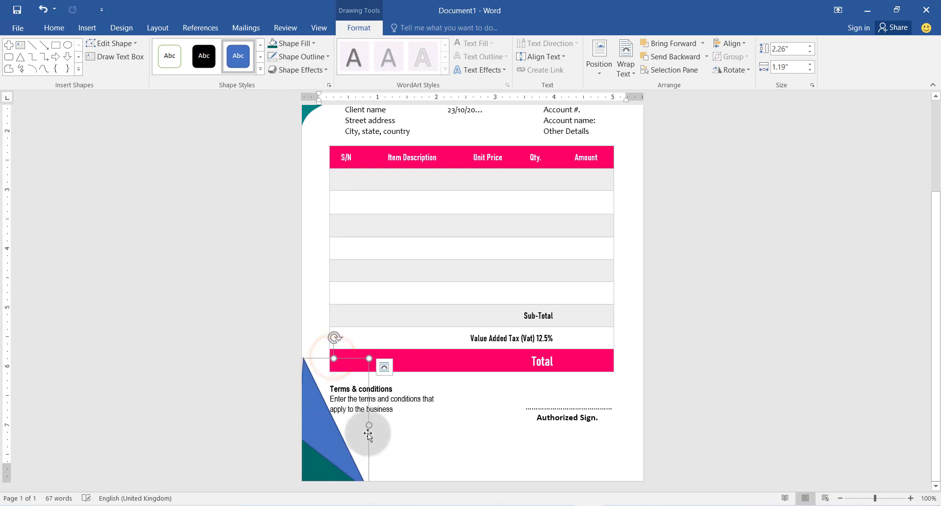
mouse_move(369, 424)
mouse_down()
mouse_move(379, 422)
mouse_move(369, 422)
mouse_up()
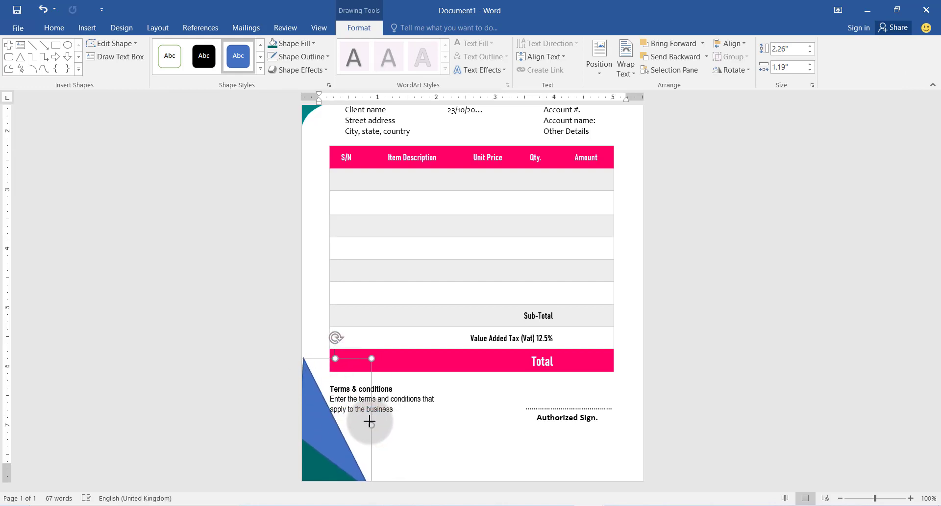
click(135, 44)
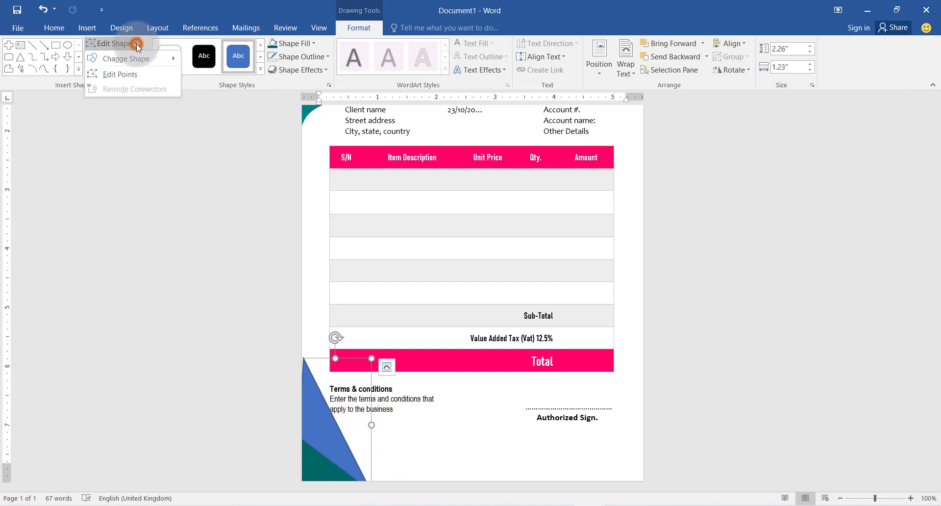
click(136, 73)
click(303, 357)
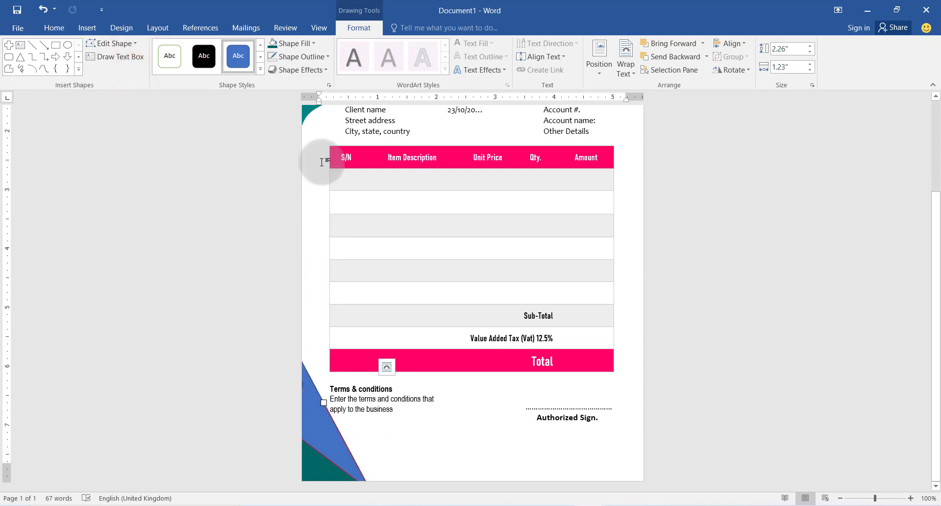
Fill the blue triangle dark teal at 86% transparency with no outline.
click(309, 44)
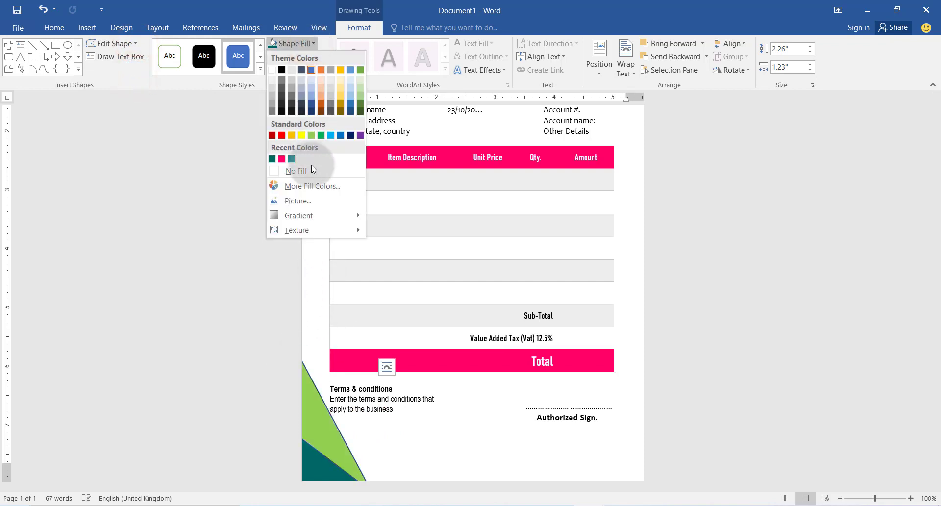
click(313, 185)
click(146, 165)
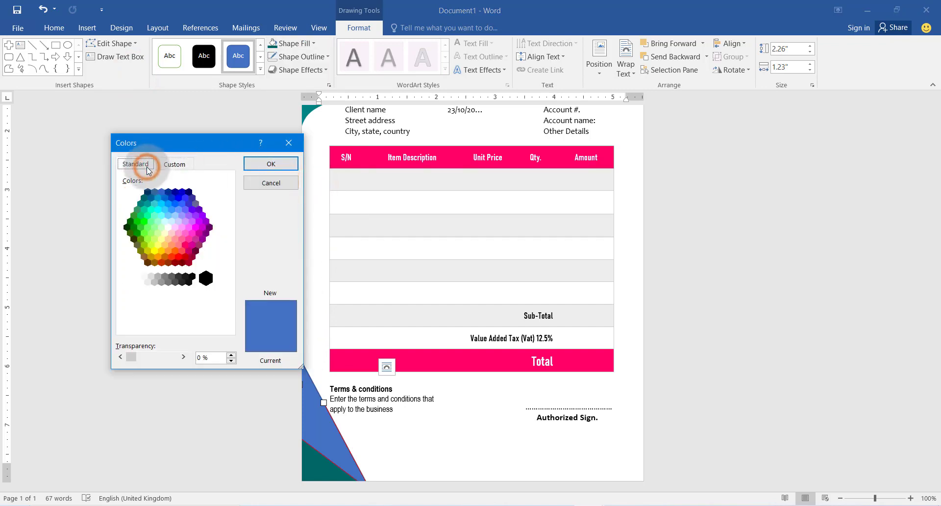
click(144, 198)
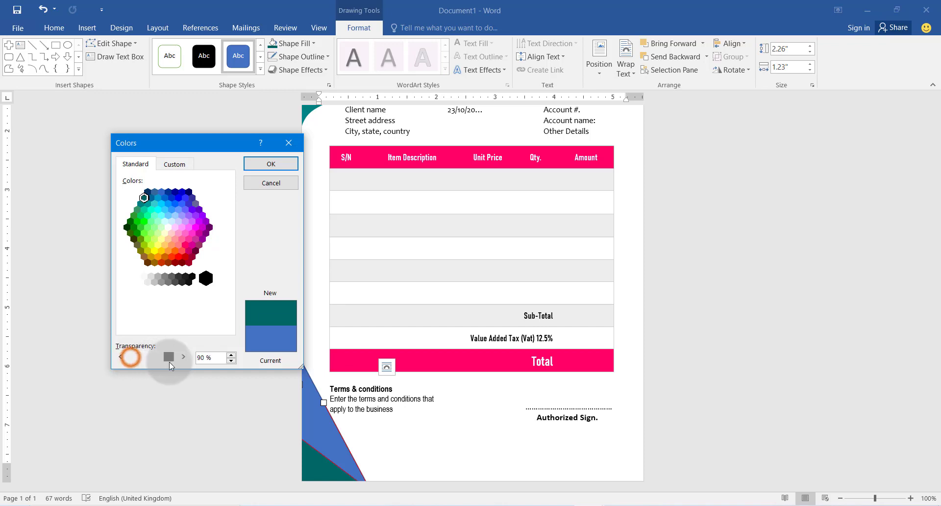
drag(169, 362, 167, 363)
click(266, 166)
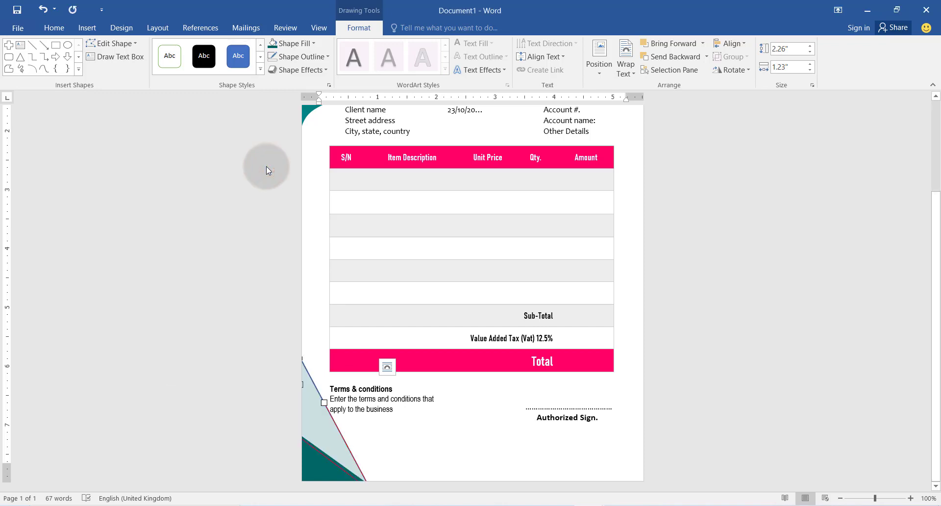
click(295, 57)
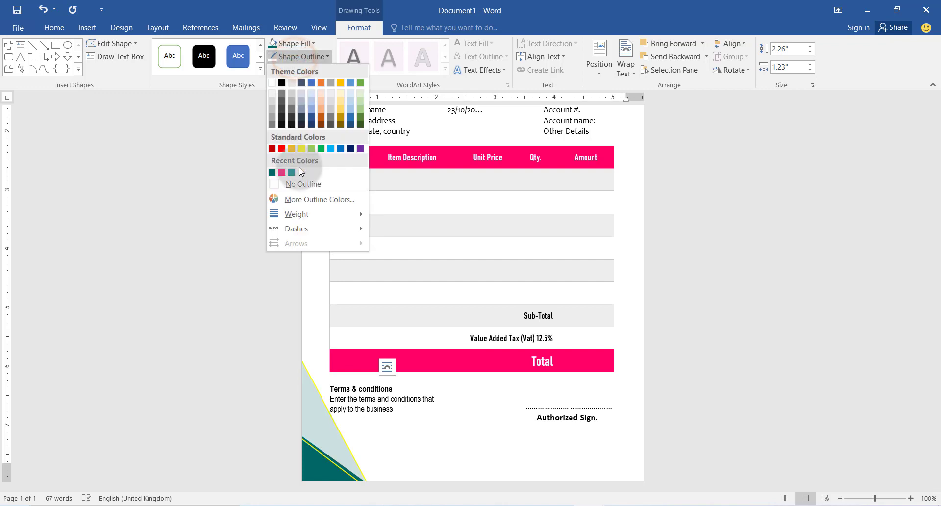
click(301, 184)
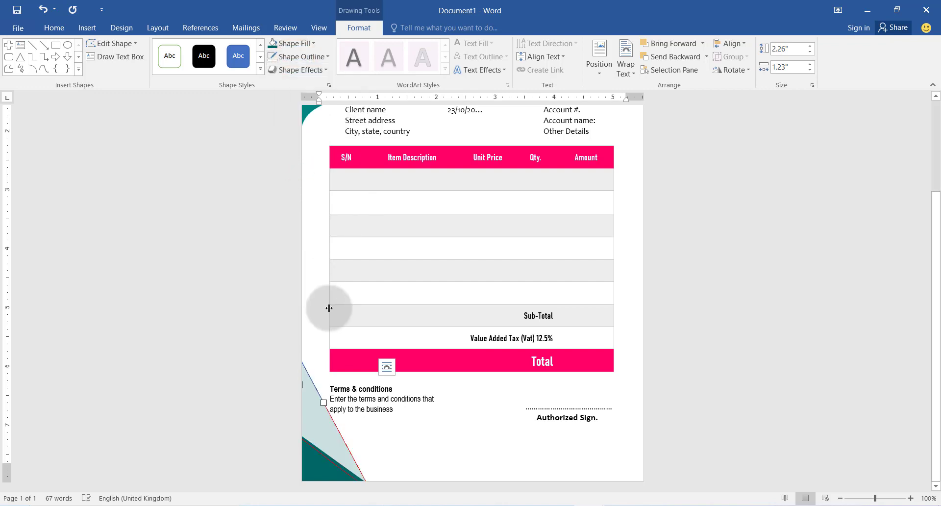
click(366, 428)
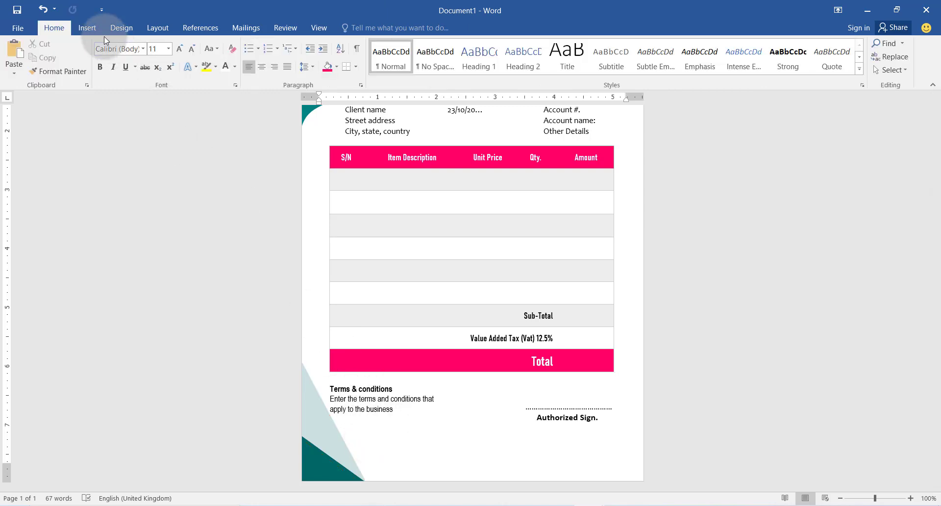
Draw a freeform triangle below the terms text at the page bottom.
click(88, 29)
click(176, 58)
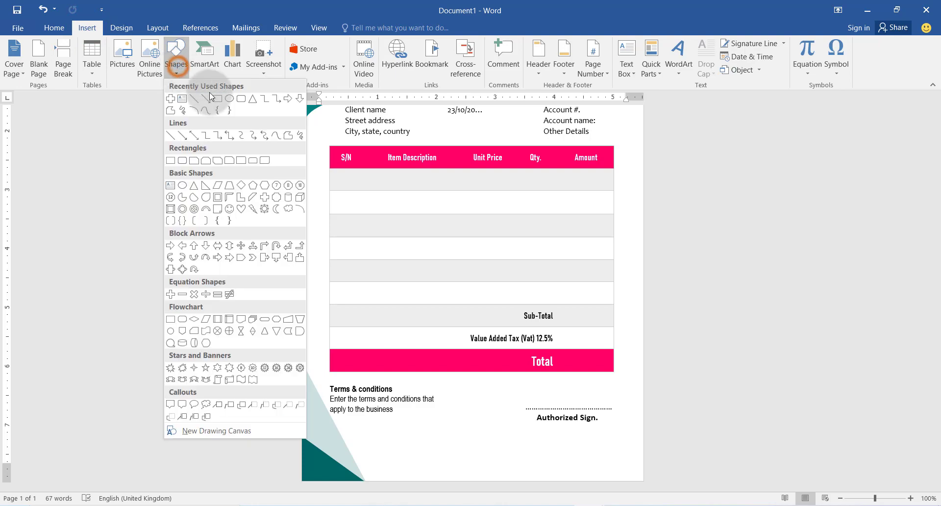
click(287, 135)
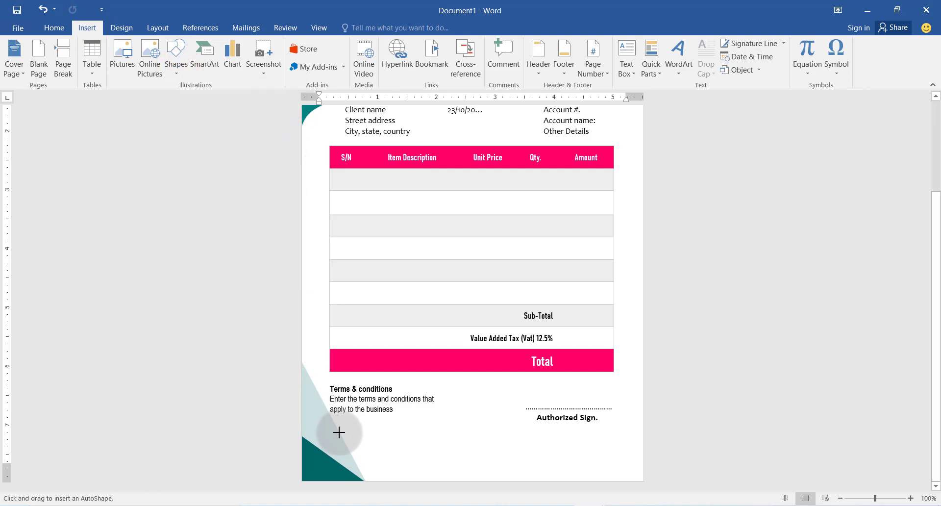
mouse_move(338, 432)
mouse_down()
mouse_move(435, 485)
mouse_move(451, 483)
mouse_up()
click(450, 483)
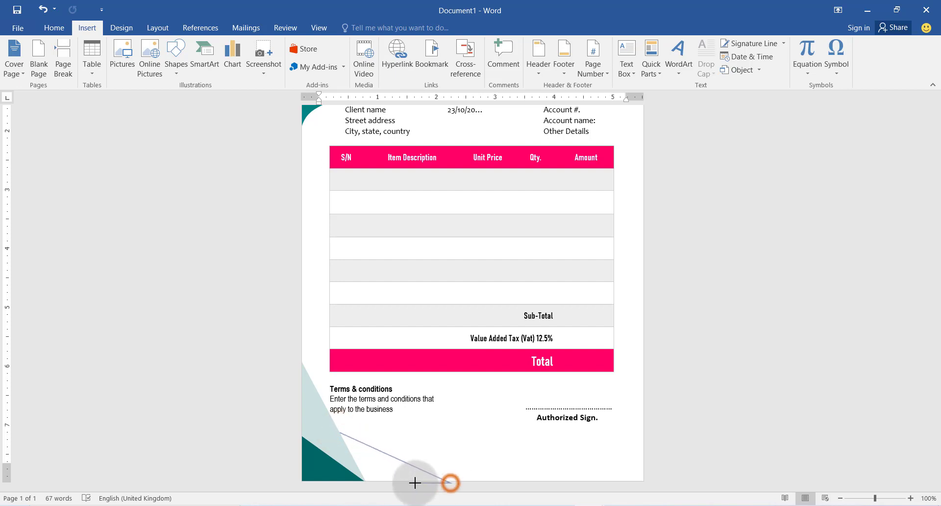
click(366, 482)
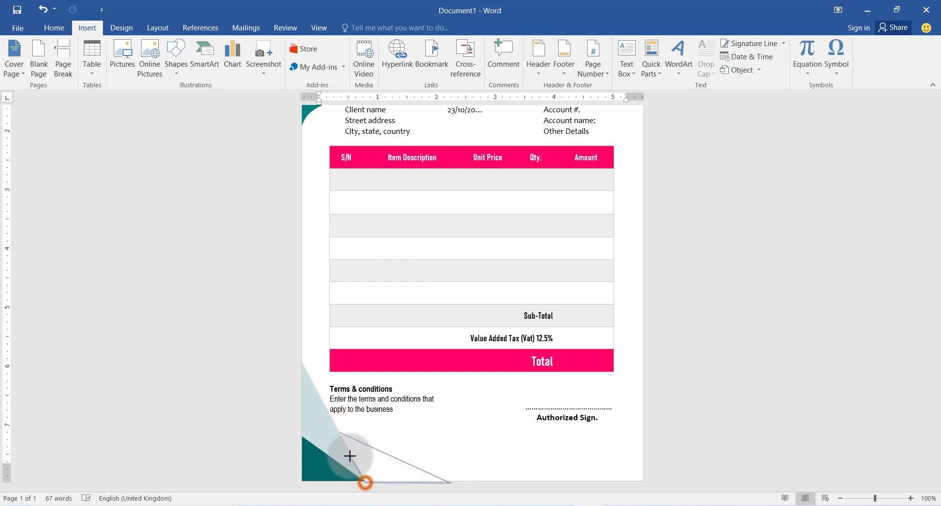
click(338, 432)
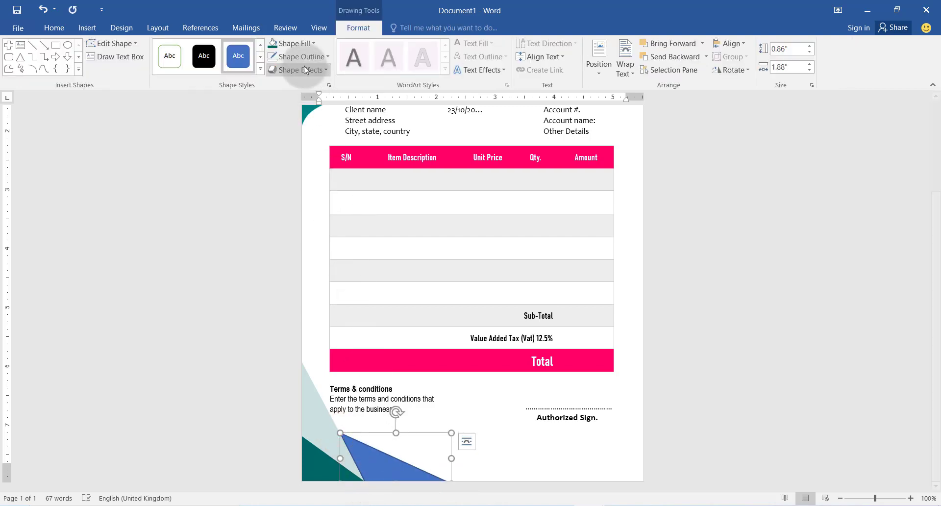
Fill the new triangle dark teal at 80% transparency and remove its outline.
click(294, 43)
click(307, 185)
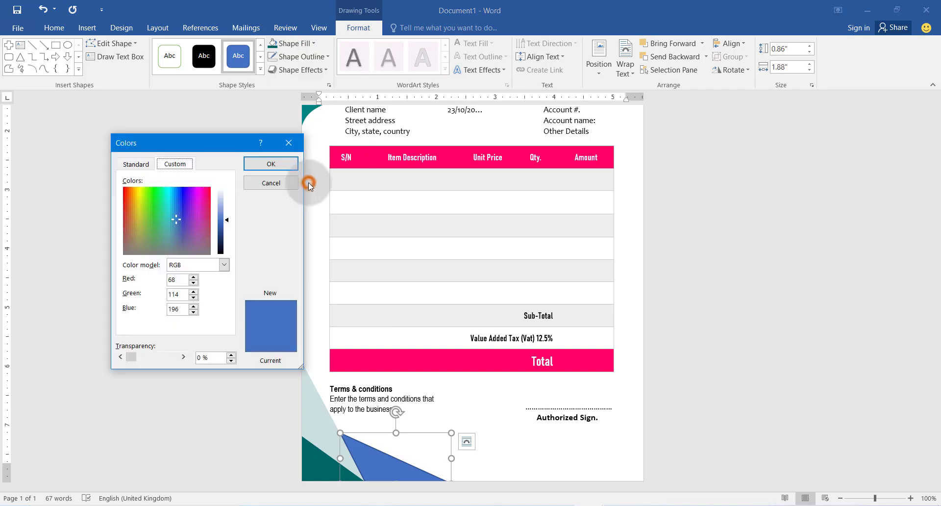
click(137, 164)
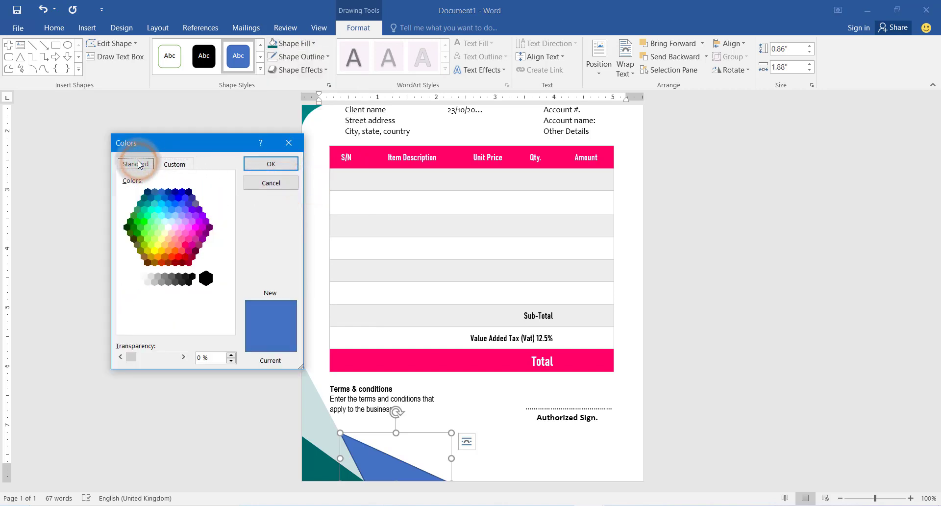
click(143, 197)
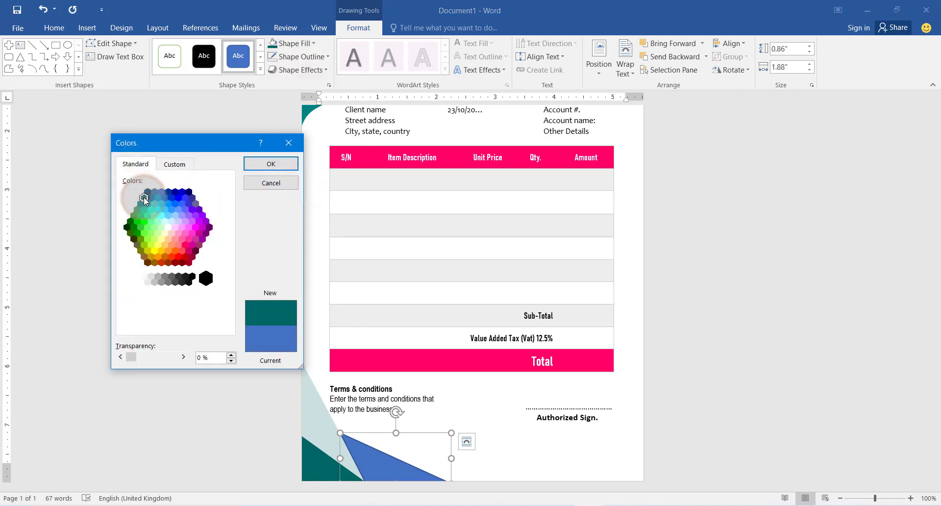
drag(131, 356, 166, 358)
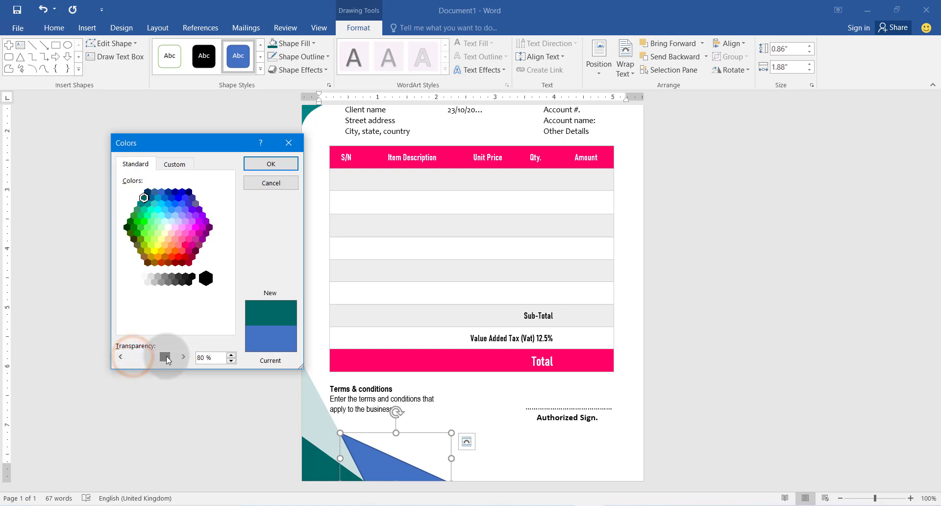
click(269, 167)
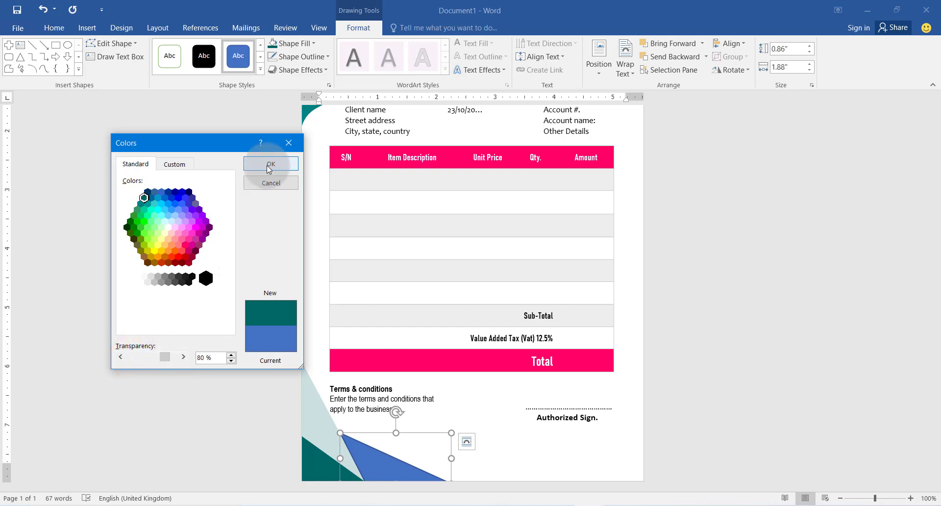
click(300, 56)
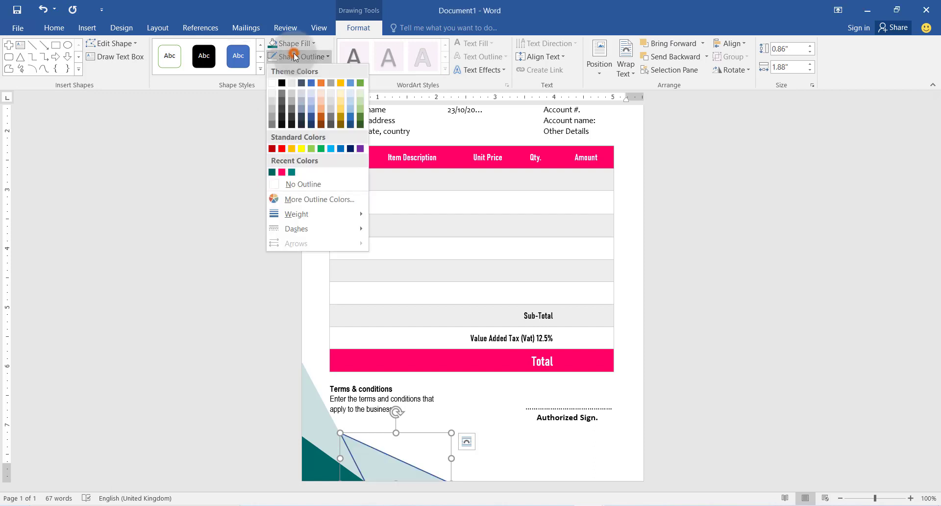
click(290, 183)
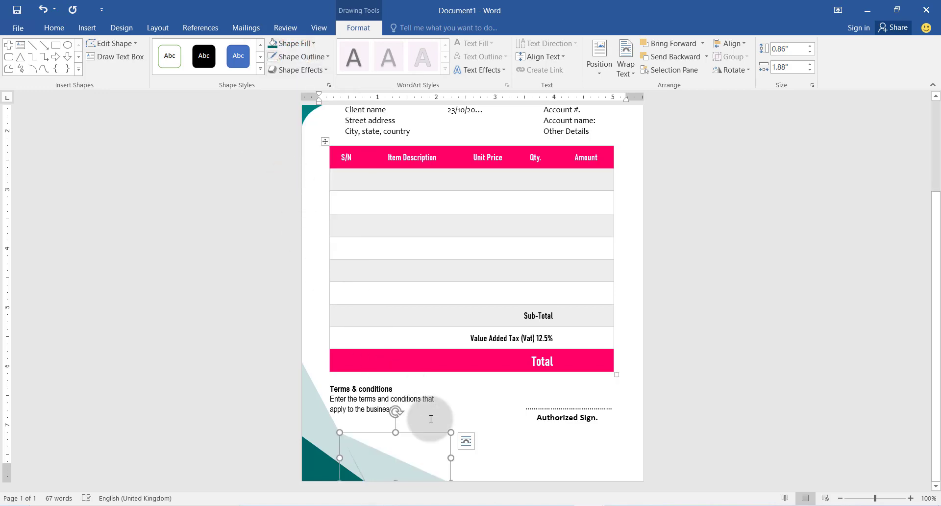
click(479, 475)
click(387, 460)
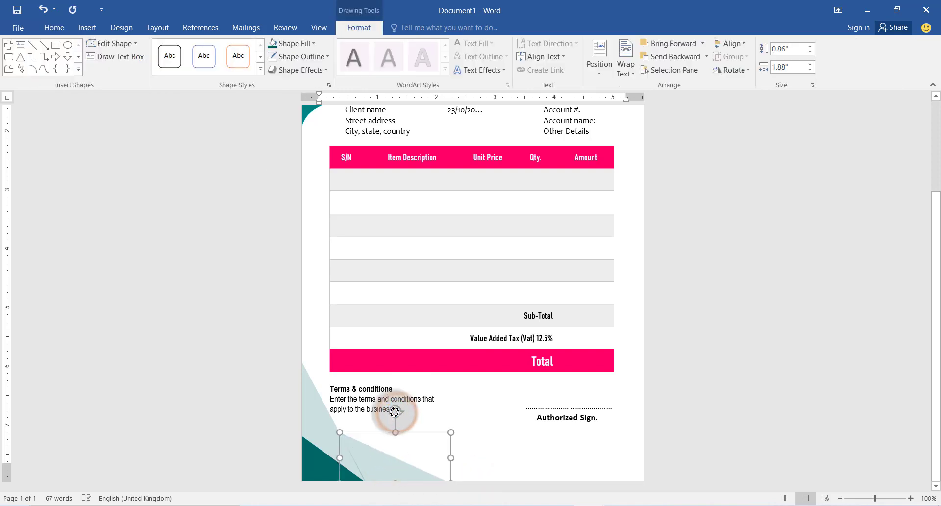
click(535, 488)
key(alt+shift)
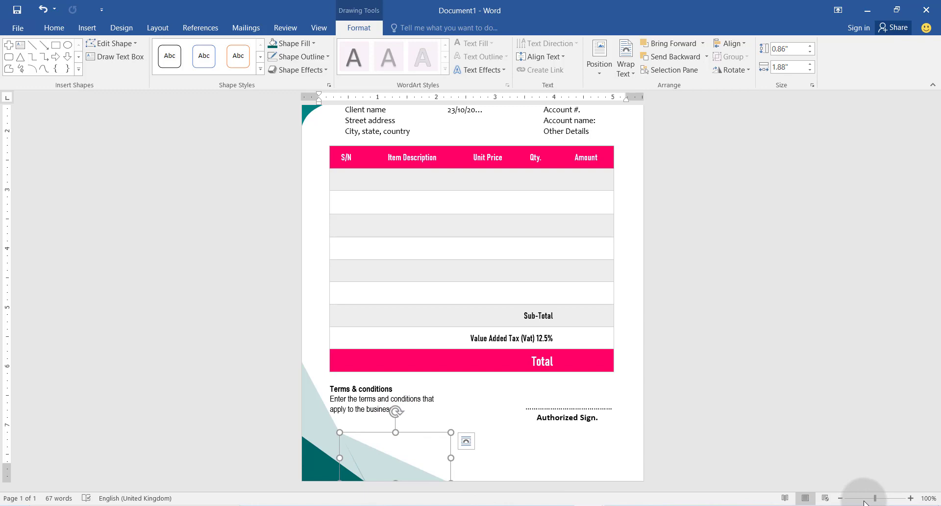
Level the pale teal triangle under the terms and resize it to 0.83" by 1.9".
ctrl+scroll(865, 500, up, 8)
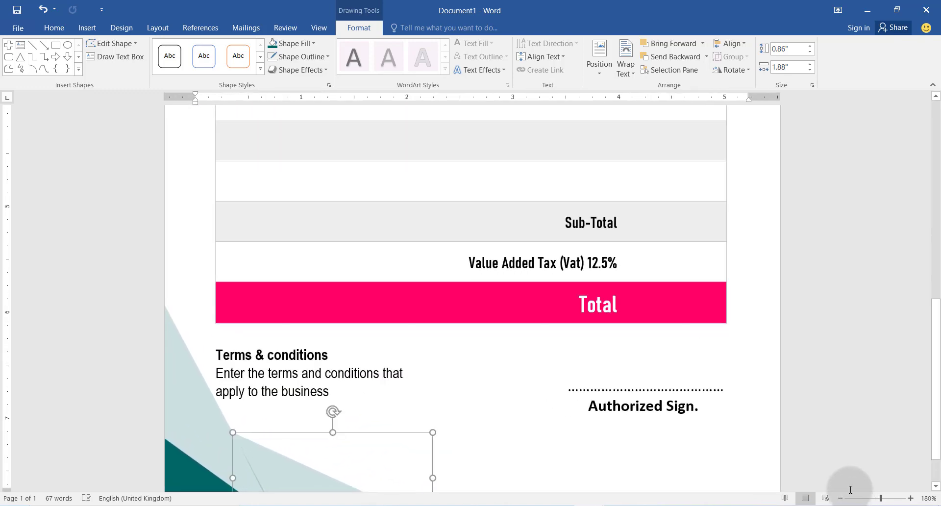
scroll(925, 451, down, 2)
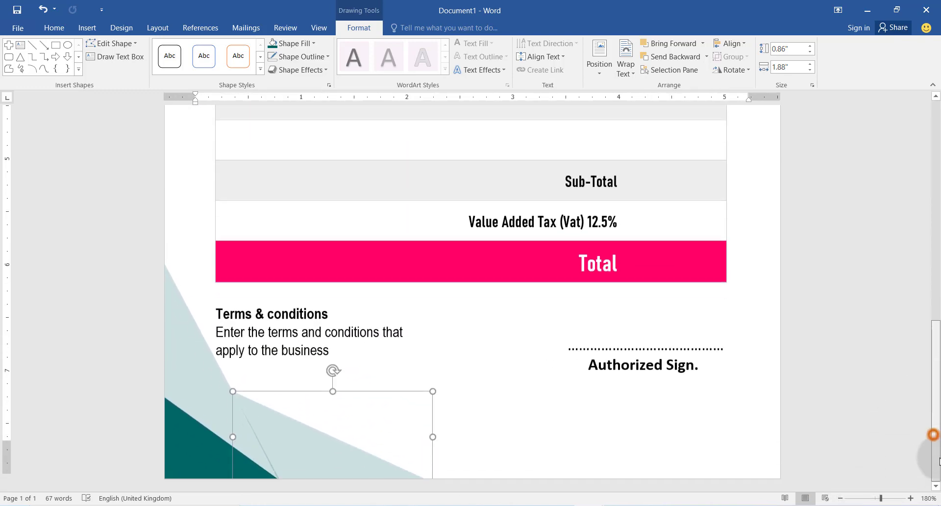
click(337, 446)
drag(332, 364, 329, 365)
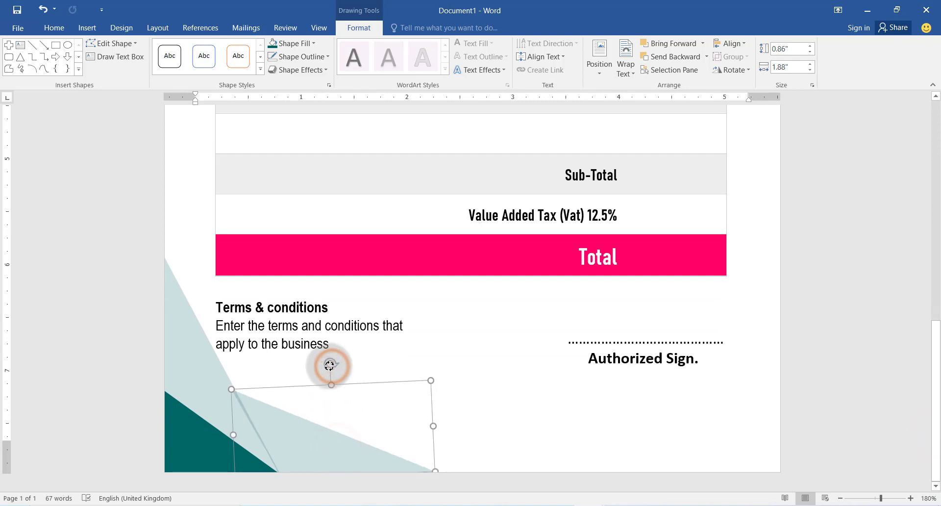
drag(304, 435, 309, 437)
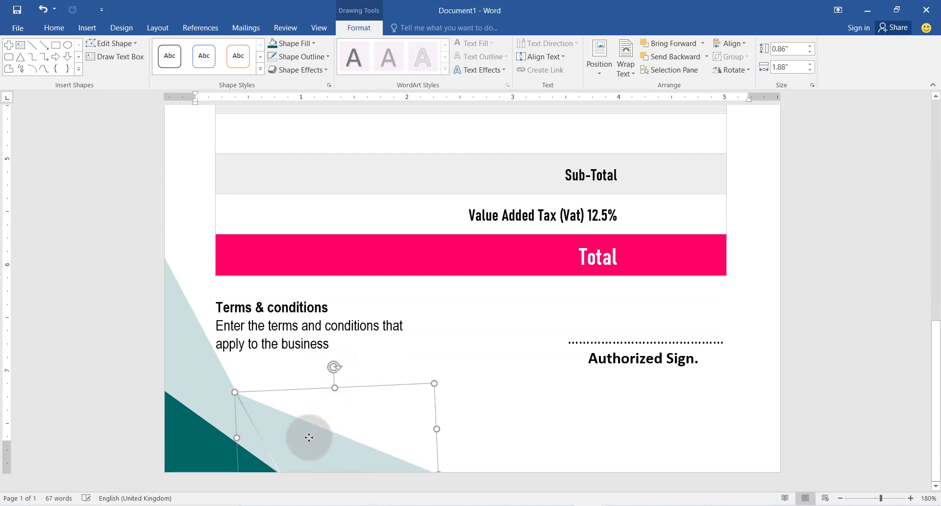
drag(332, 367, 336, 366)
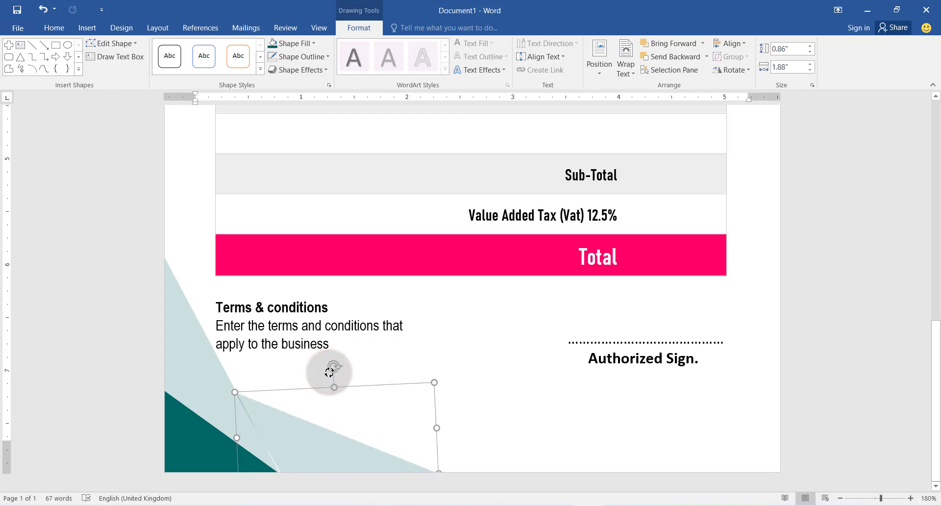
drag(238, 388, 237, 391)
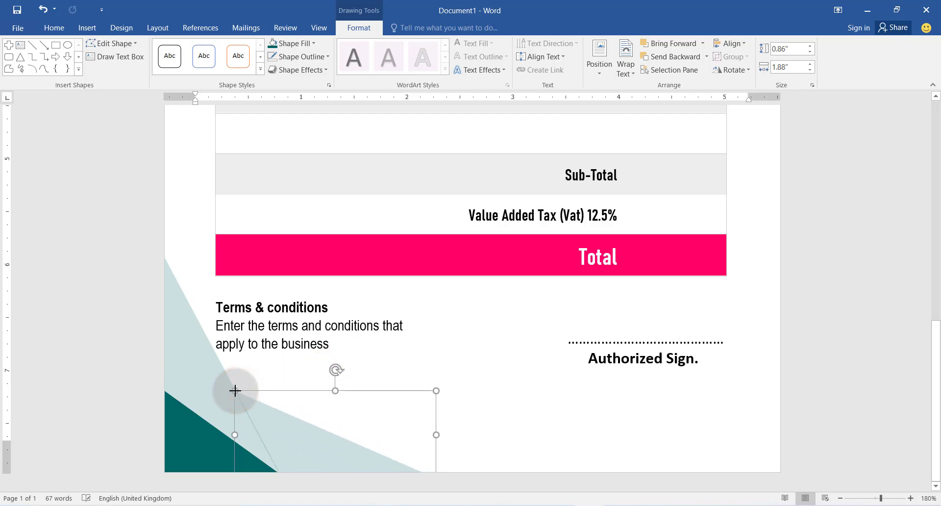
click(351, 442)
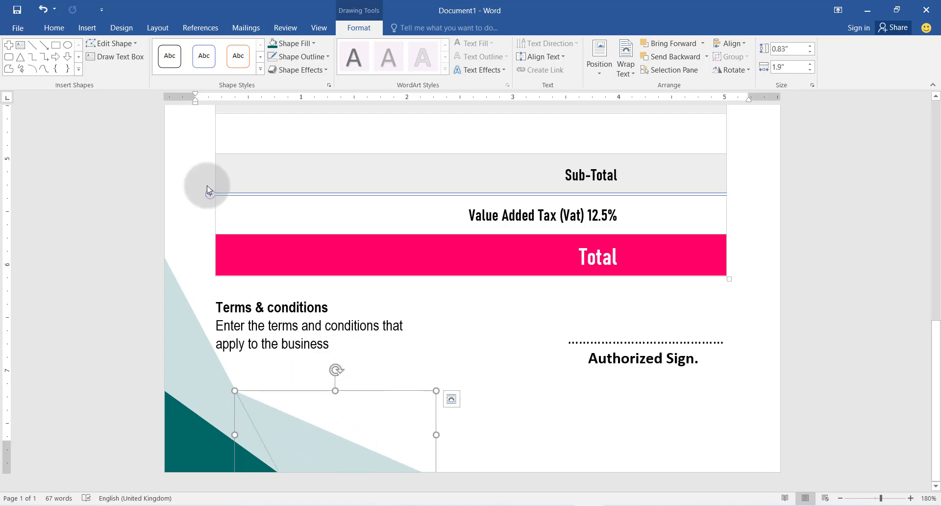
click(9, 69)
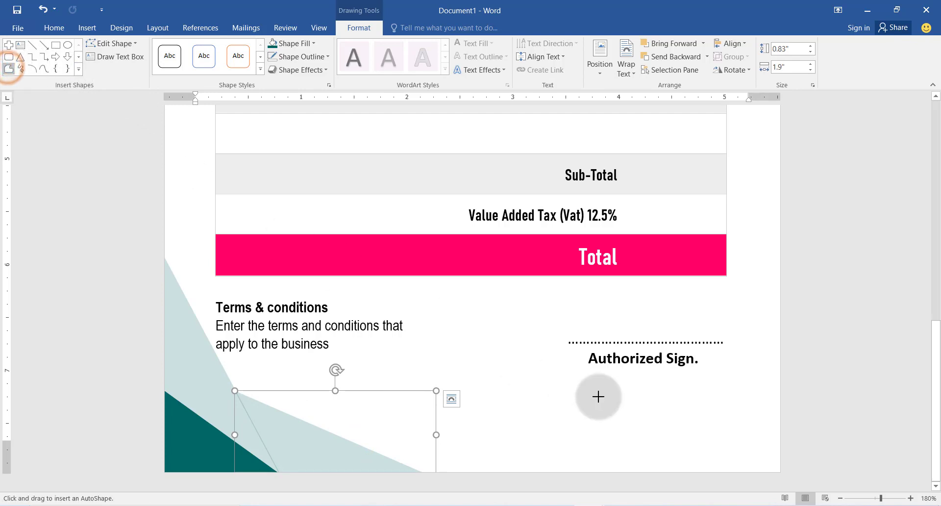
Draw a freeform triangle in the bottom-right corner beneath the signature.
click(780, 382)
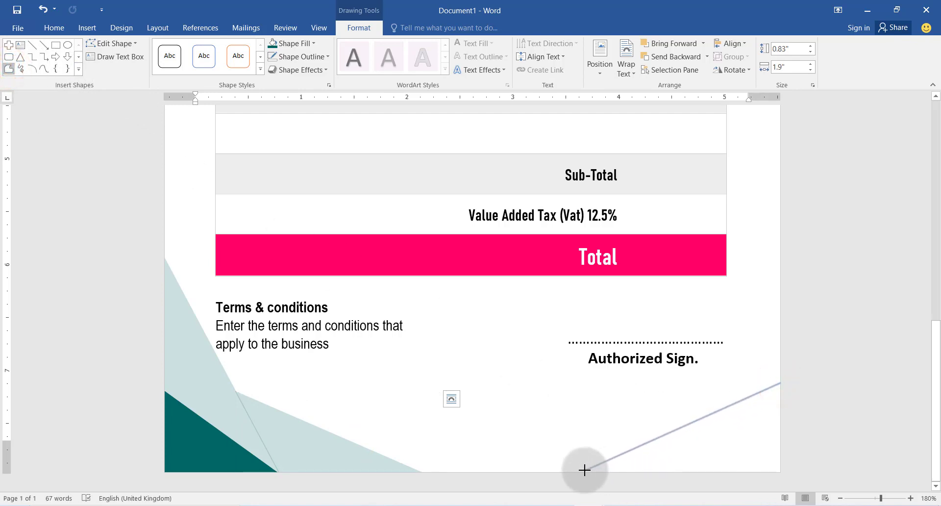
click(616, 472)
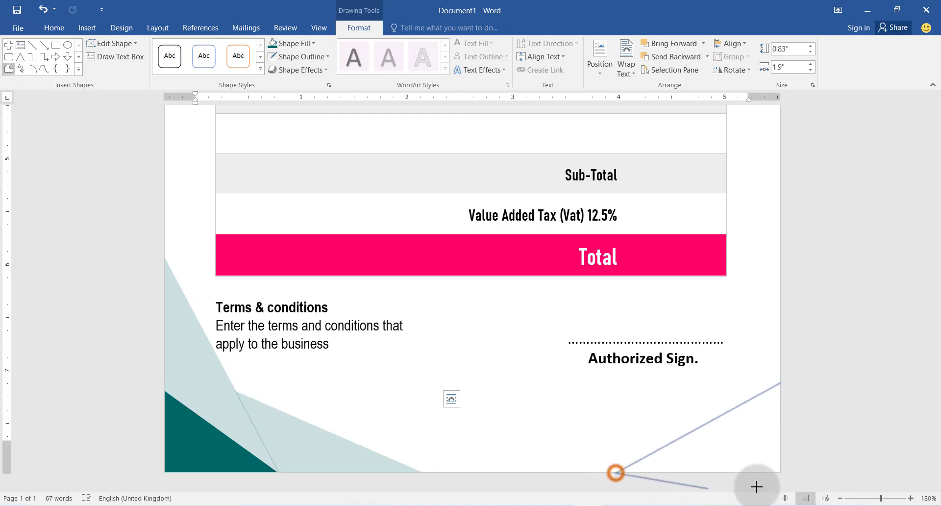
click(800, 475)
click(780, 383)
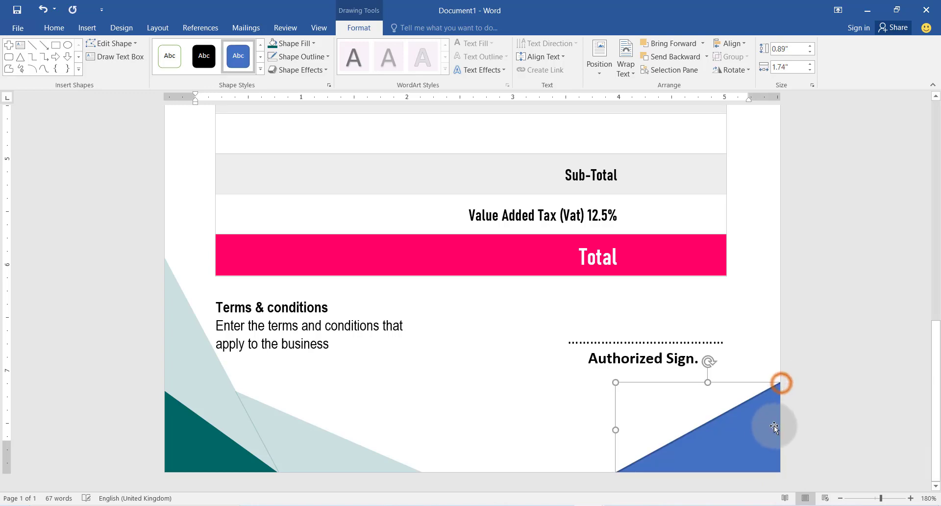
Fill the bottom-right triangle dark teal and remove its outline.
click(301, 44)
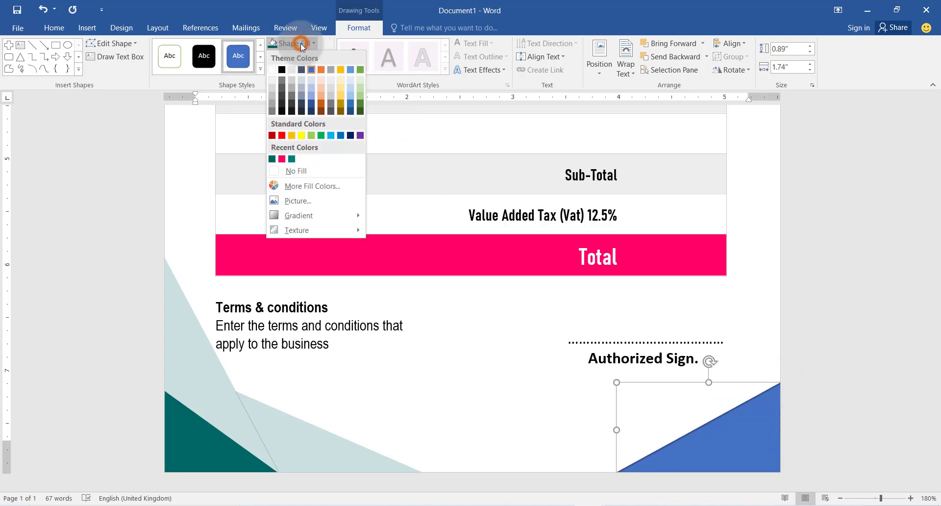
click(313, 185)
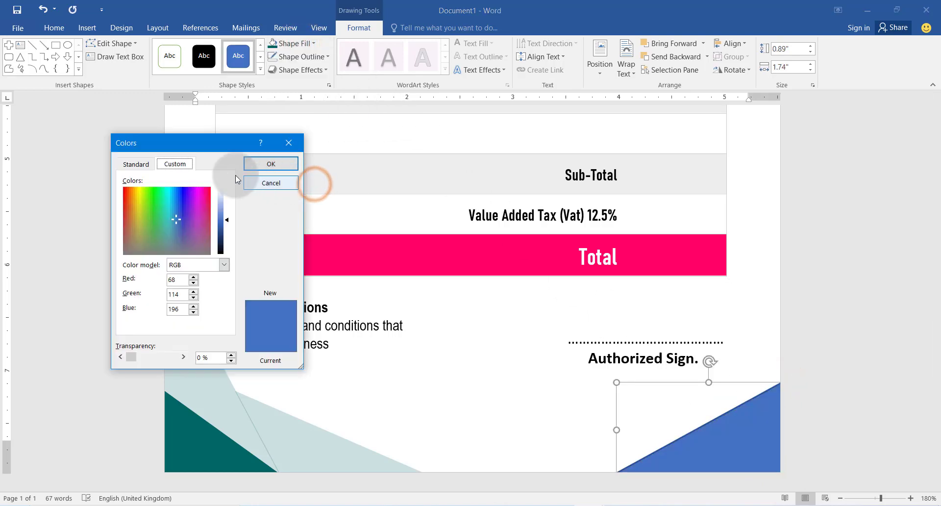
click(149, 165)
click(143, 198)
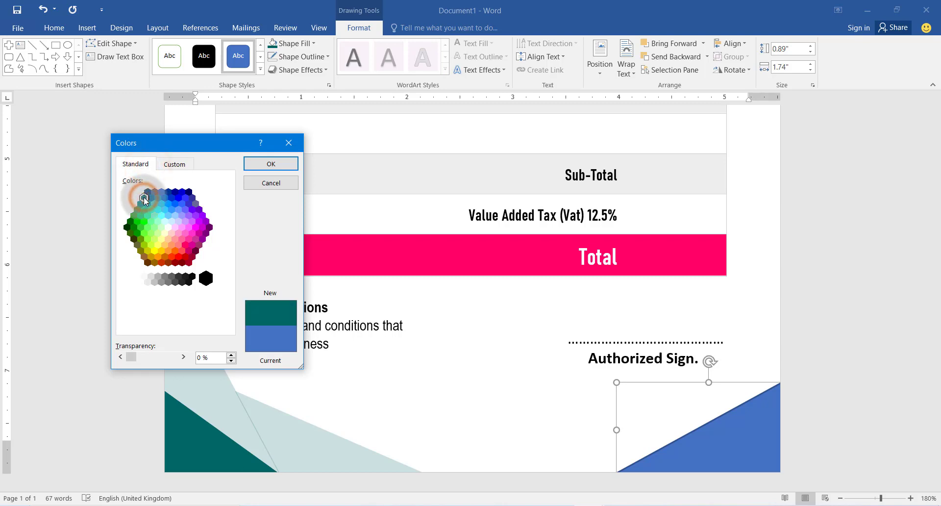
click(269, 164)
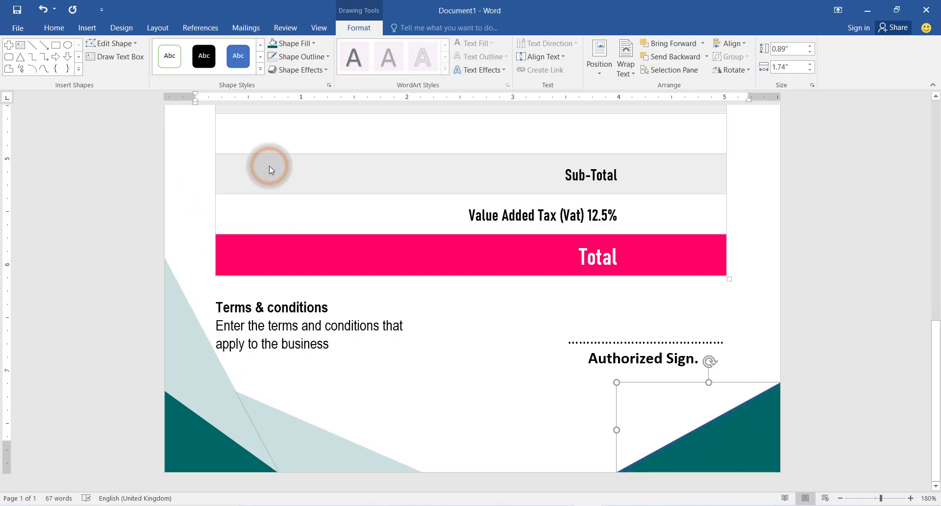
click(294, 57)
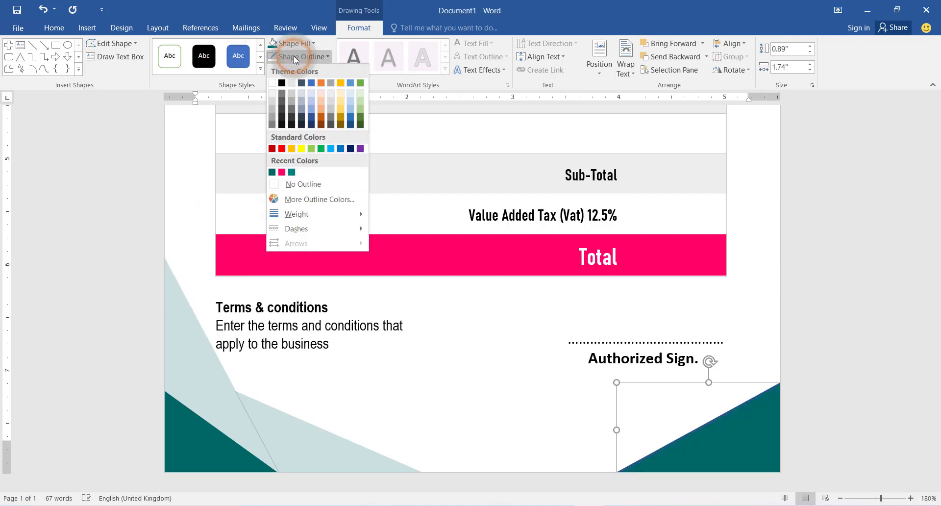
click(297, 183)
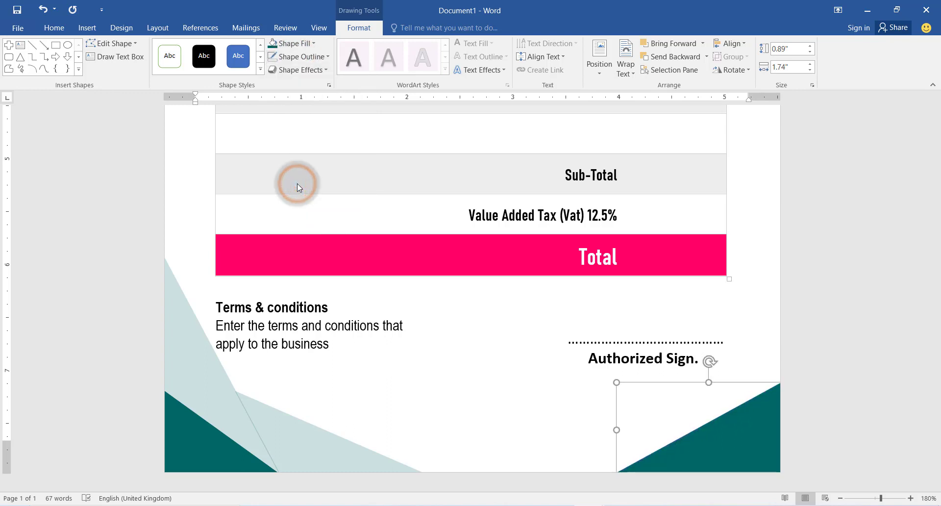
Draw a wide freeform triangle from the page's bottom centre to the right edge.
click(13, 73)
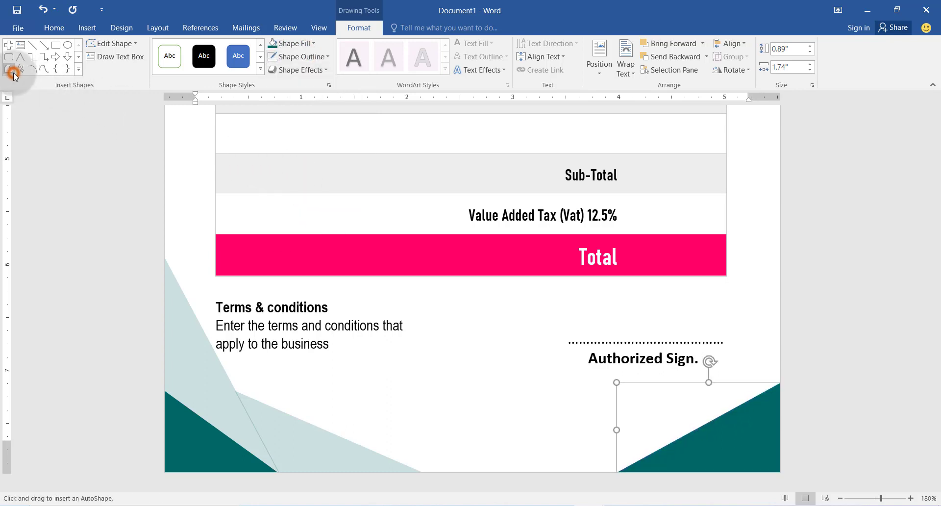
click(419, 471)
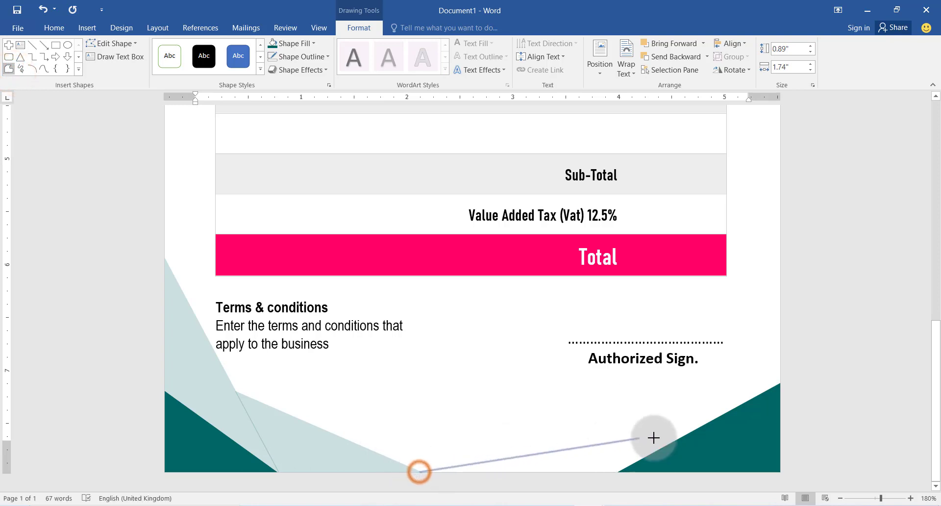
click(781, 383)
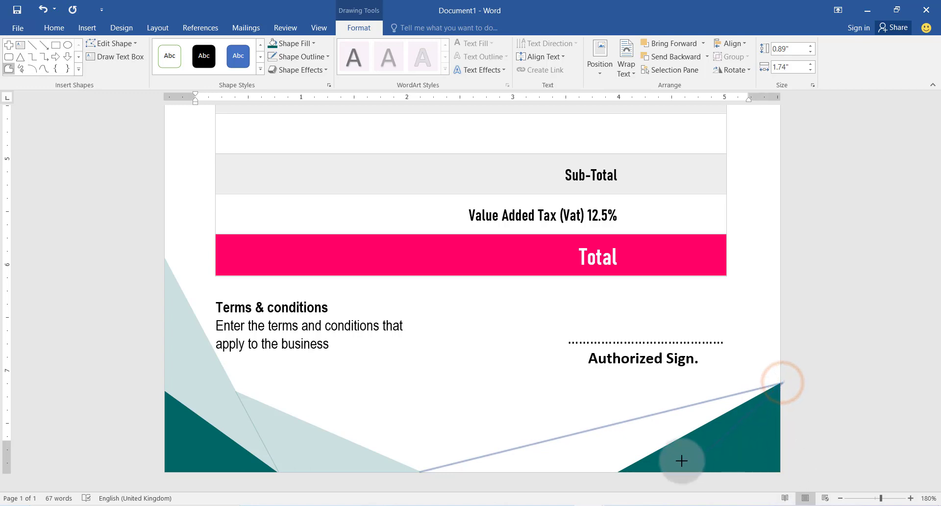
click(616, 476)
click(417, 474)
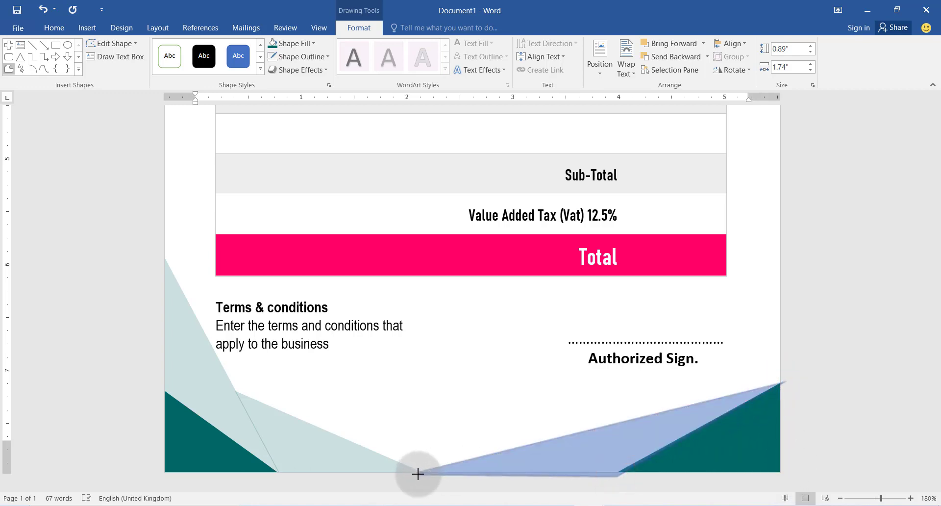
click(418, 473)
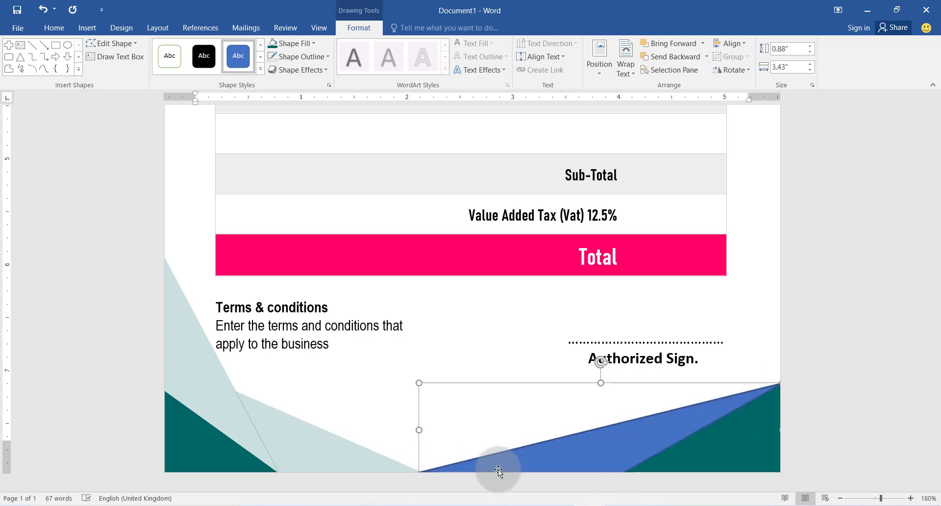
Give the wide triangle a dark teal fill at 80% transparency and no outline.
click(293, 44)
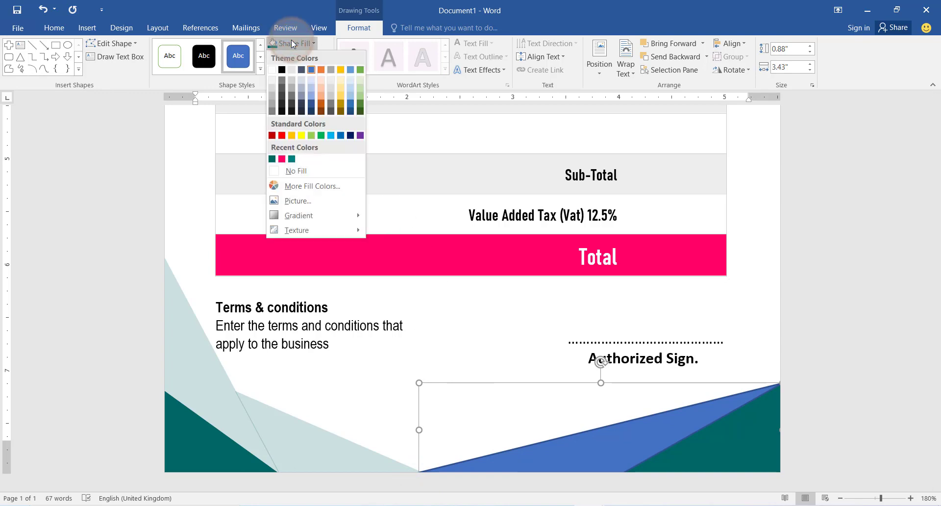
click(312, 186)
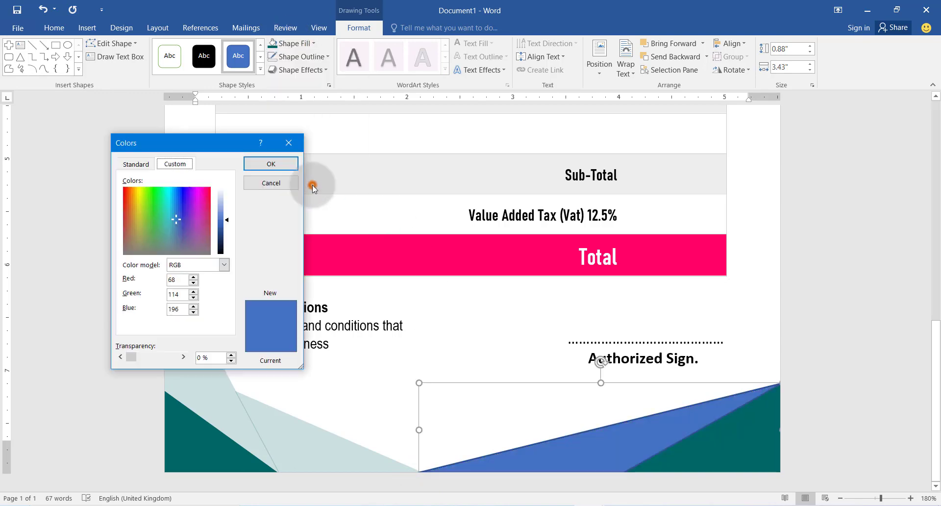
click(149, 164)
click(144, 198)
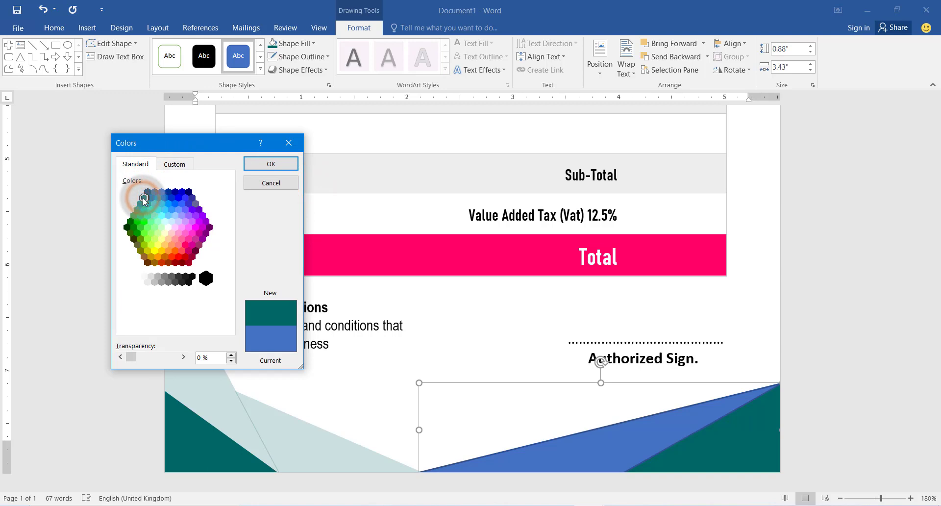
drag(131, 357, 170, 364)
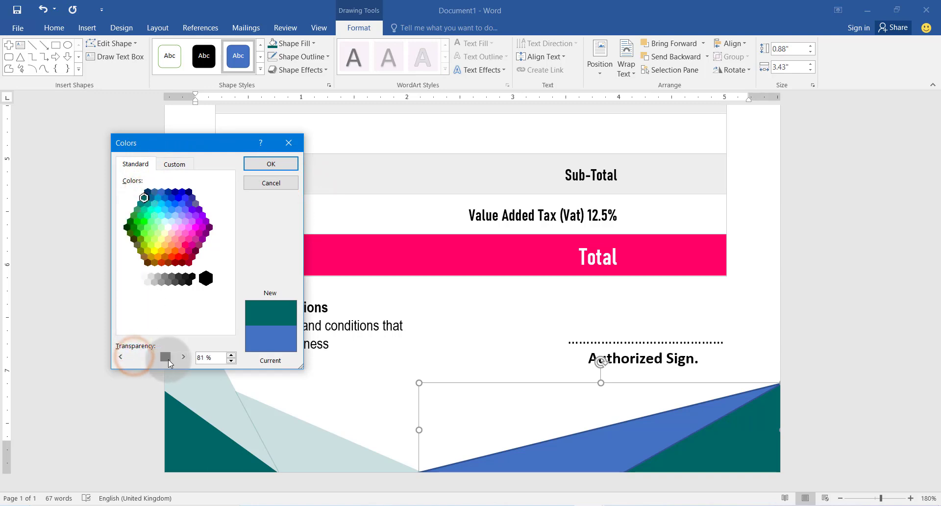
click(231, 361)
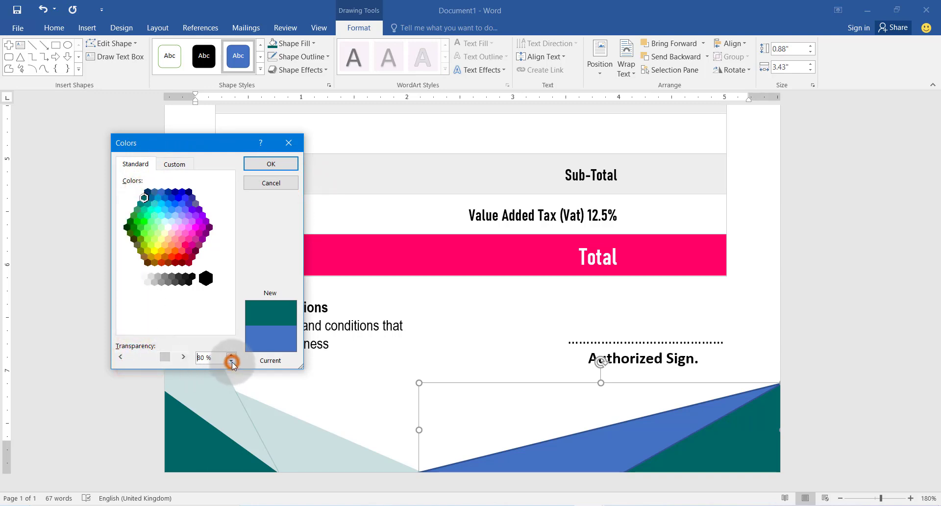
click(276, 165)
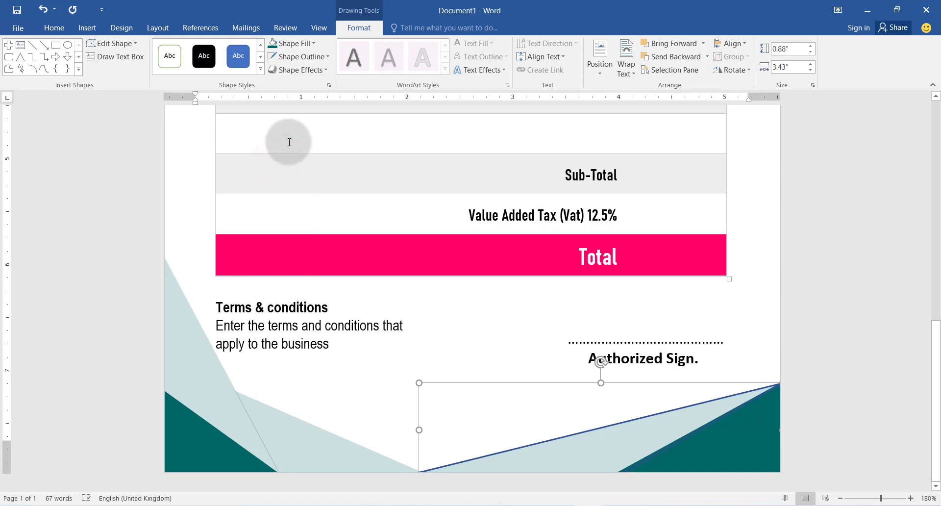
click(305, 56)
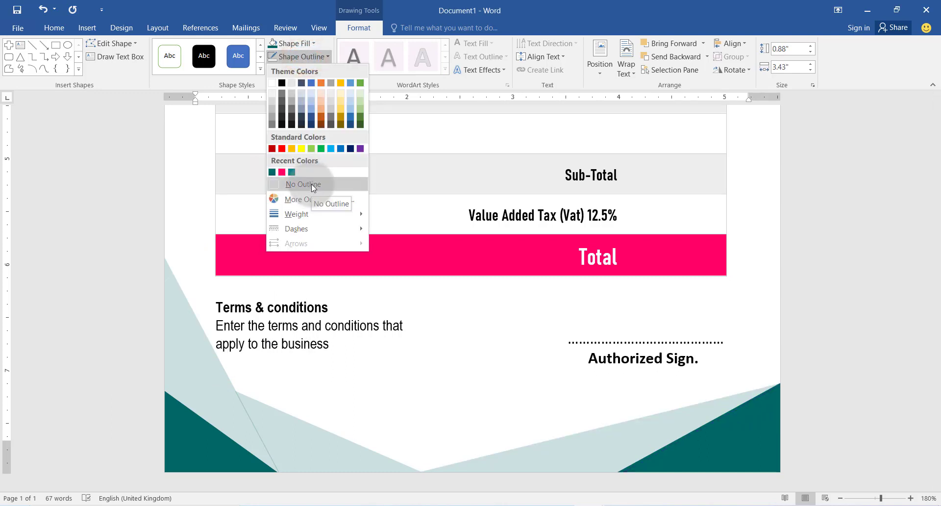
click(310, 184)
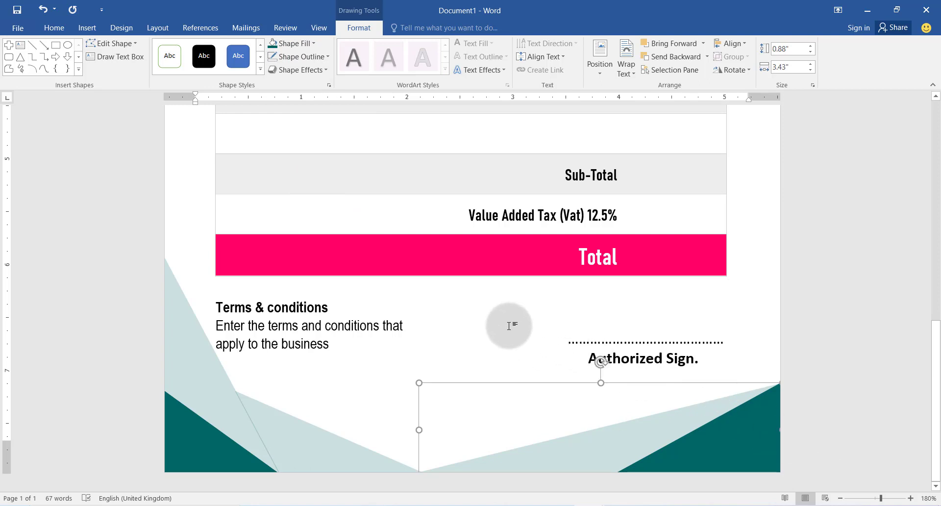
Draw a text box near the page bottom reading 'Thank you for doing business with us!'.
click(123, 56)
mouse_move(283, 392)
mouse_down()
mouse_move(365, 426)
mouse_move(666, 472)
mouse_up()
text(Thank you for doing business with us)
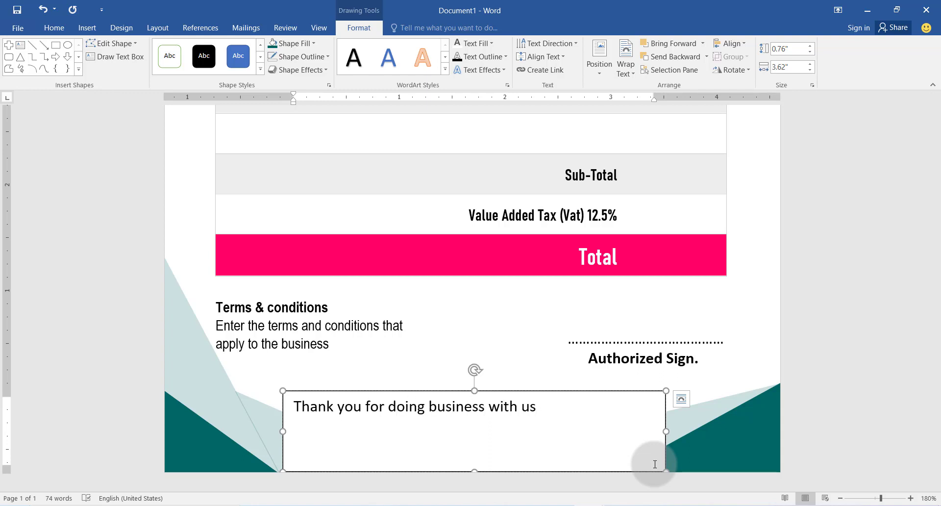
text(!)
Format the thank-you sentence in bold italic Candara.
drag(534, 406, 297, 390)
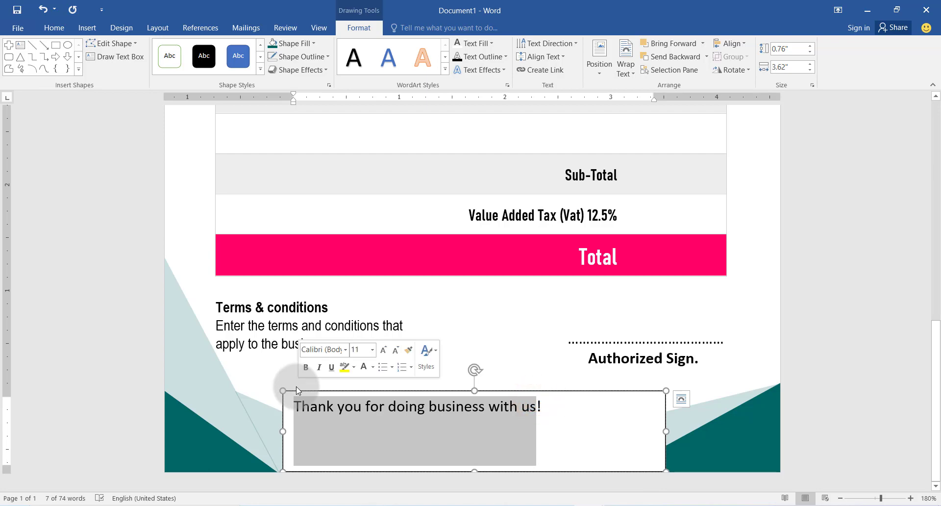
click(345, 350)
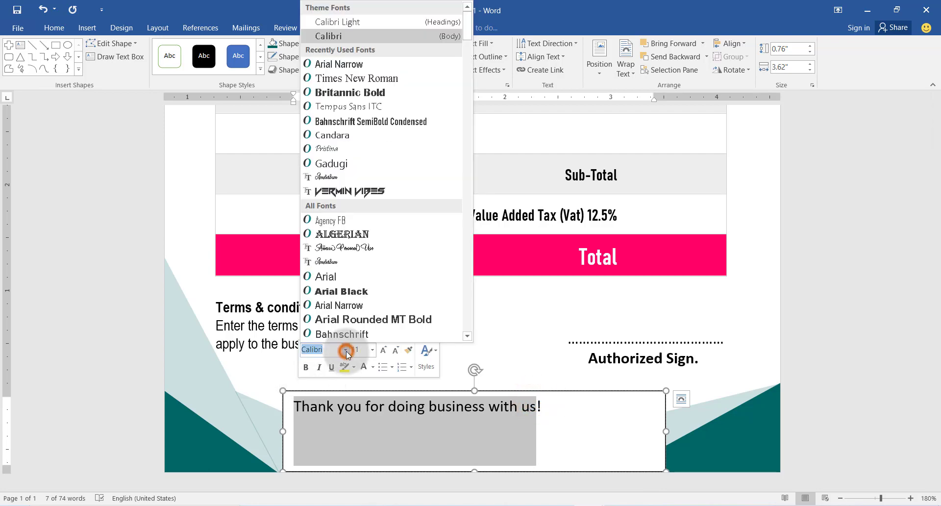
click(351, 136)
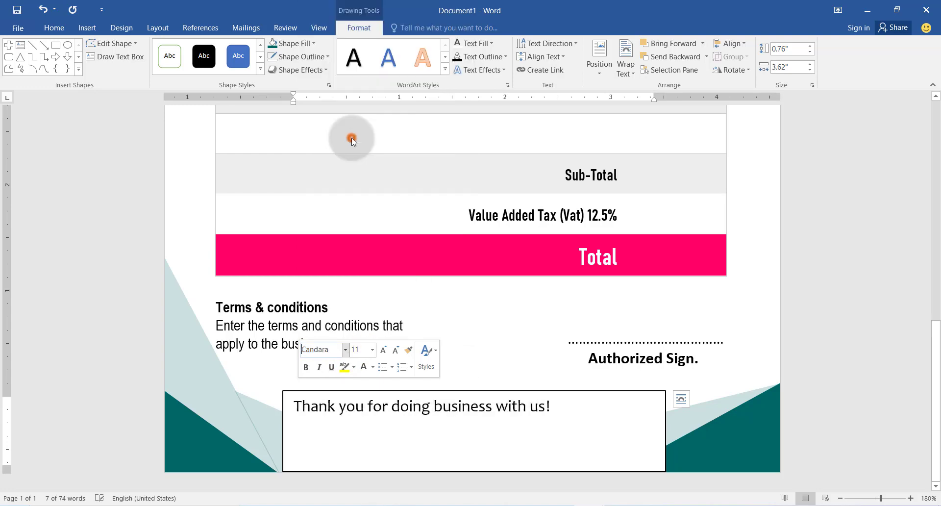
click(307, 367)
click(319, 367)
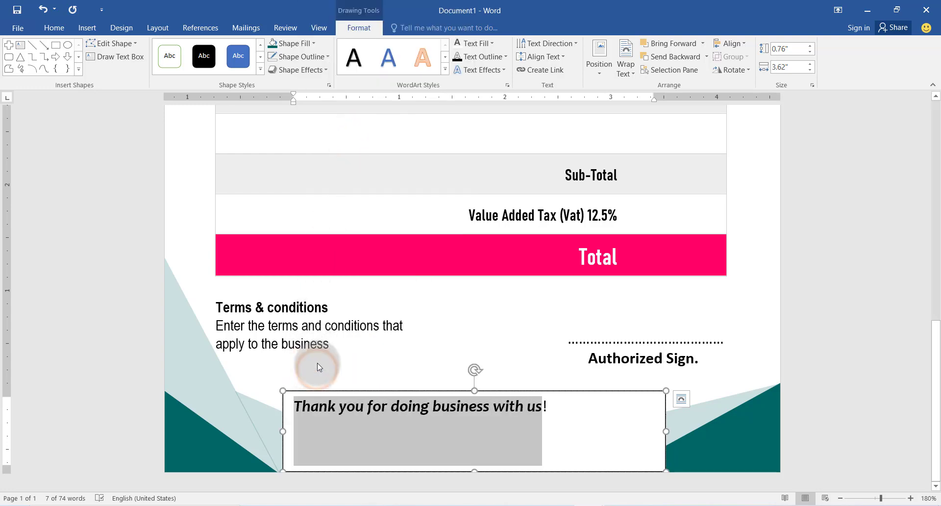
click(293, 404)
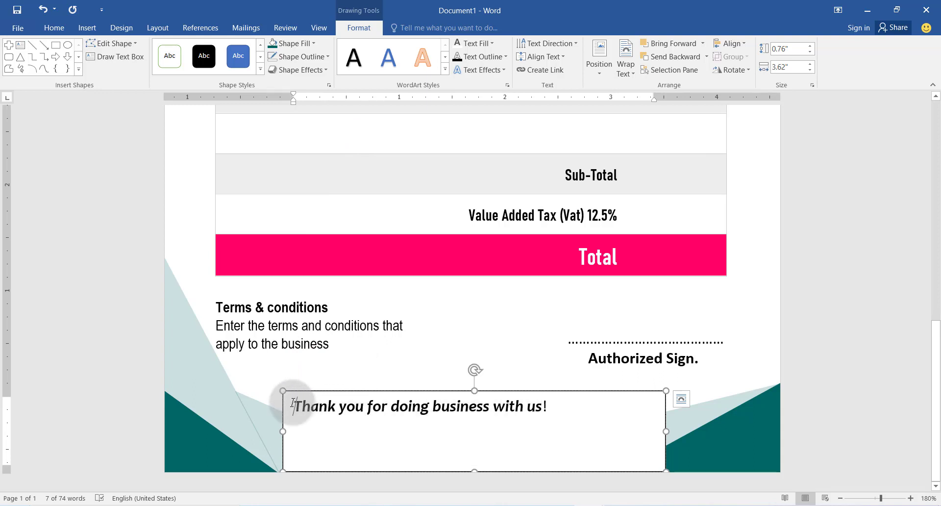
Give the thank-you text box No Fill and No Outline.
drag(292, 404, 550, 403)
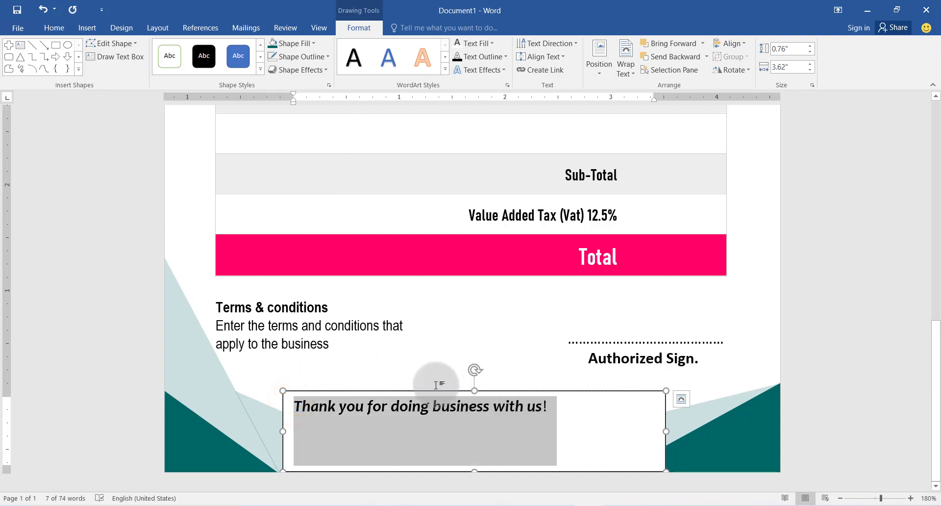
click(308, 43)
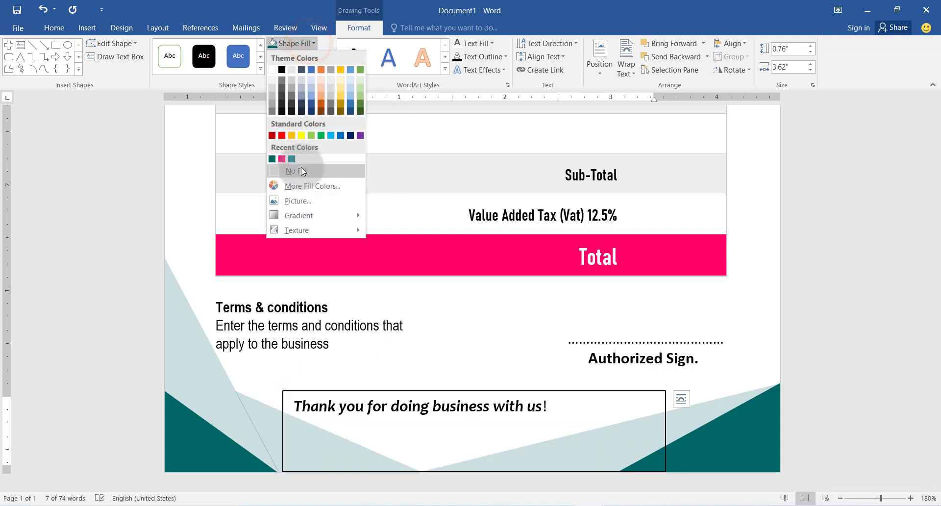
click(301, 171)
click(310, 57)
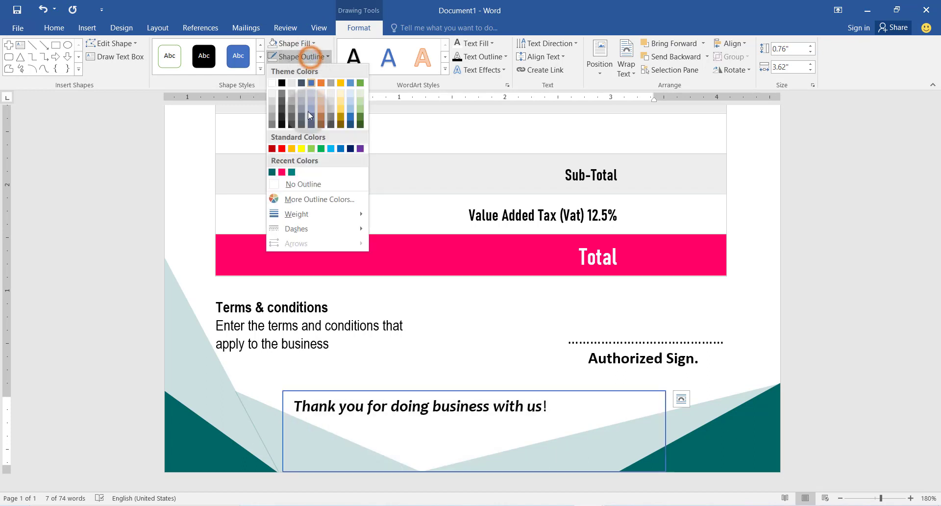
click(308, 179)
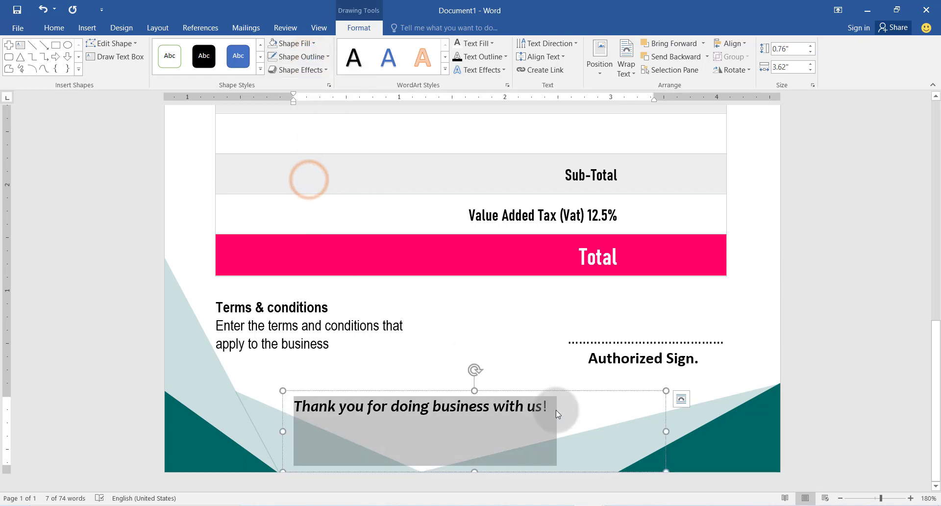
Resize the text box to 0.35" by 2.93" and move it to the page's bottom edge.
drag(666, 431, 593, 431)
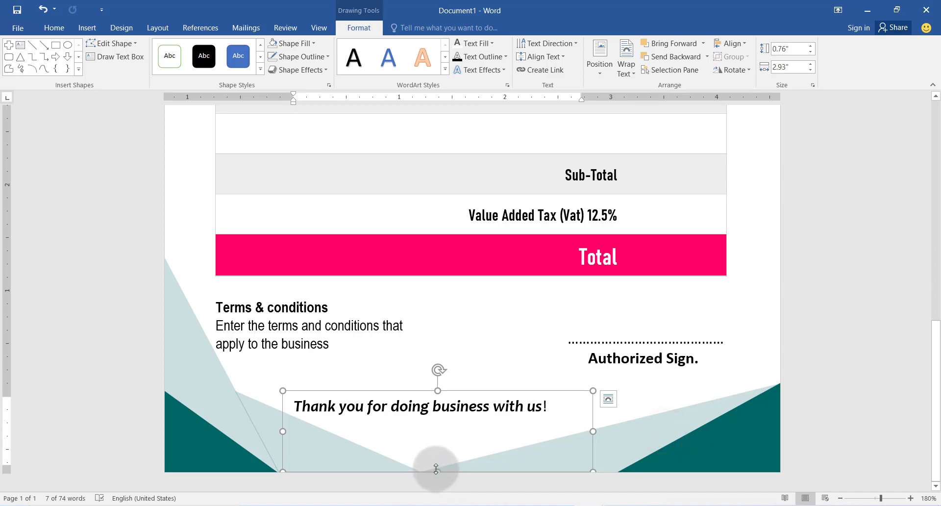
drag(435, 469, 436, 427)
mouse_move(445, 391)
mouse_down()
mouse_move(451, 439)
mouse_move(464, 442)
mouse_move(464, 429)
mouse_up()
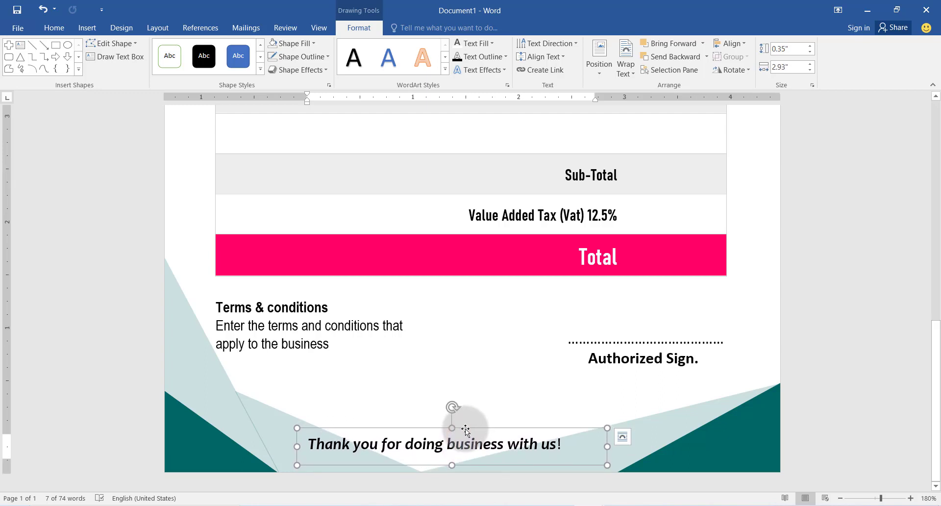
Apply the Outer 'Offset Right' shadow text effect to the thank-you line, then zoom out.
click(504, 71)
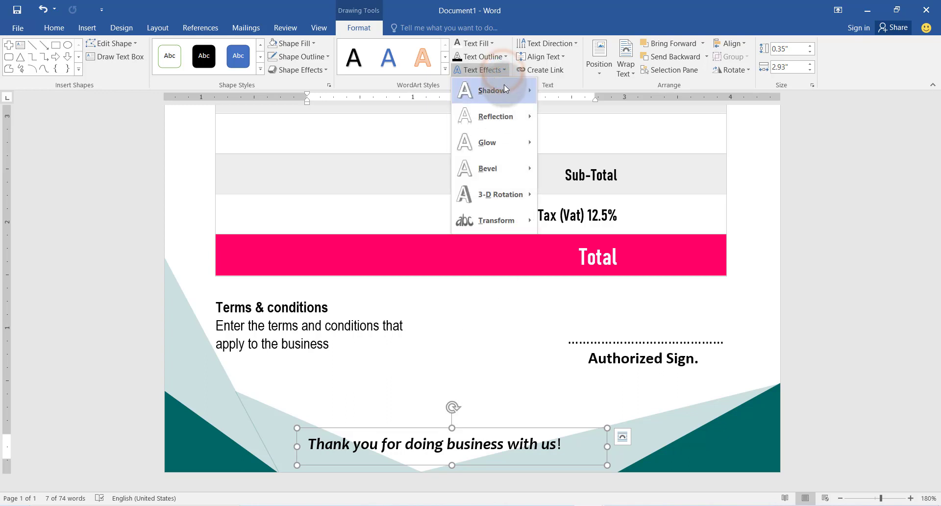
mouse_move(514, 93)
click(566, 196)
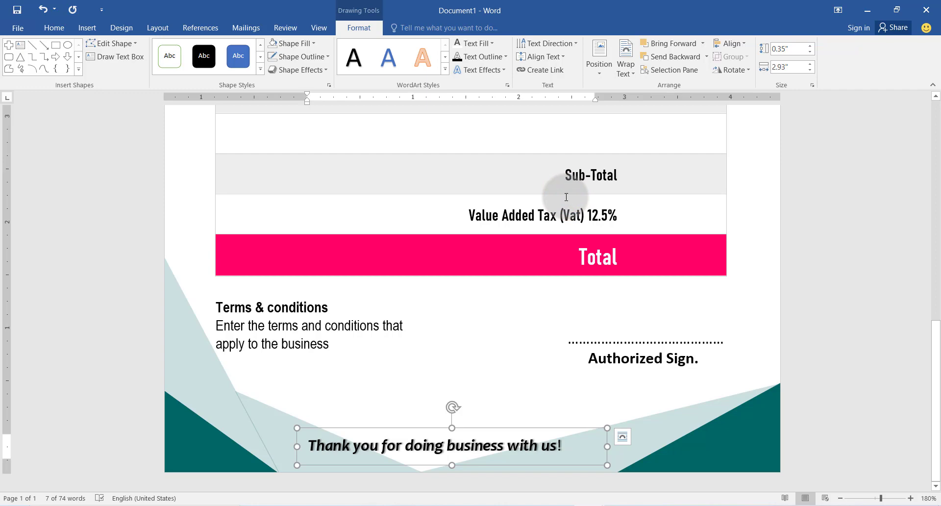
click(566, 197)
drag(881, 498, 868, 499)
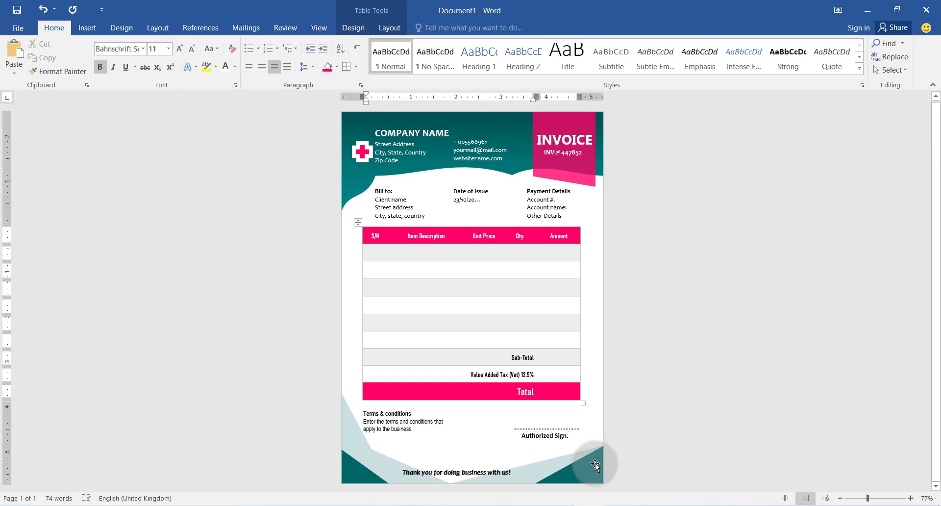
Centre the thank-you text box on the page and nudge the COMPANY NAME box slightly right.
click(476, 467)
drag(478, 466, 481, 467)
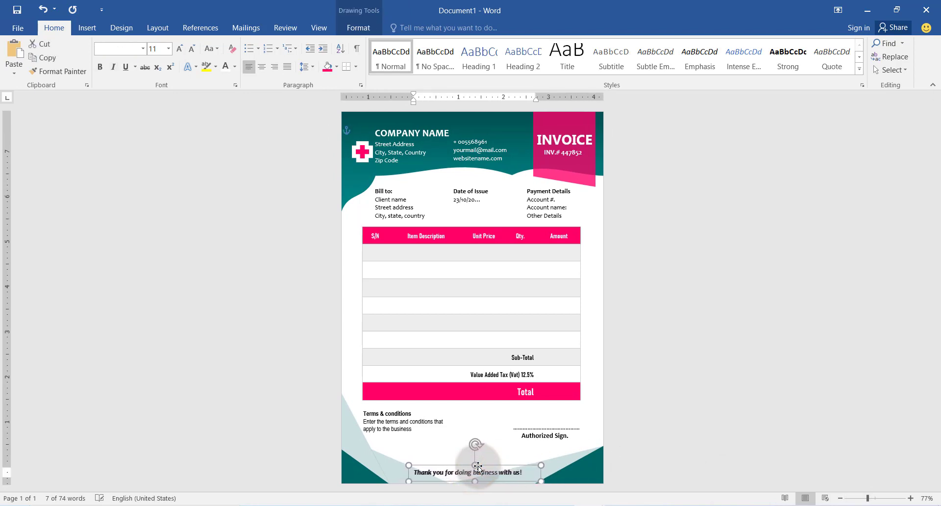
click(375, 132)
click(406, 127)
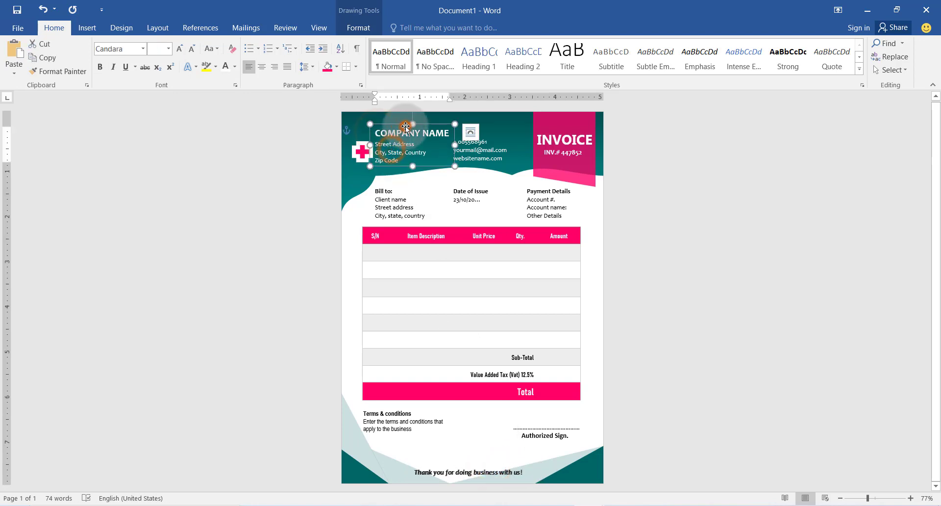
drag(406, 127, 407, 127)
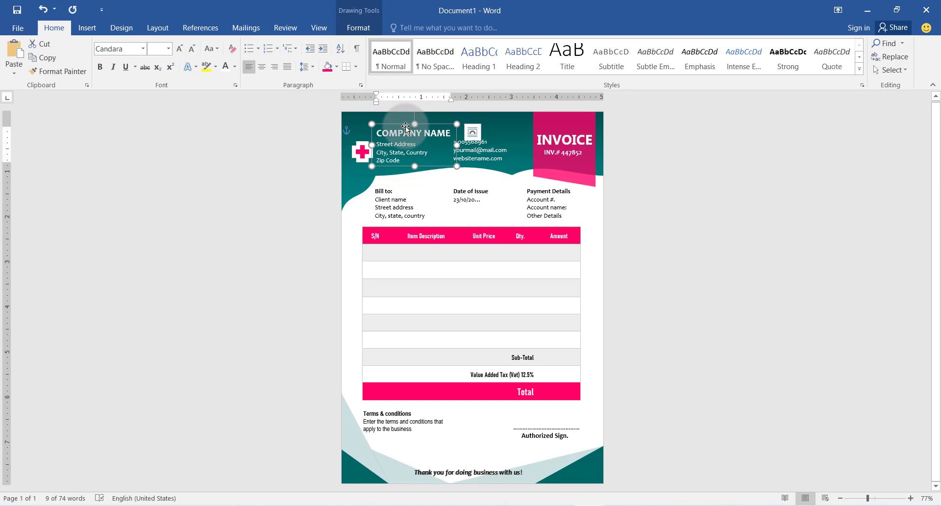
click(360, 151)
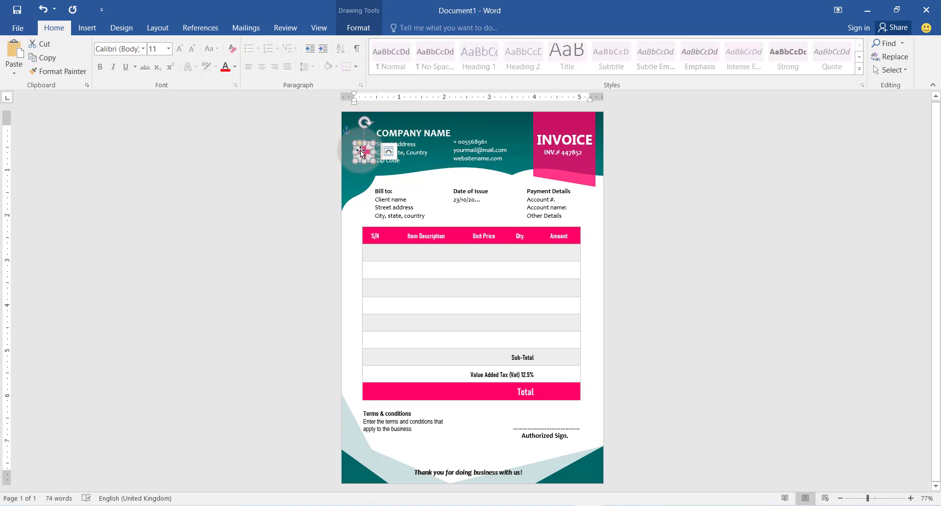
click(649, 242)
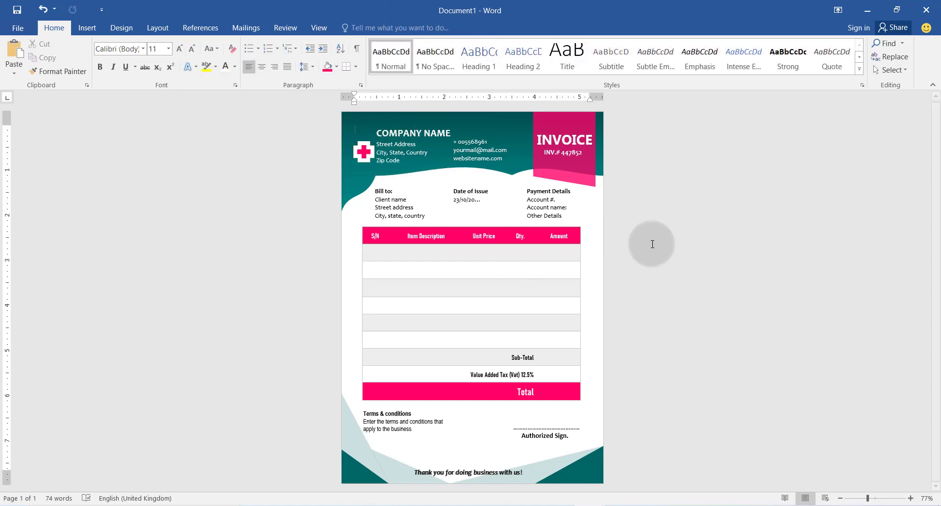
Change the terms heading to 'Terms & Conditions' using Capitalize Each Word.
click(395, 413)
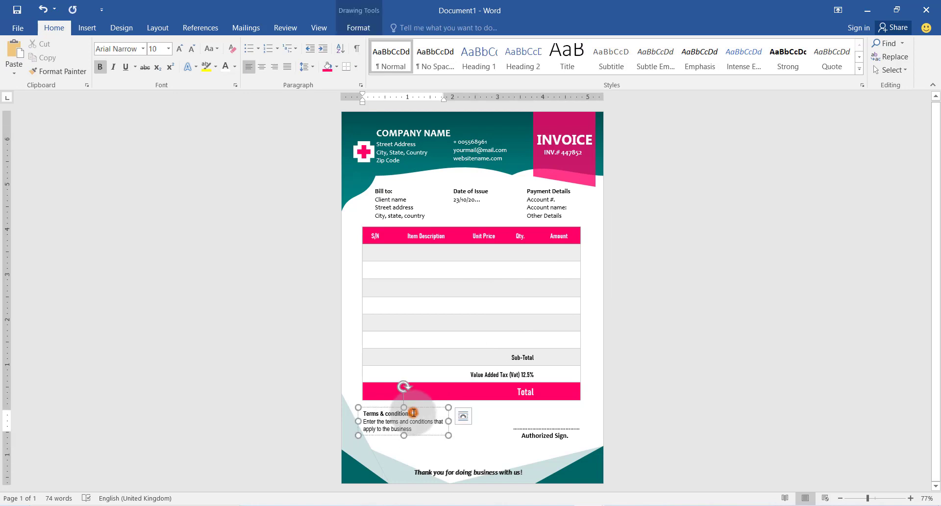
drag(412, 413, 367, 420)
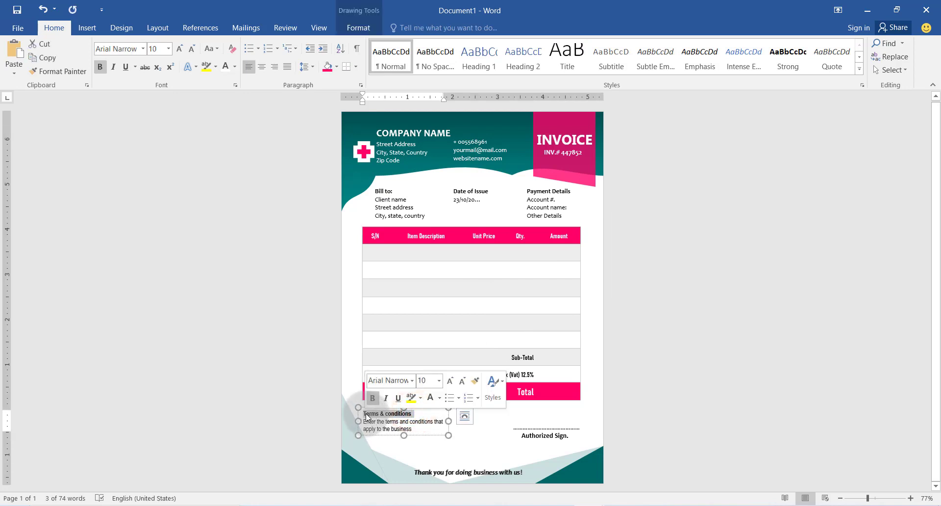
click(212, 48)
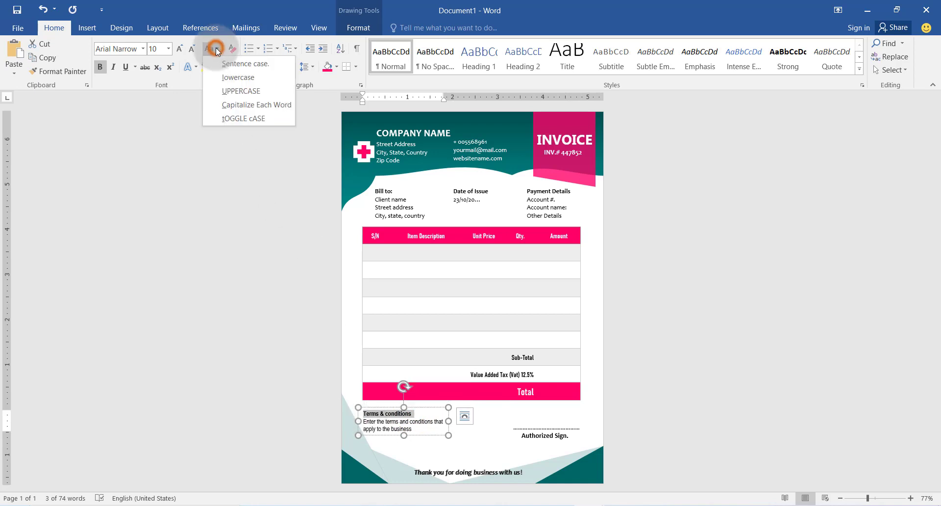
click(244, 108)
click(461, 436)
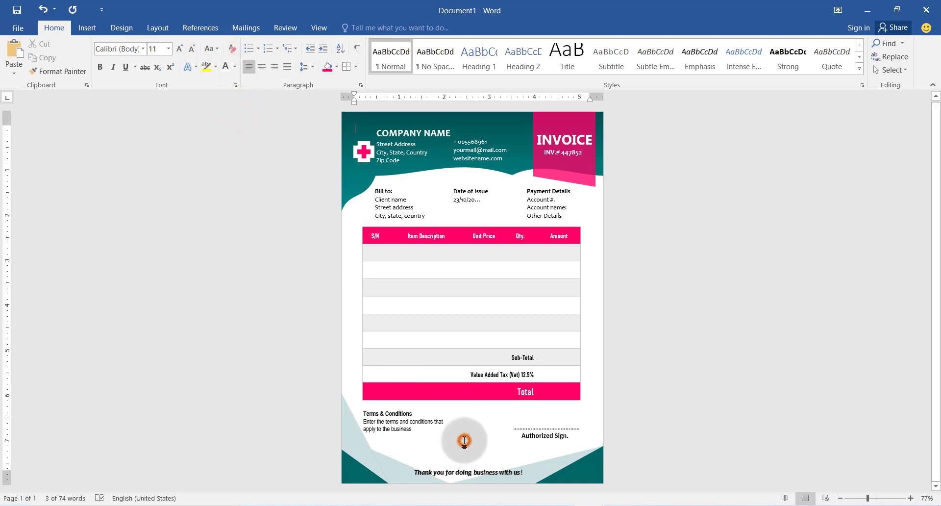